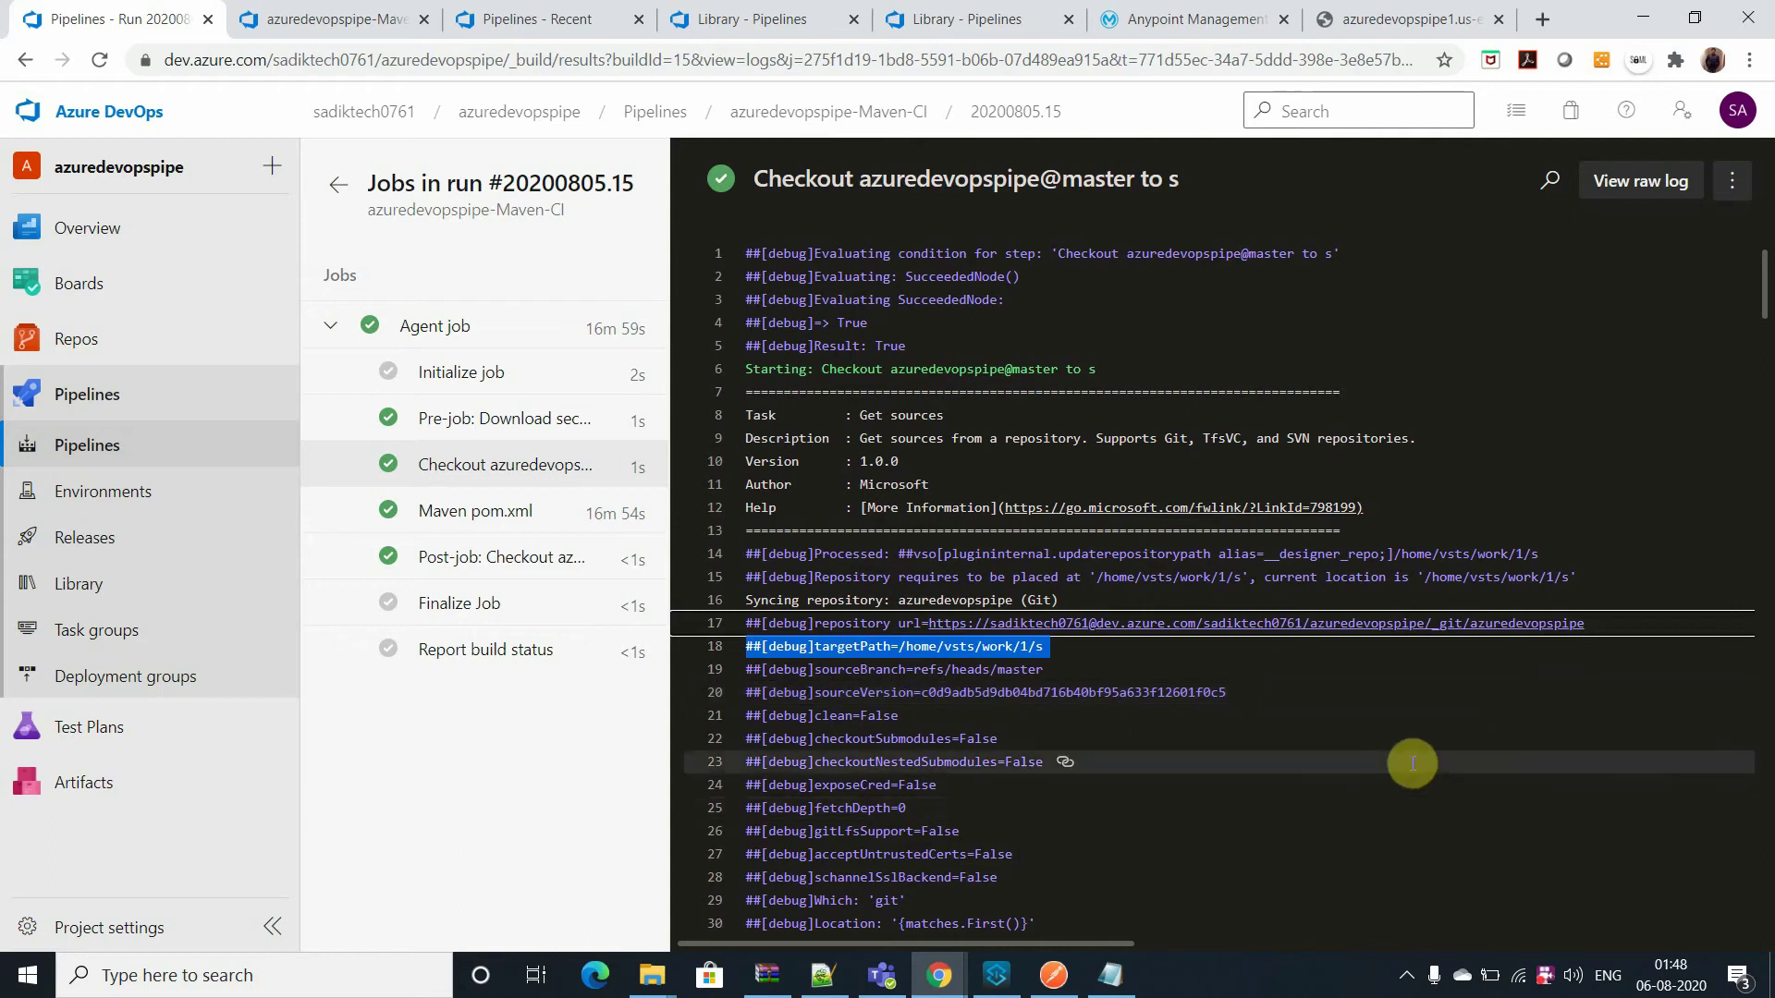
- Switch to Anypoint Studio and show the azuredevopspipe project's pom.xml source in a maximized editor
left_click(999, 974)
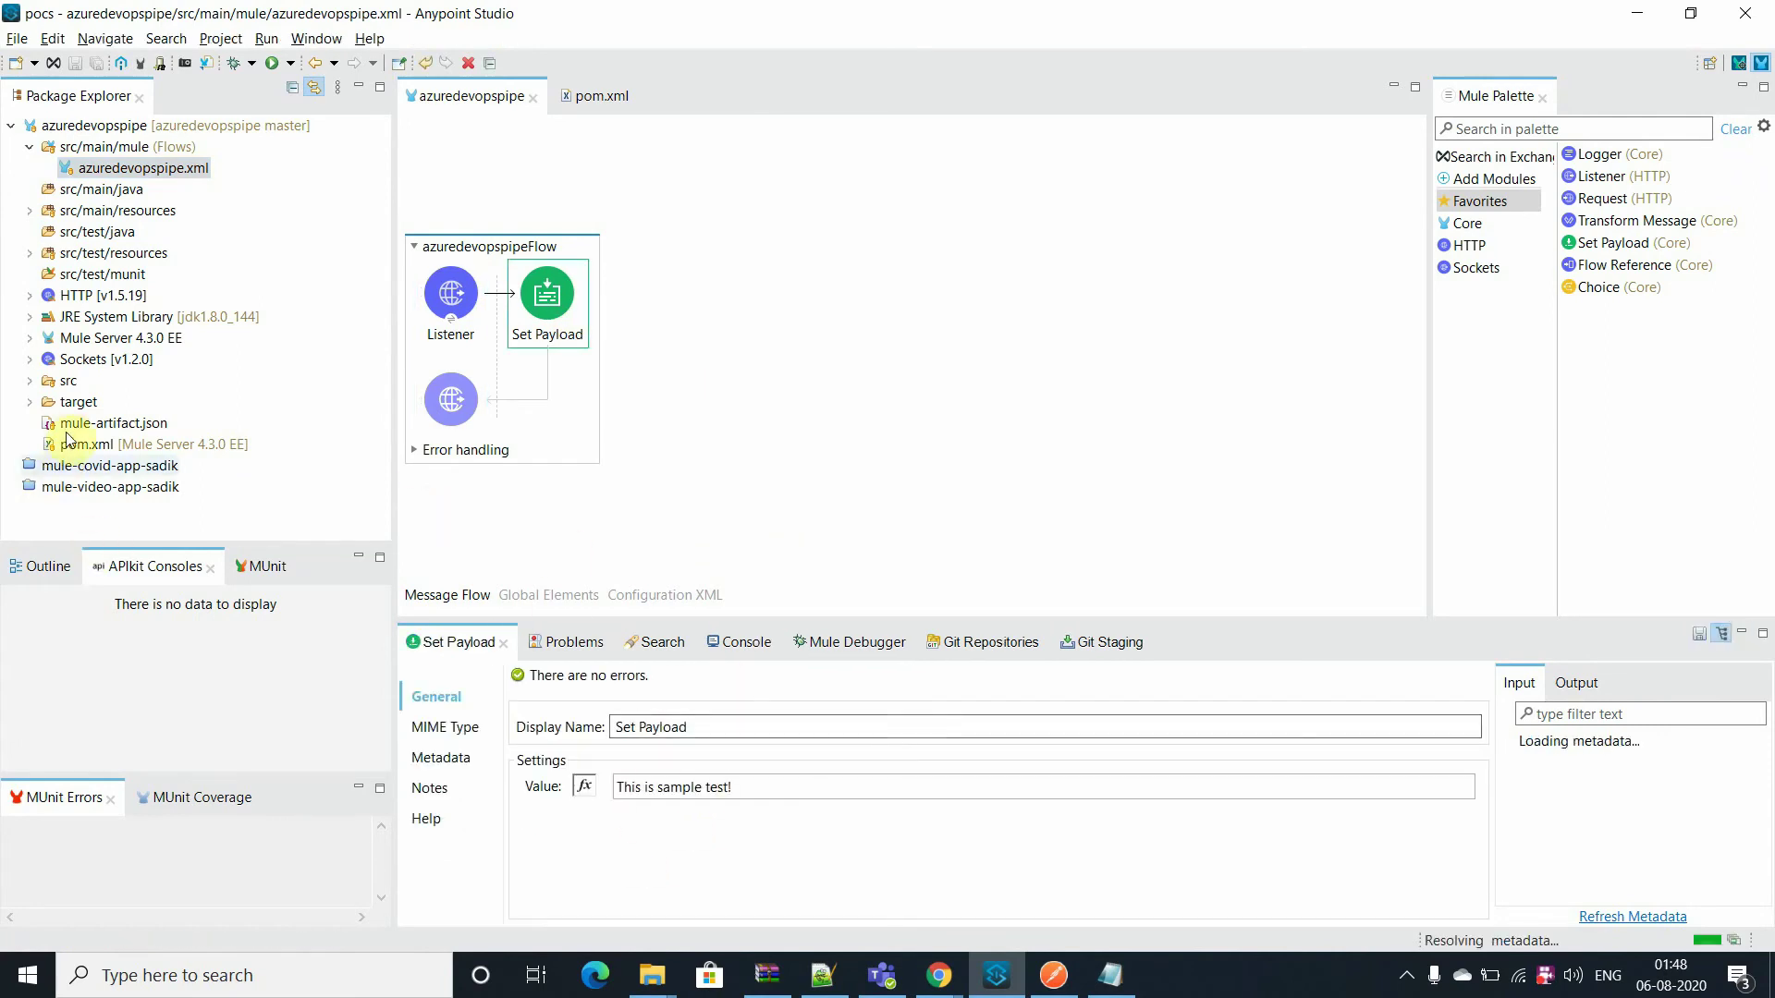
left_click(81, 555)
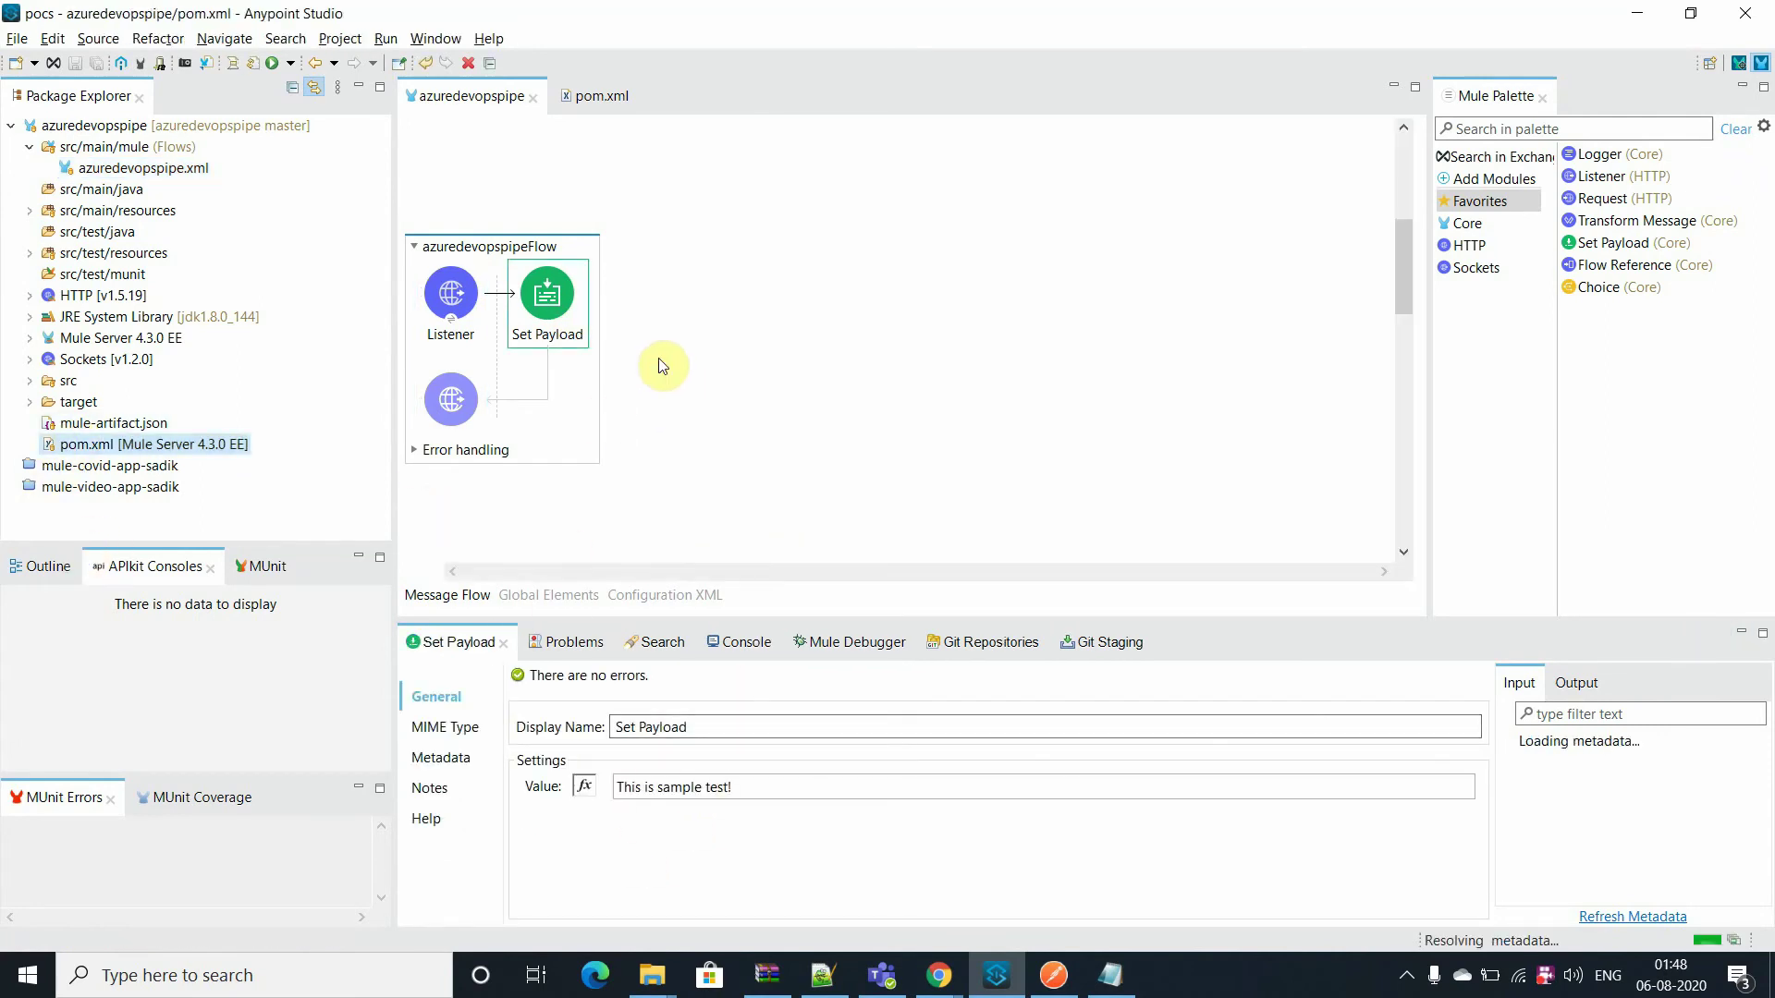
left_click(602, 96)
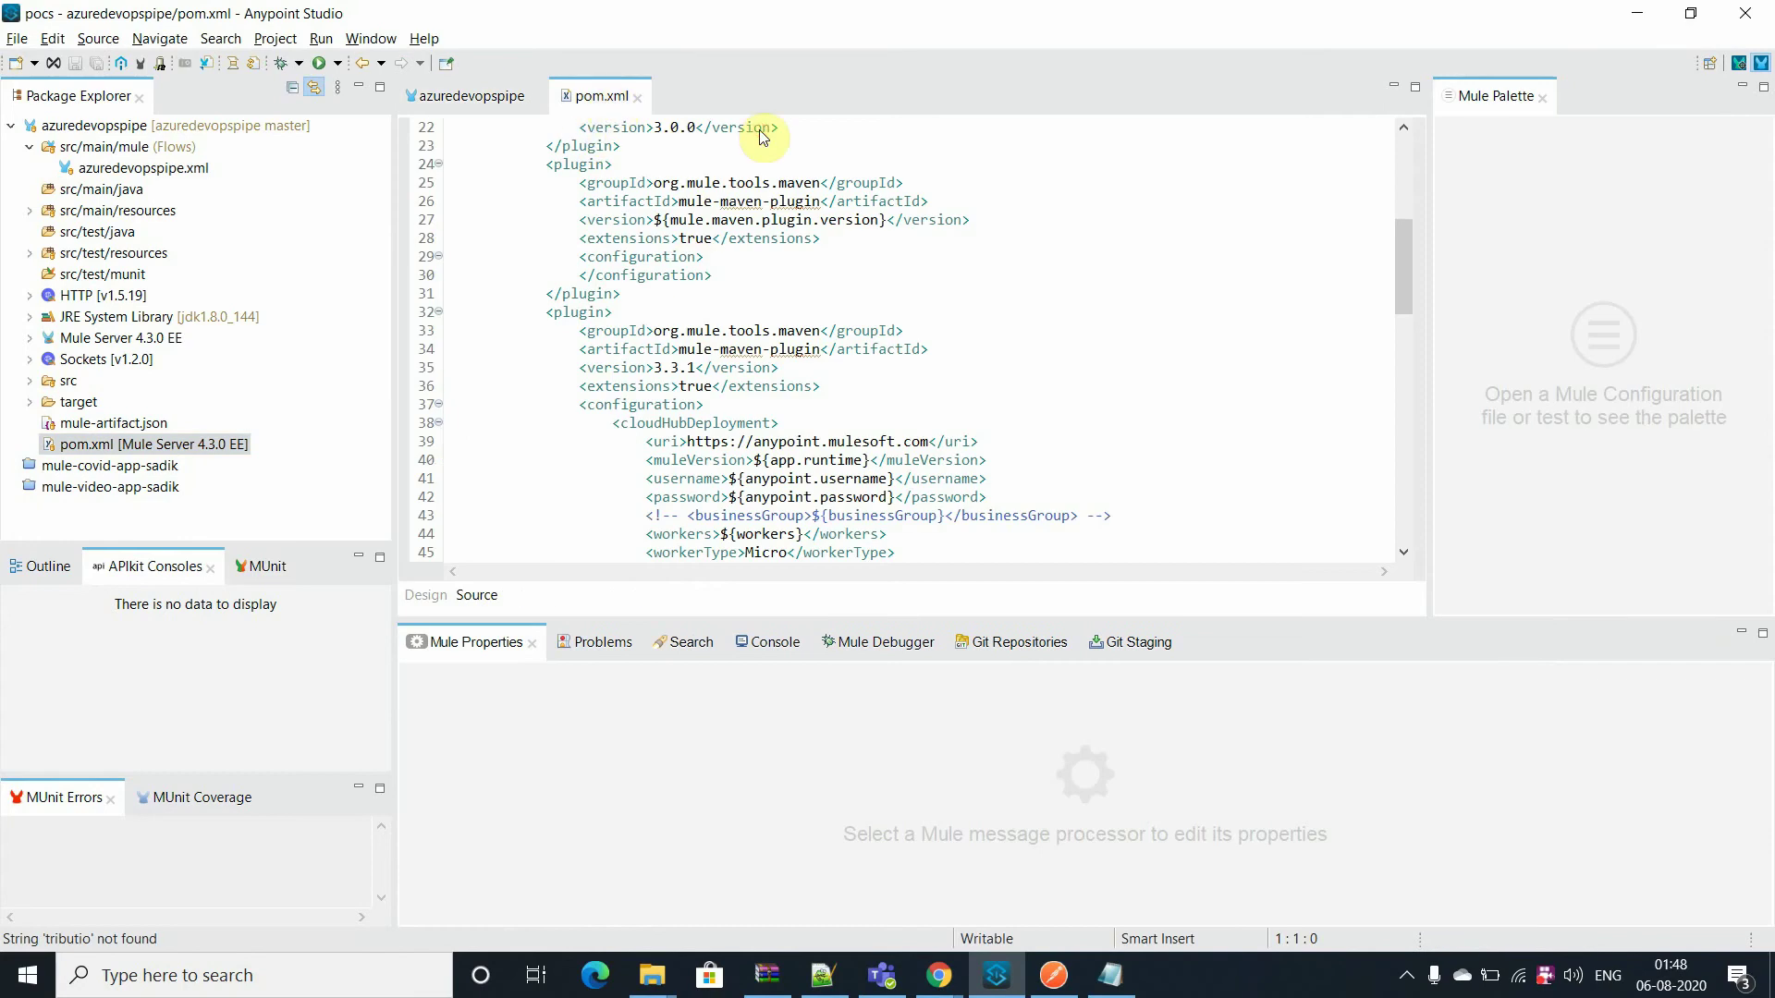
key("ctrl+m")
scroll(507, 452, "up", 2)
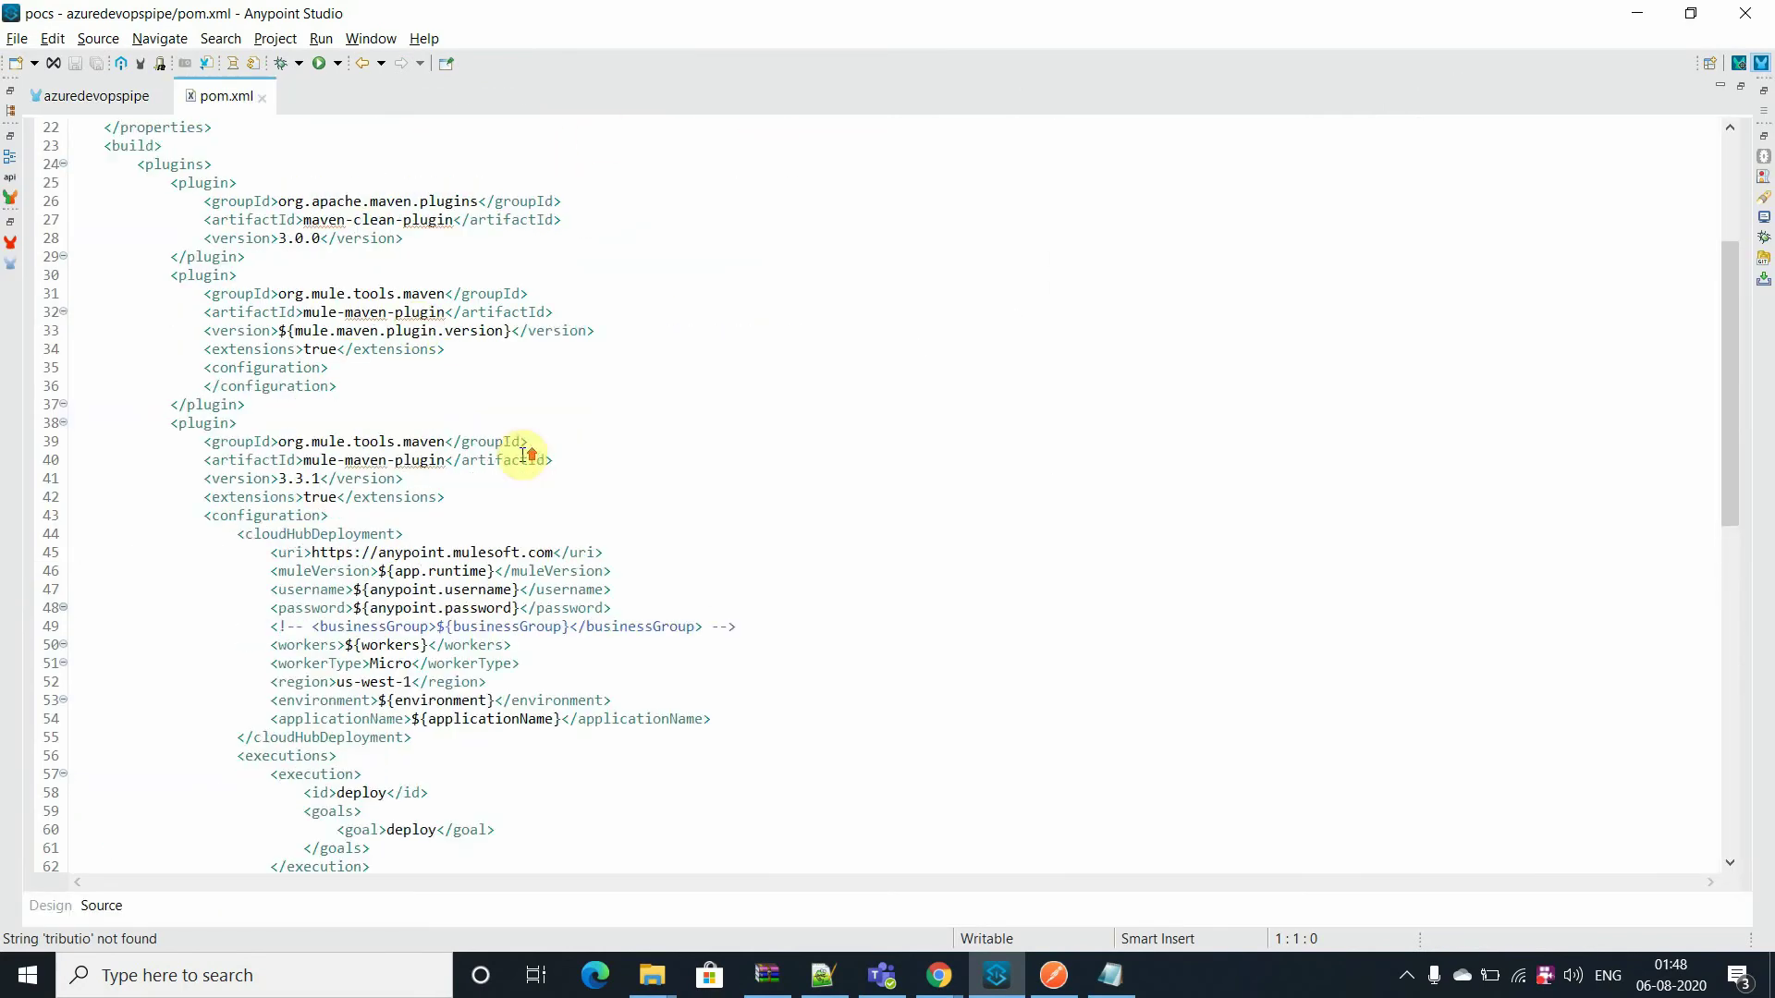
- Examine the build plugins in pom.xml, especially the mule-maven-plugin's cloudHubDeployment configuration and deploy execution
left_click_drag(103, 145, 508, 773)
left_click(445, 662)
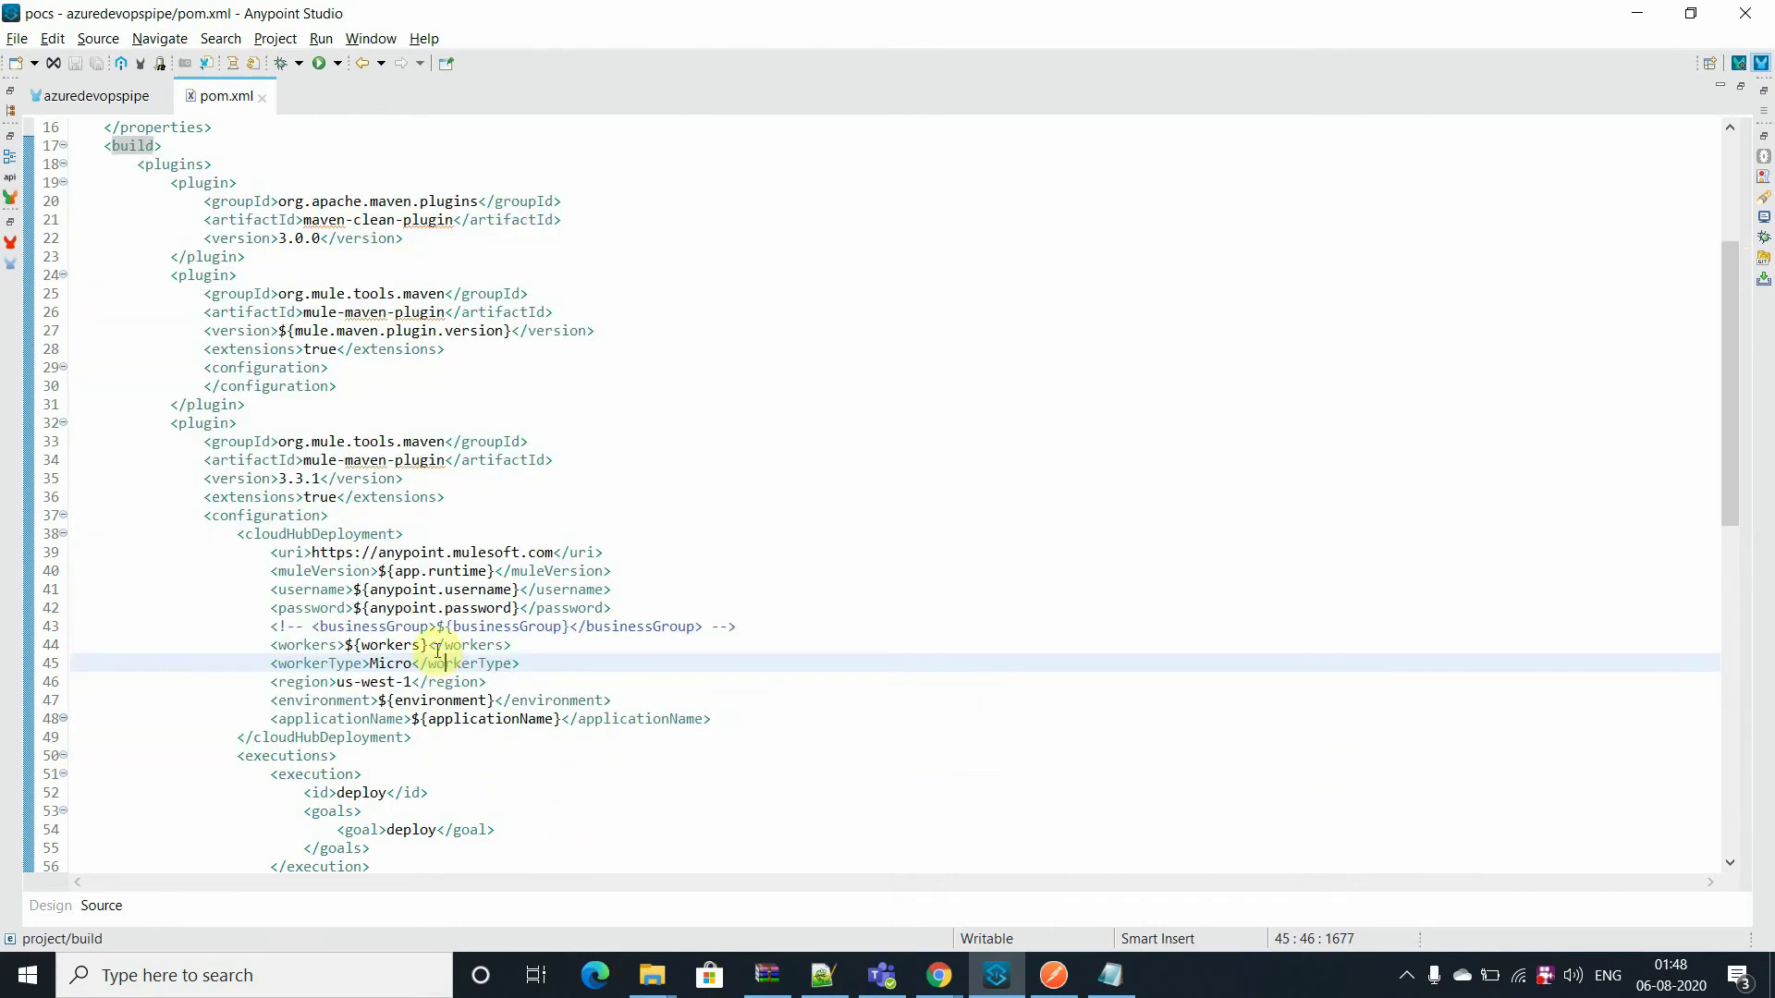
scroll(545, 813, "up", 2)
scroll(213, 462, "down", 4)
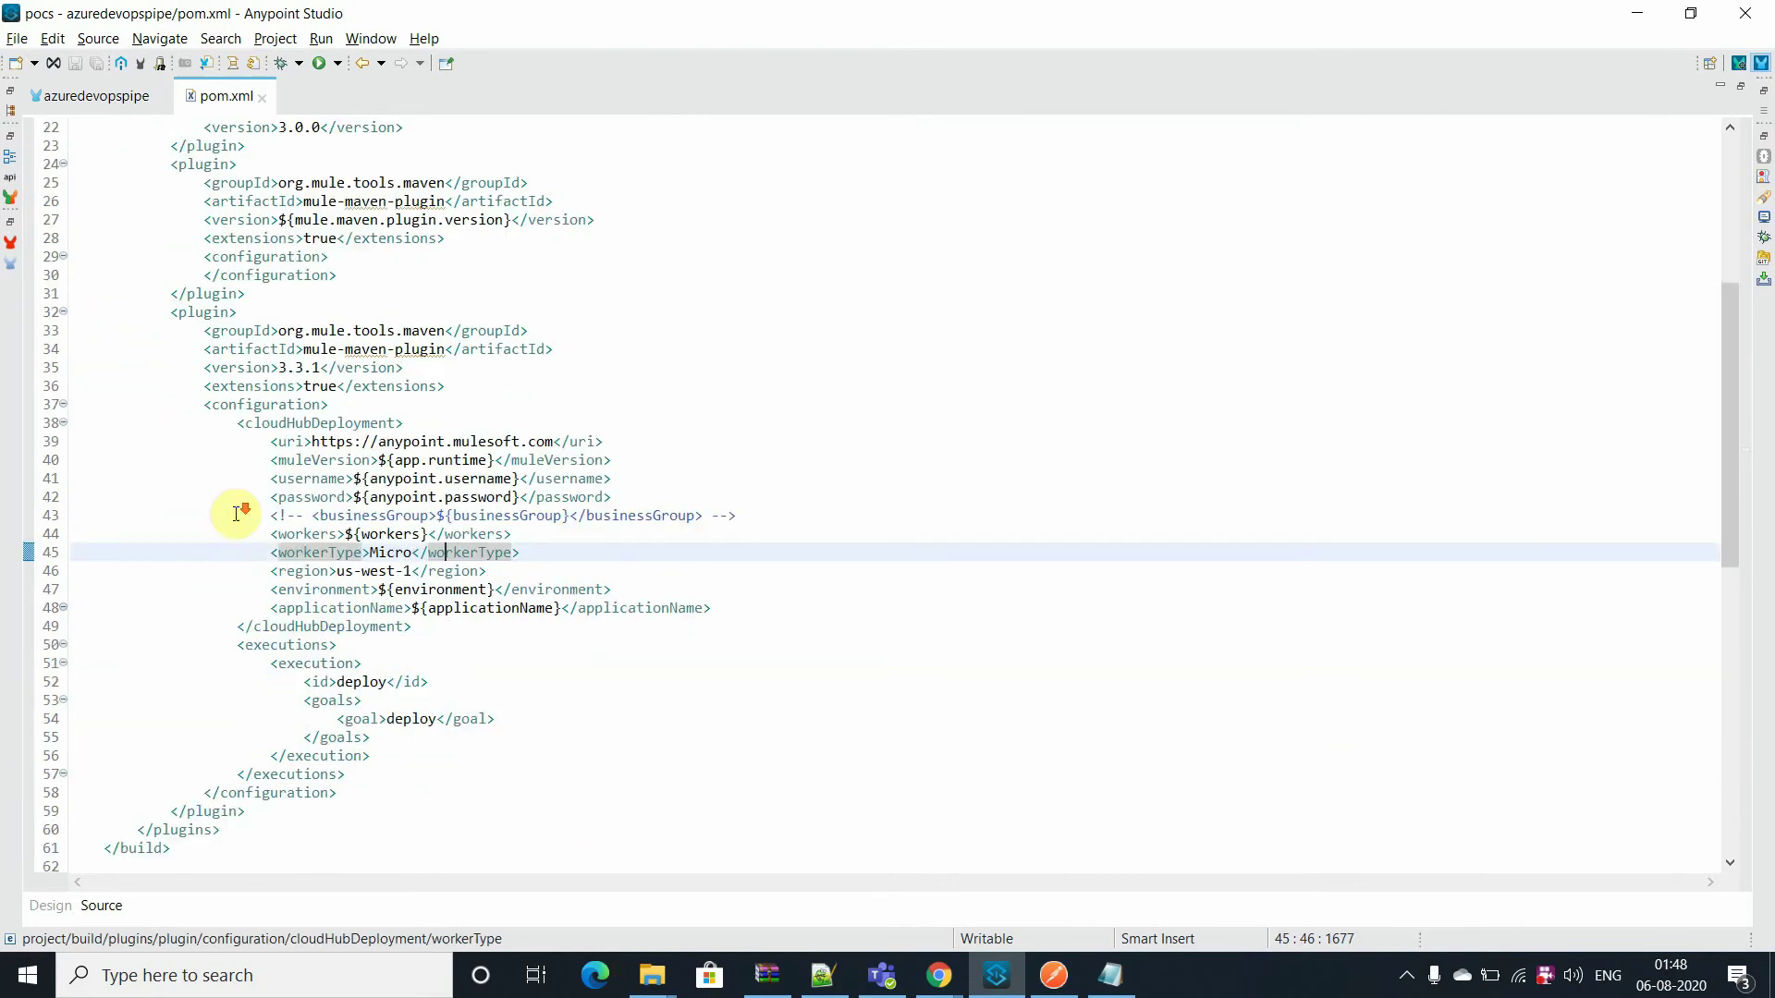
left_click_drag(259, 680, 364, 721)
left_click(384, 756)
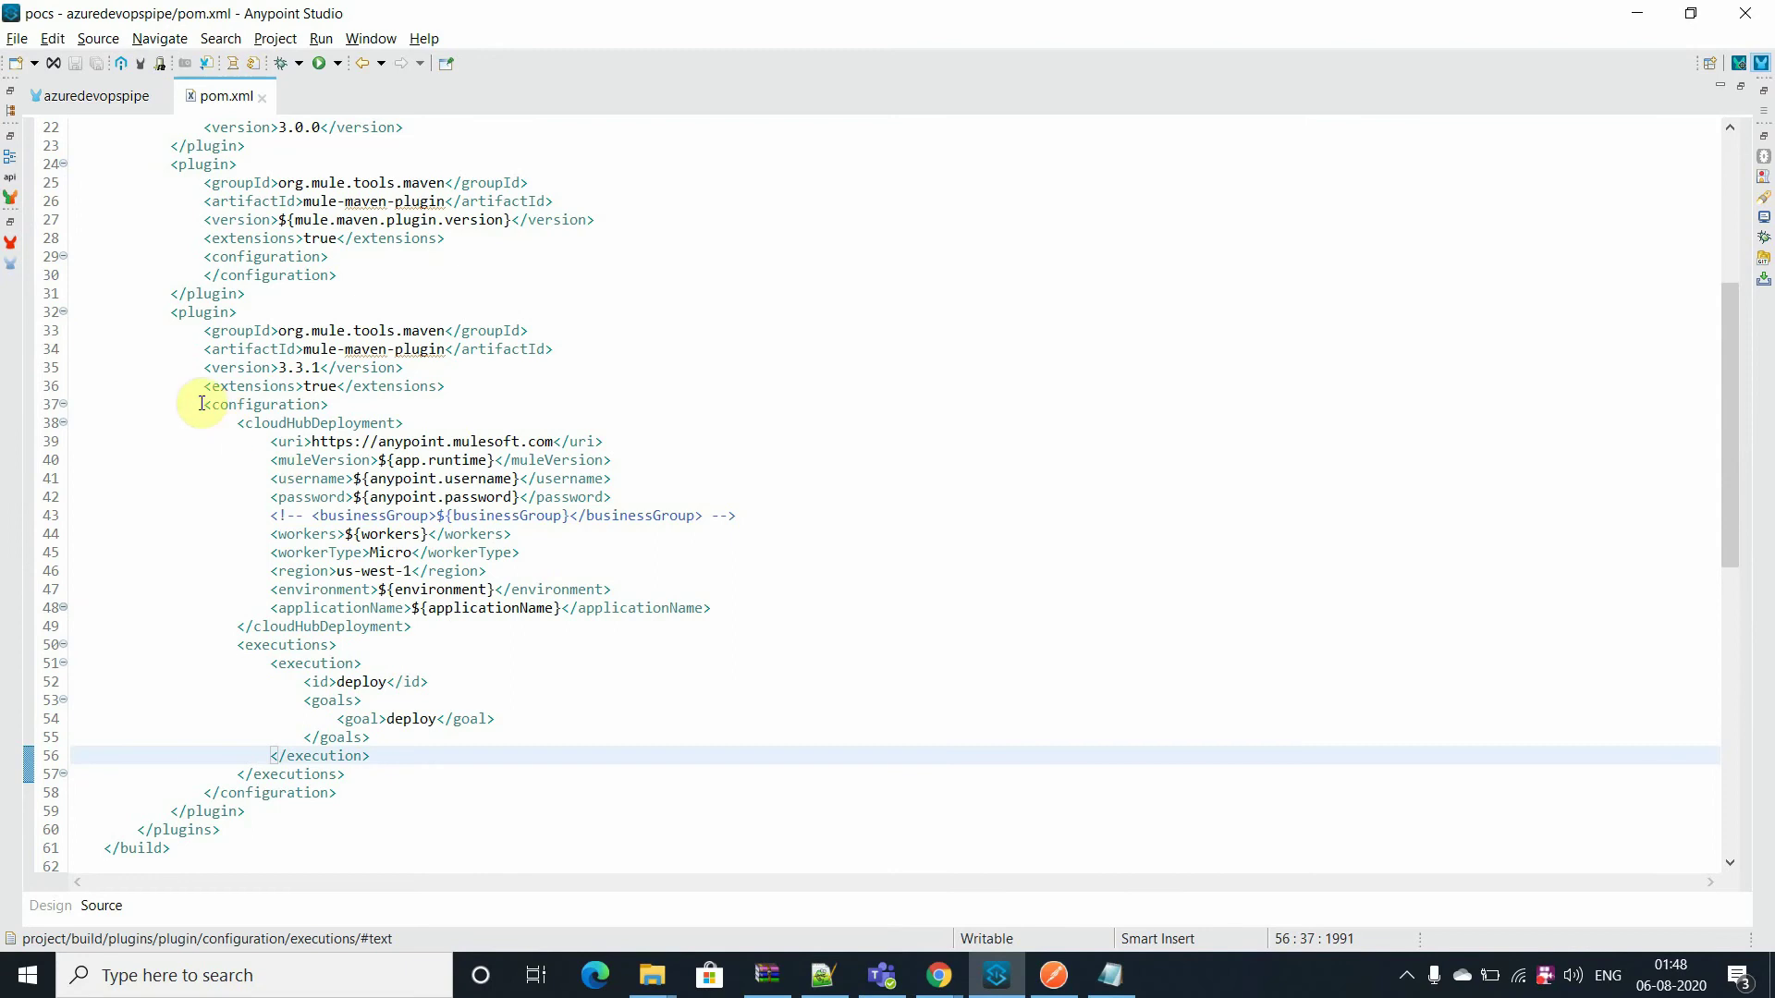
left_click_drag(203, 404, 393, 675)
left_click(348, 607)
left_click(364, 537)
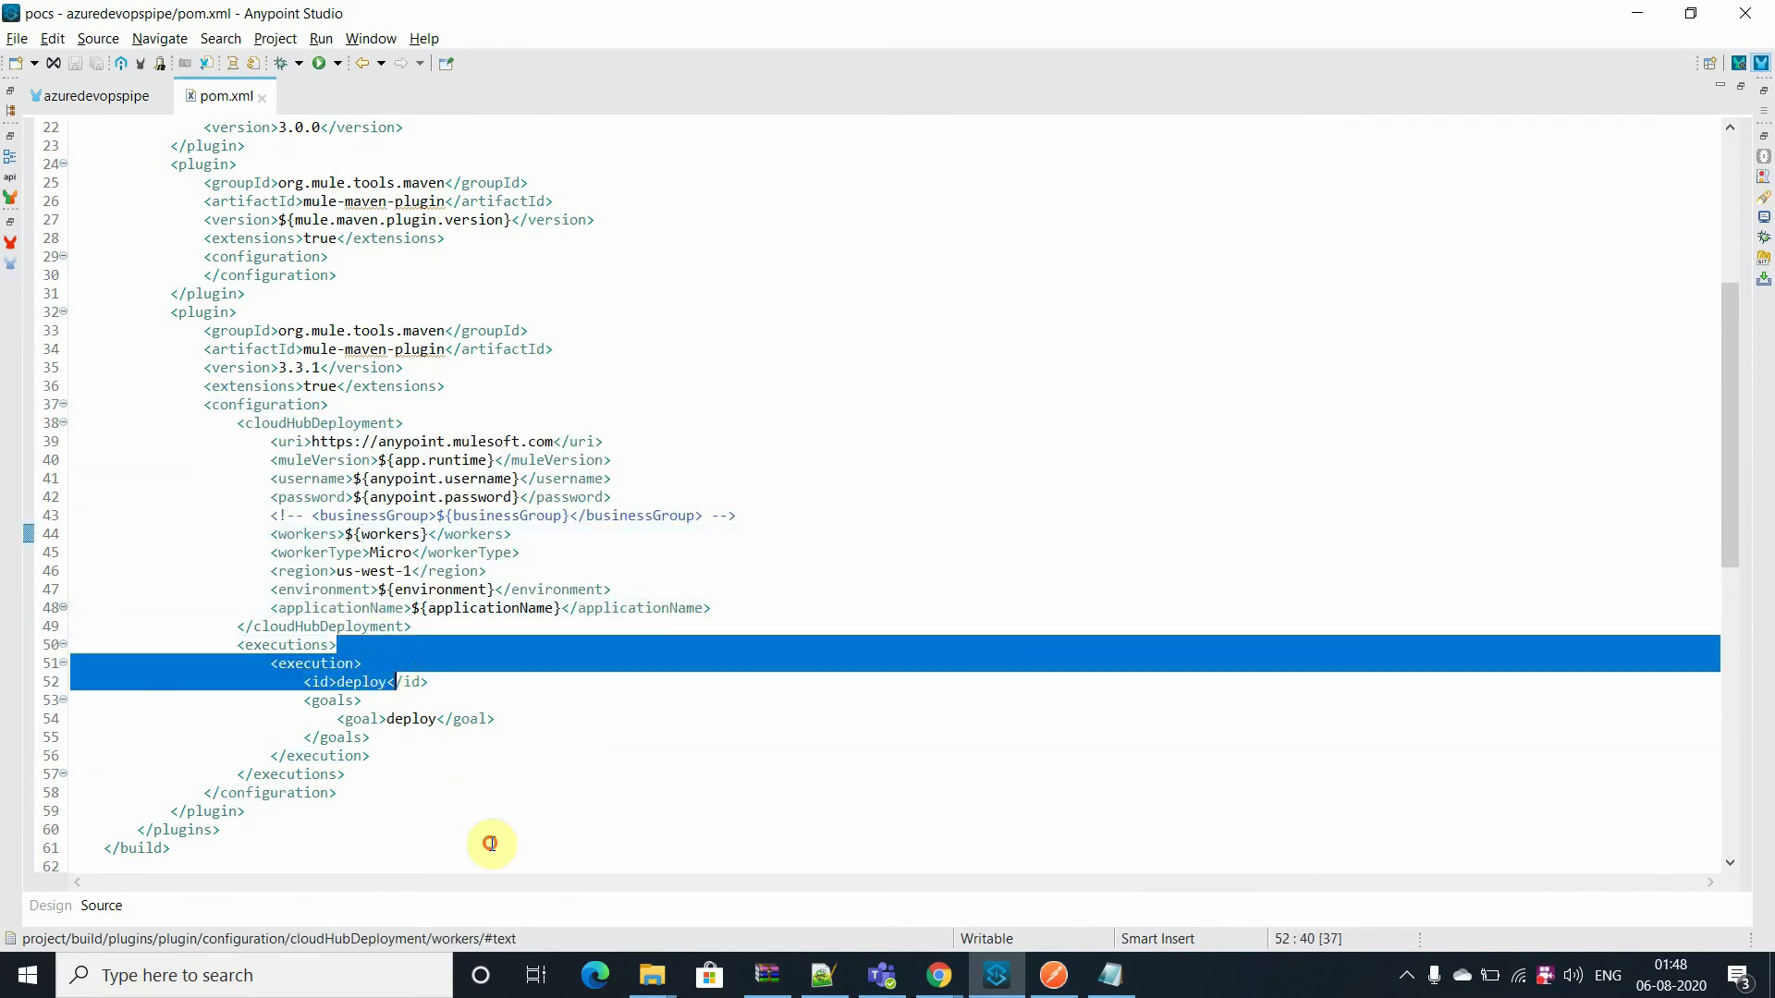
left_click(396, 676)
- Review the project properties and the beginning of the build section in pom.xml
scroll(379, 647, "up", 1)
left_click_drag(203, 385, 238, 496)
scroll(317, 624, "up", 1)
scroll(317, 624, "up", 3)
left_click_drag(111, 293, 445, 773)
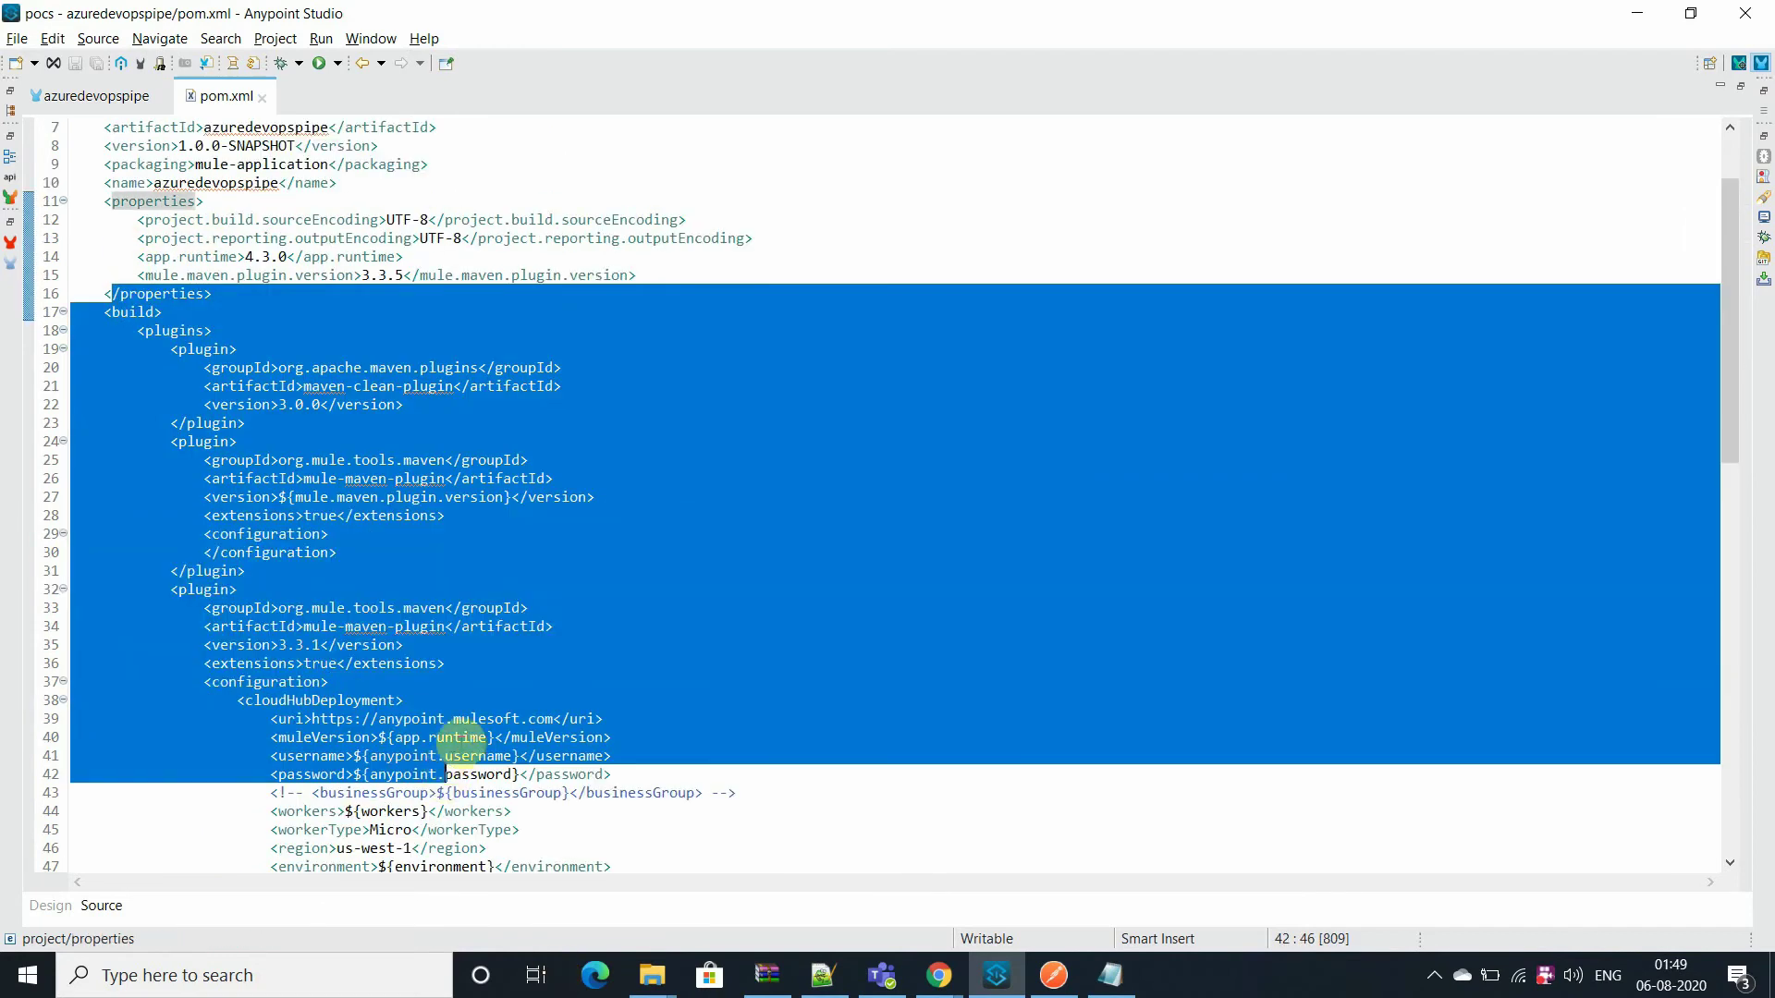
left_click(462, 737)
scroll(578, 922, "up", 2)
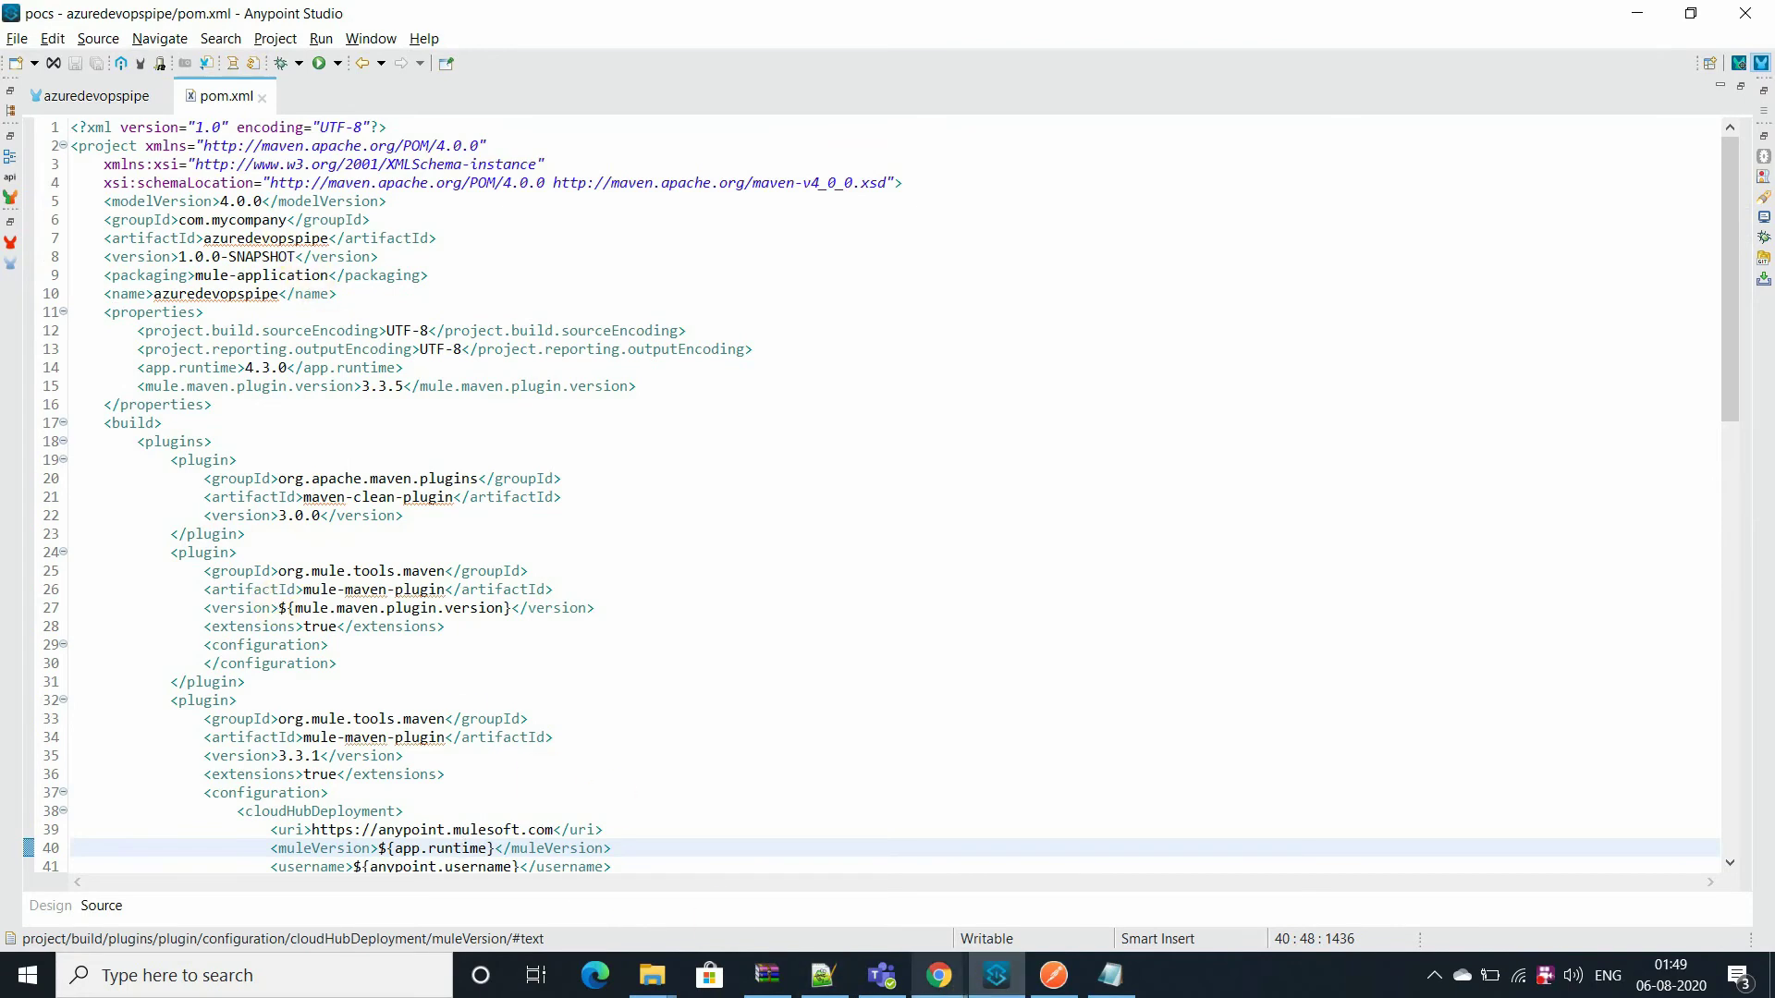
- Switch to Azure DevOps in Chrome and inspect the azuredevopspipe-Maven-CI pipeline, the pipelines list and the azuredevopspipe repository files
mouse_move(940, 976)
left_click(893, 797)
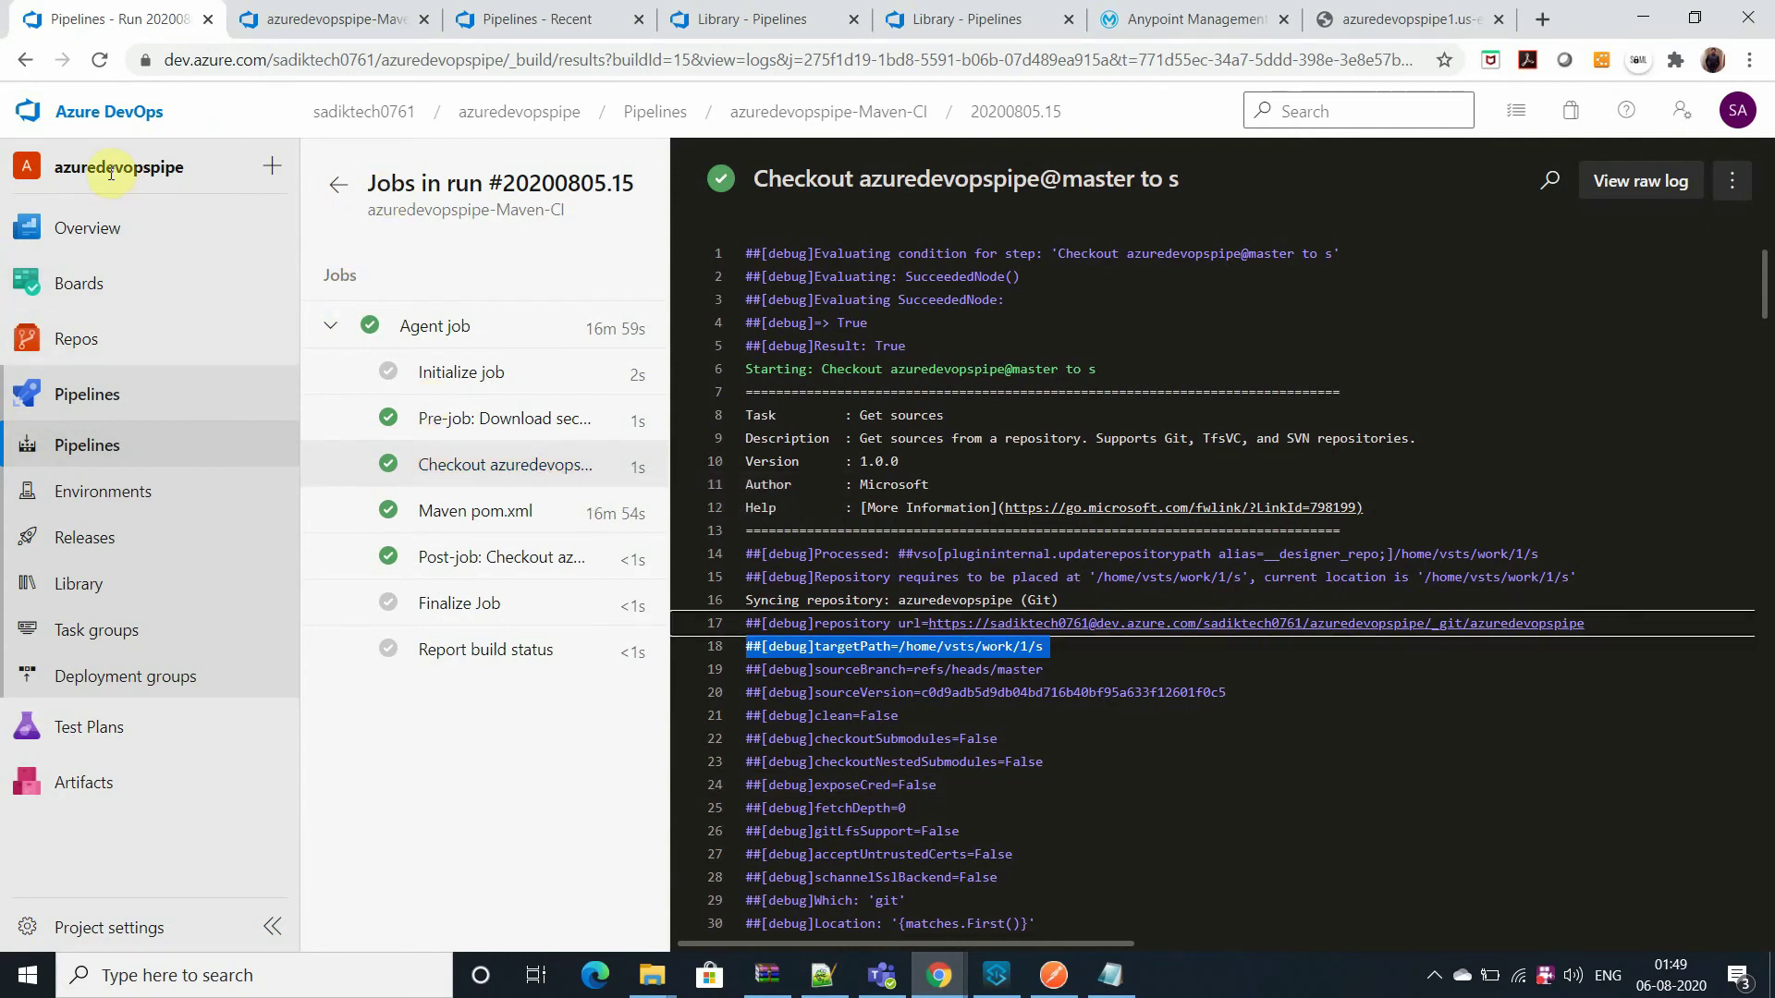
left_click(339, 20)
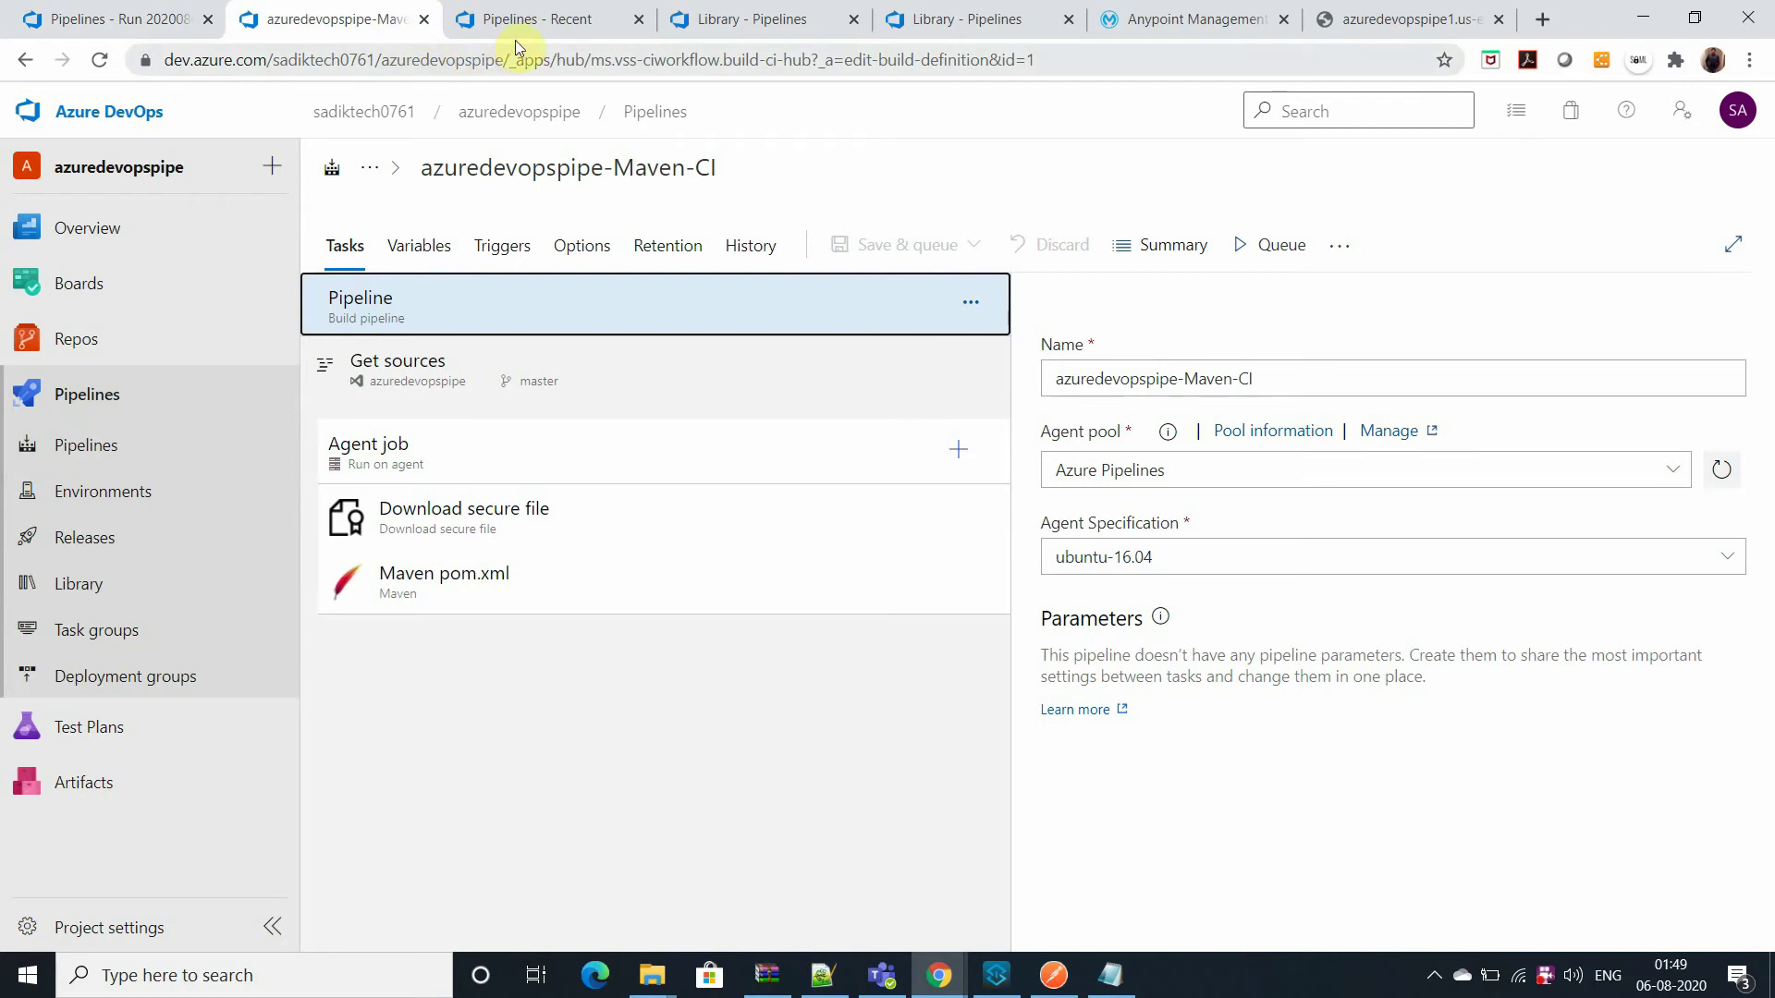
left_click(615, 21)
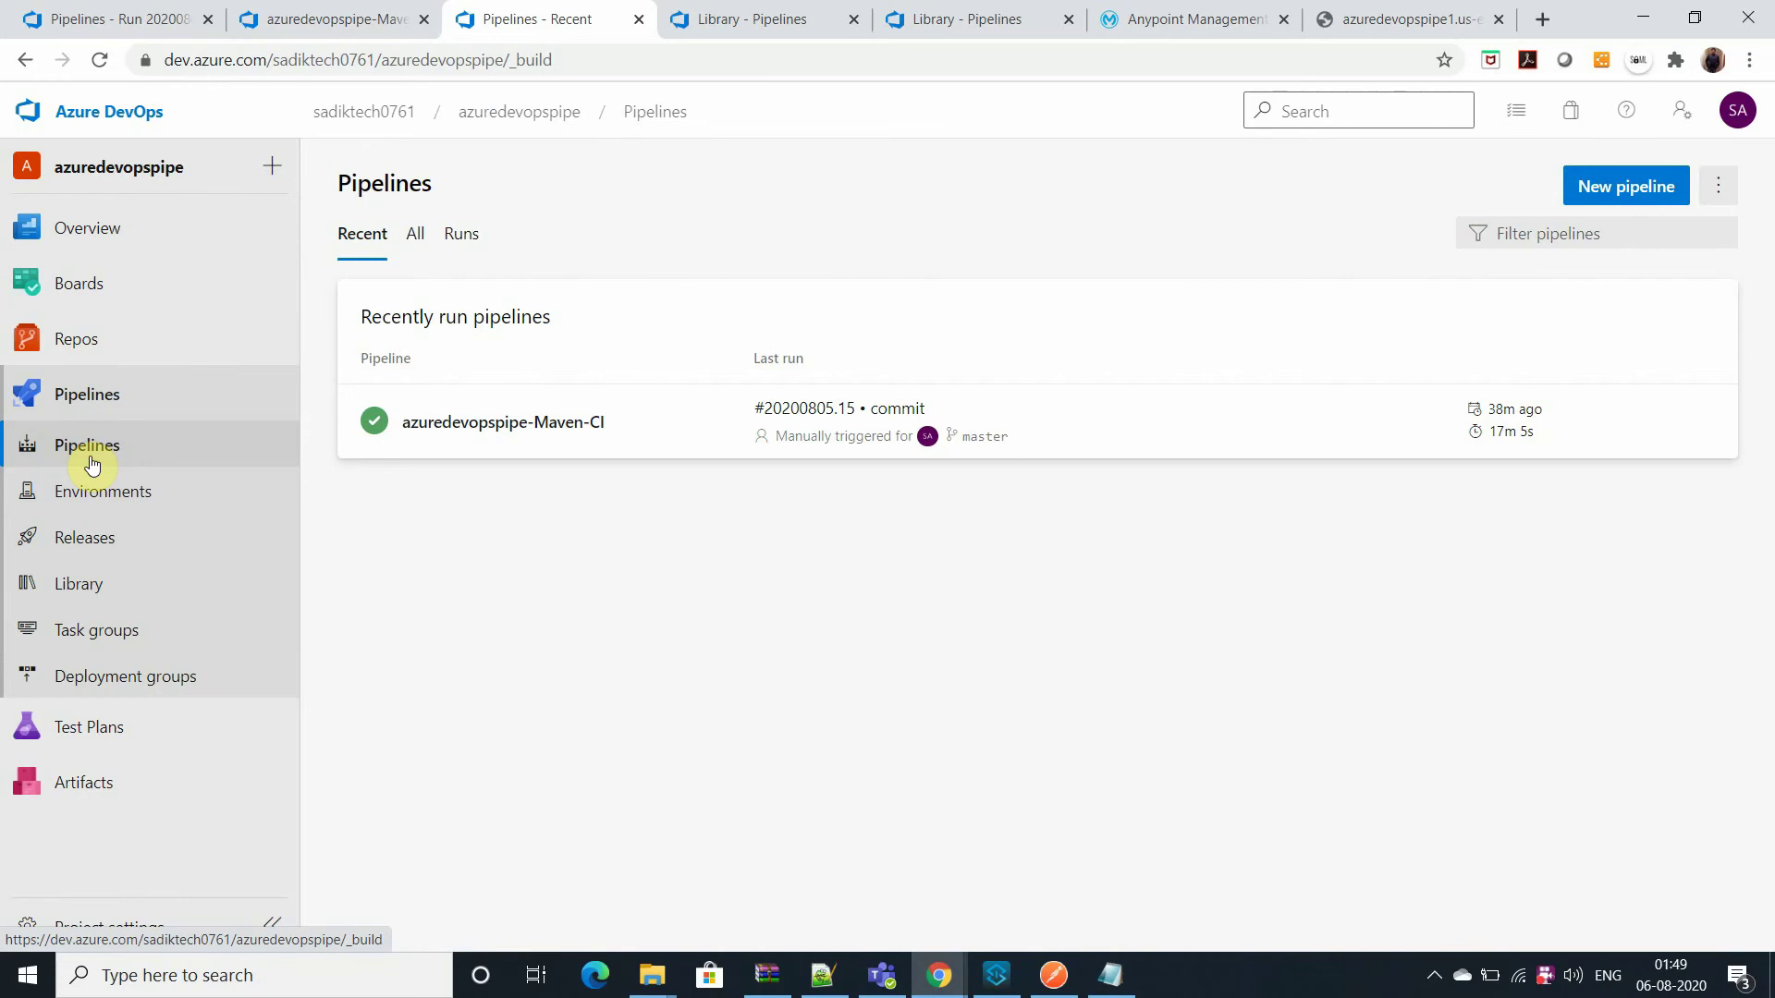
left_click_drag(81, 167, 184, 173)
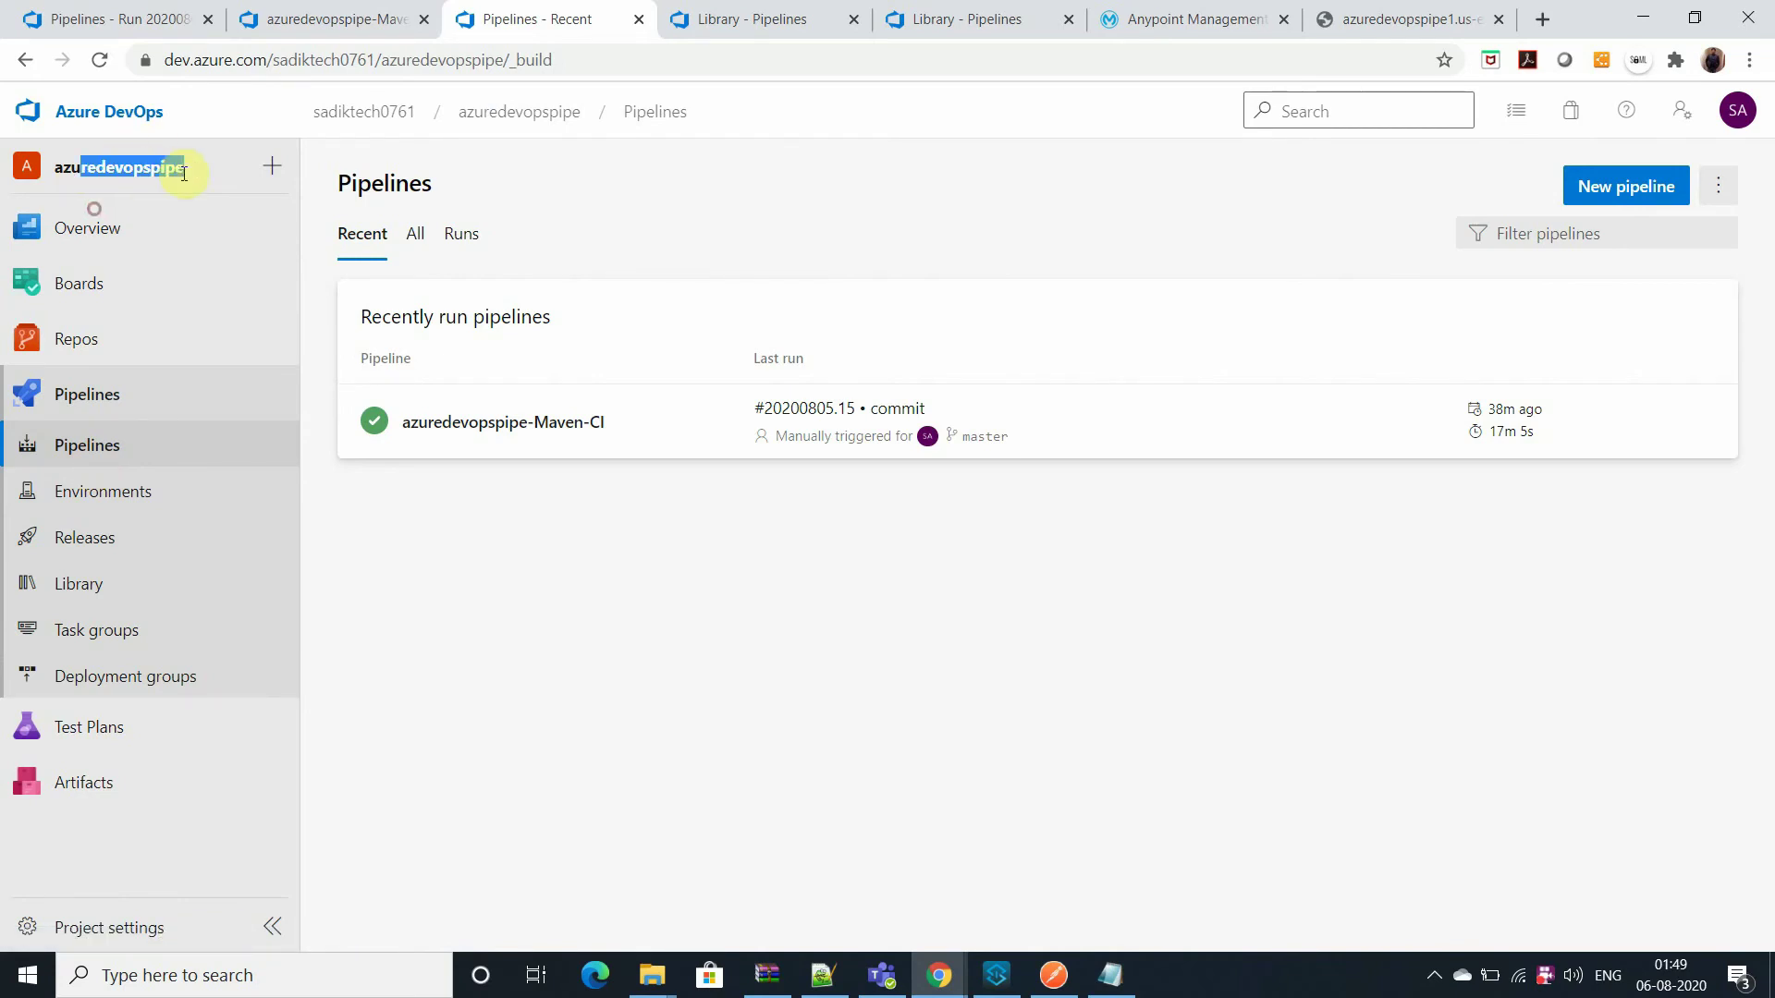
left_click(97, 344)
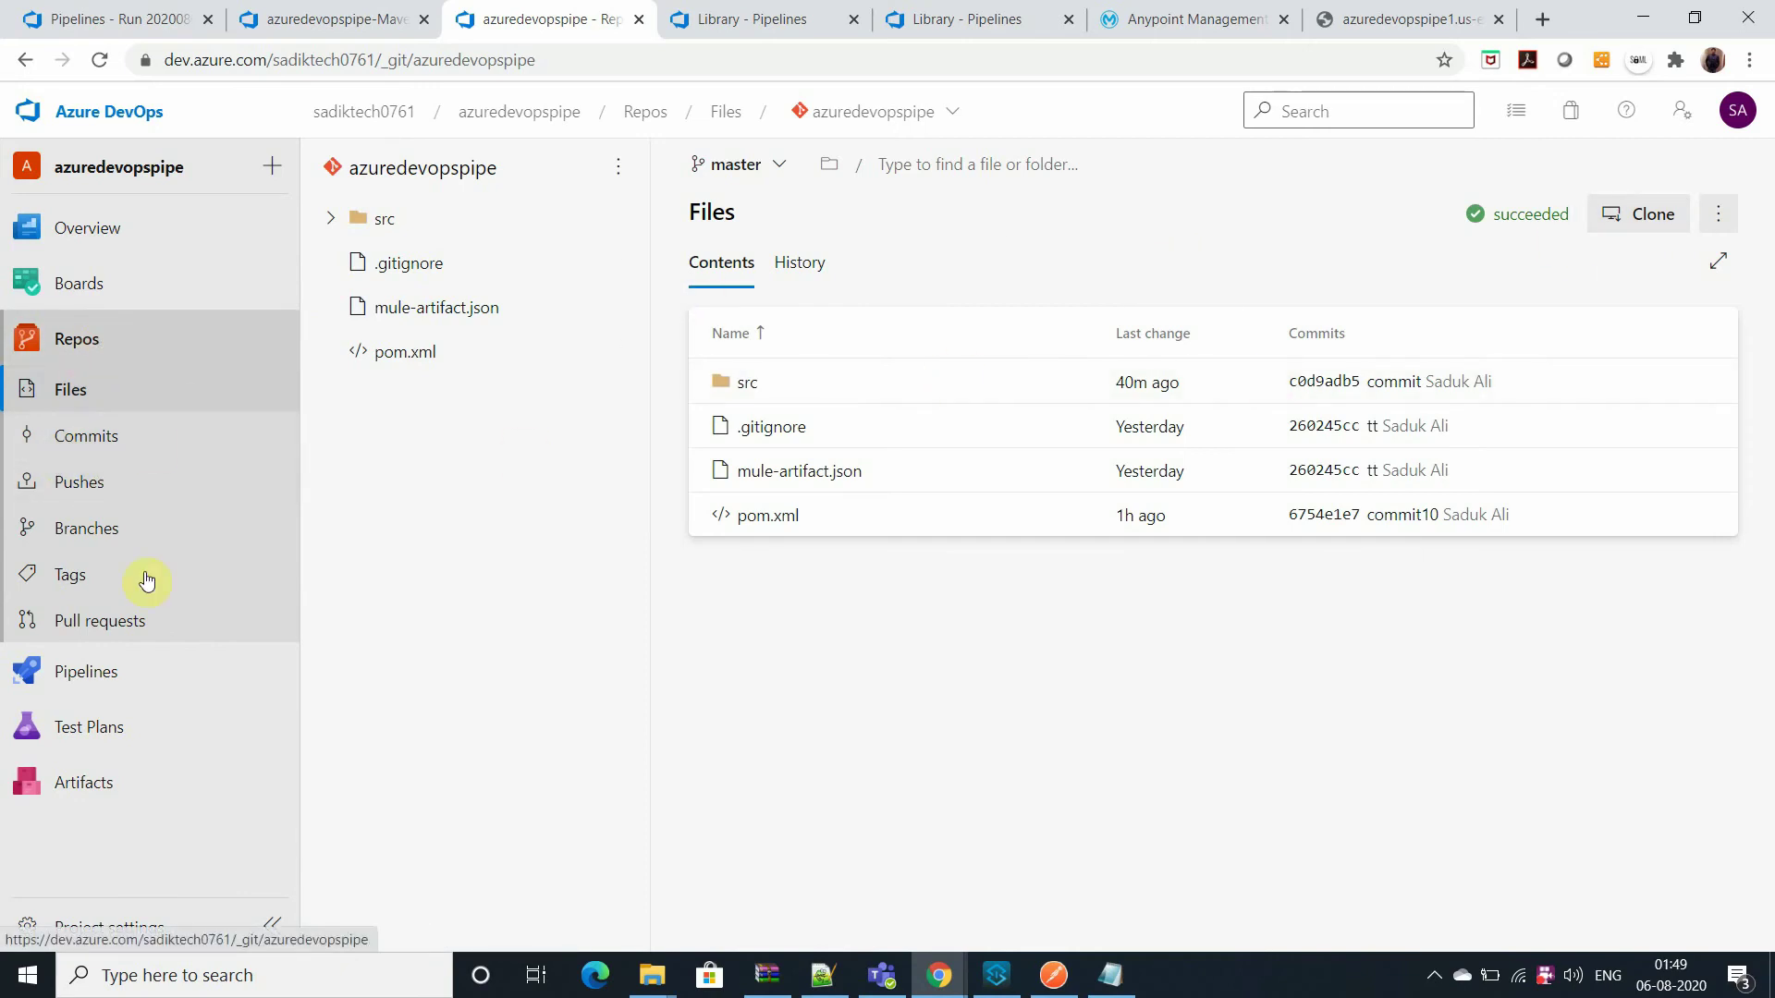
- Open the existing azuredevopspipe-Maven-CI pipeline for editing from the project's pipelines list
left_click(93, 672)
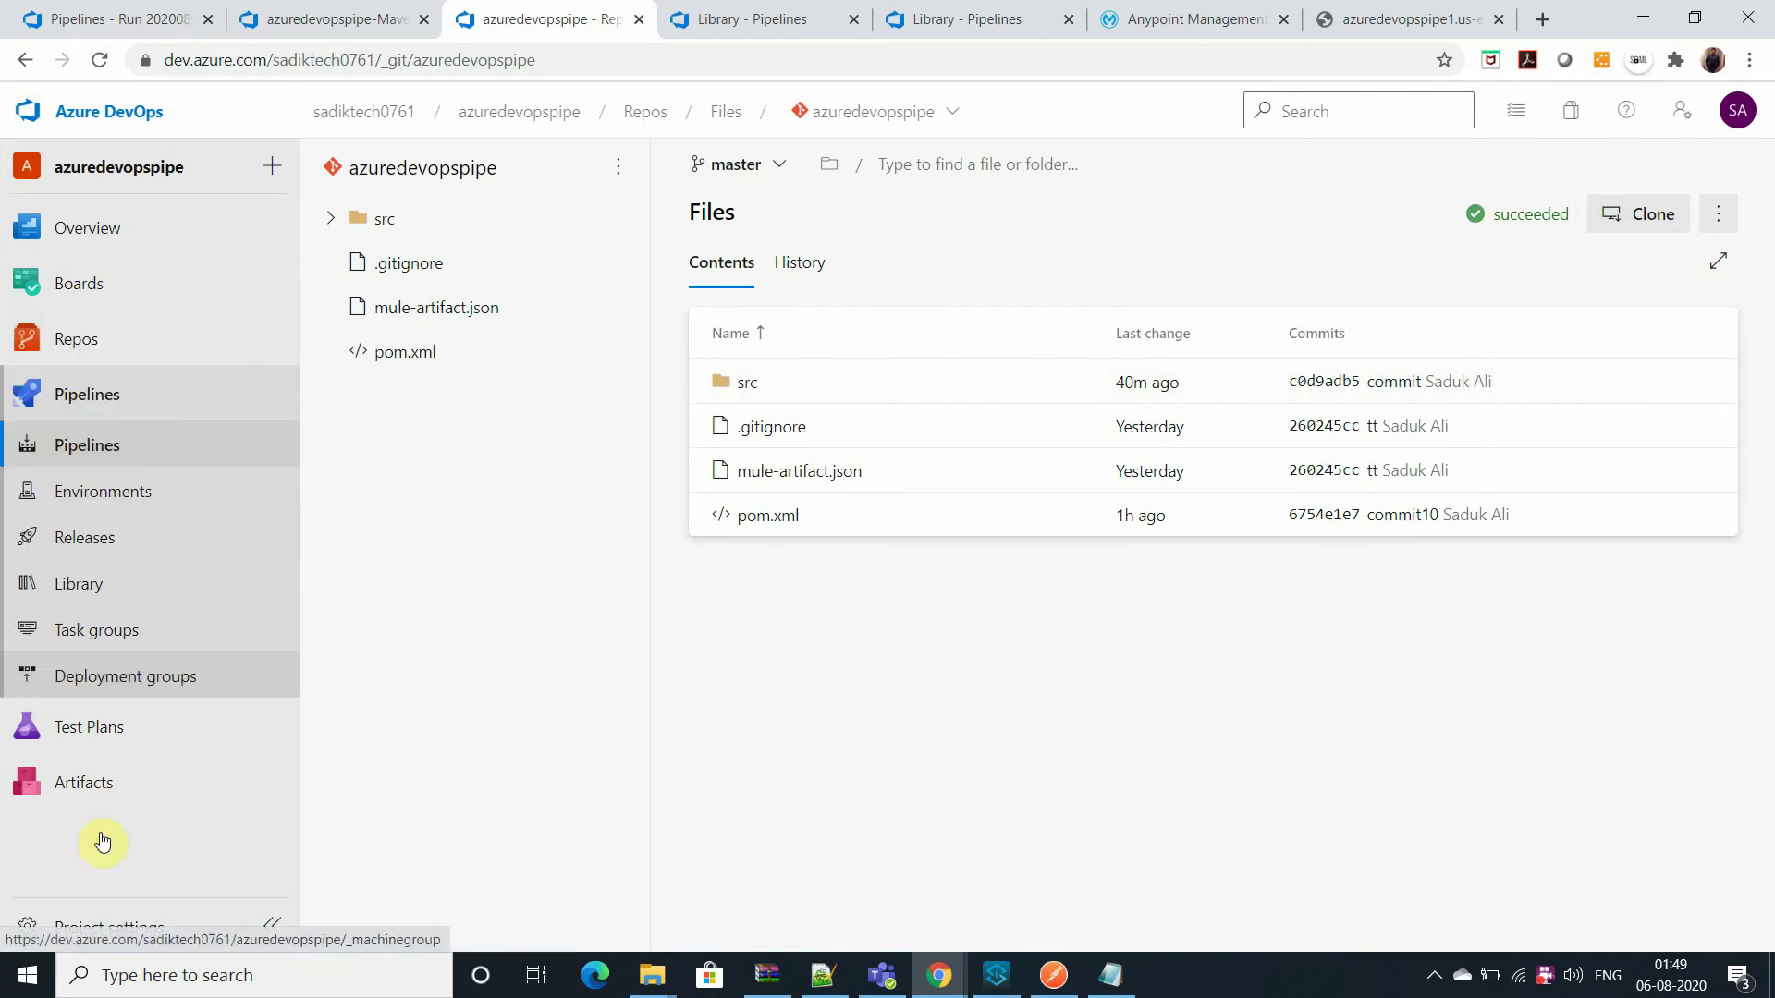
left_click(130, 442)
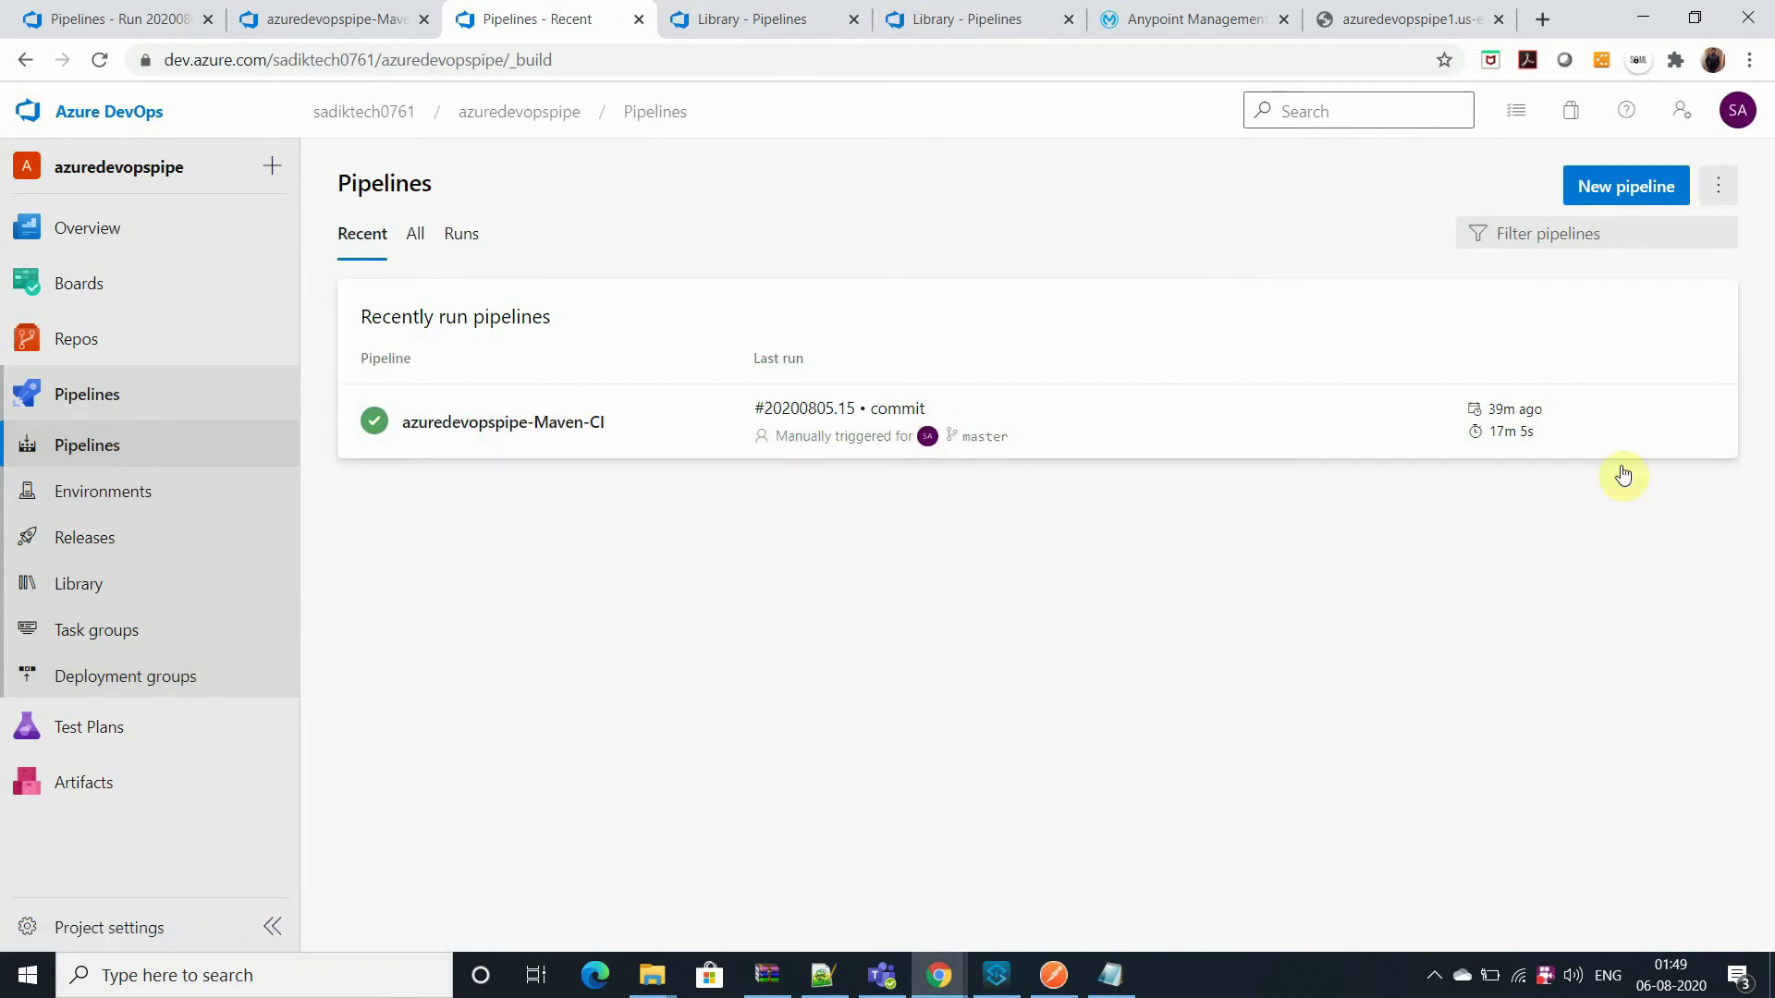
left_click(1704, 421)
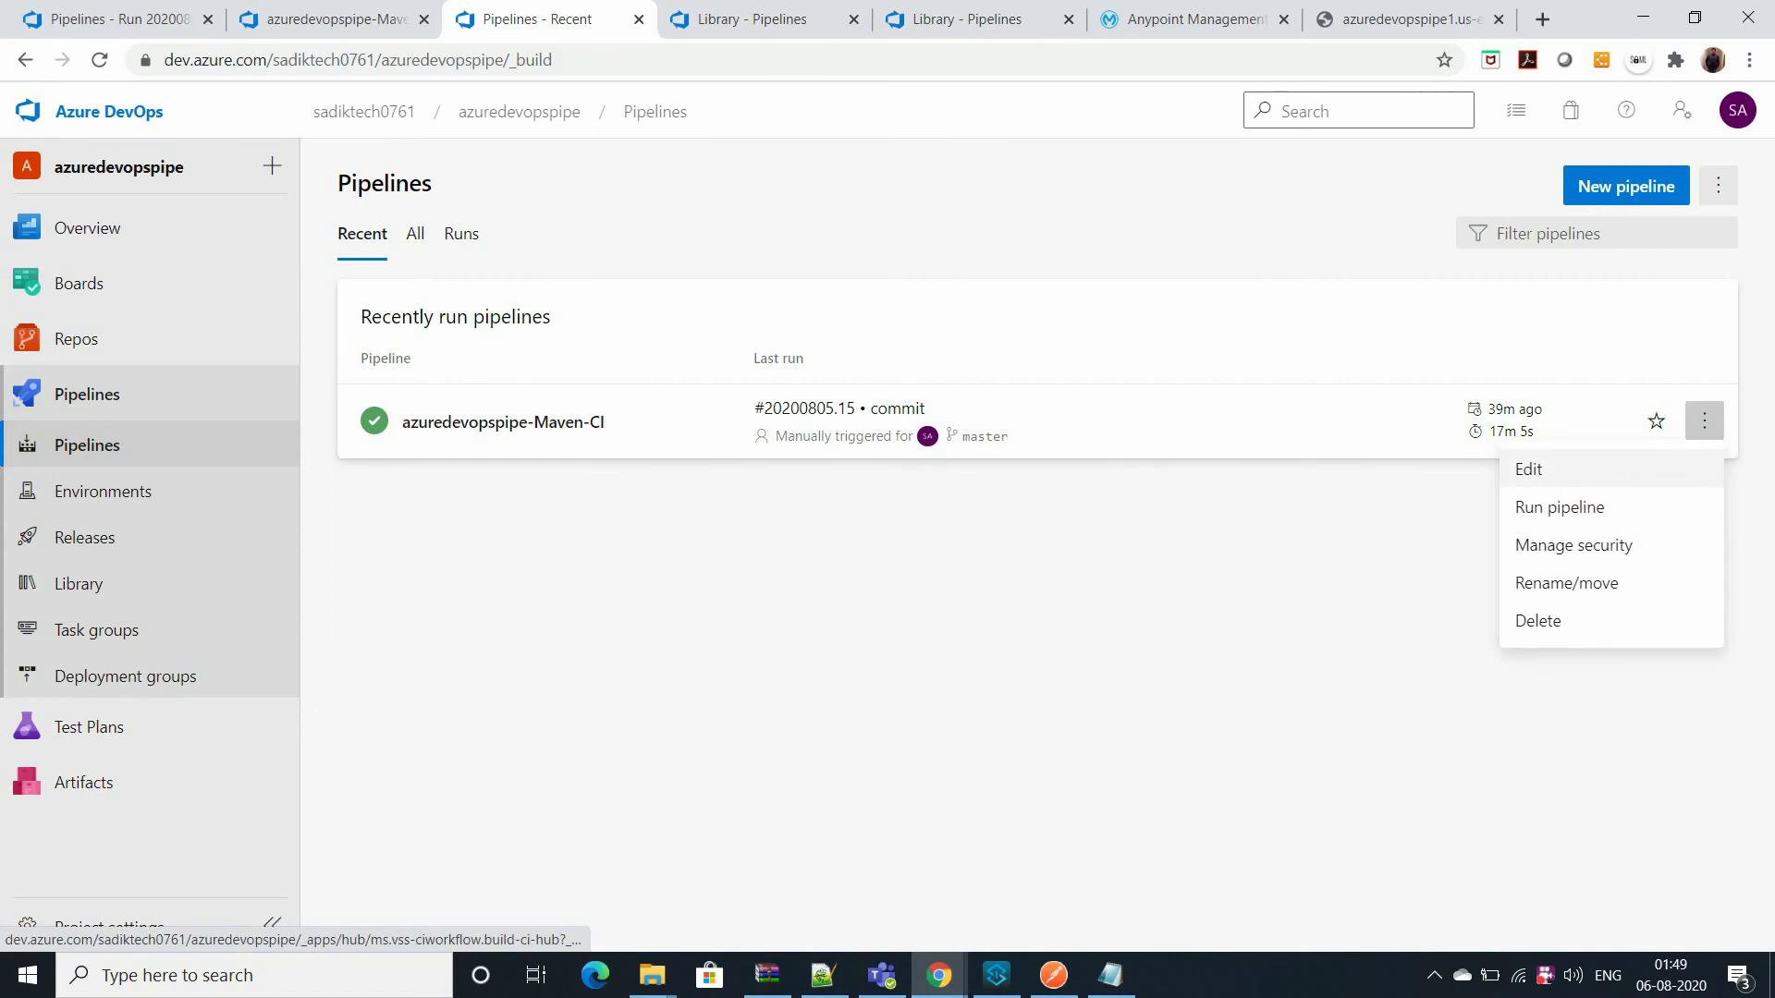
left_click(1588, 477)
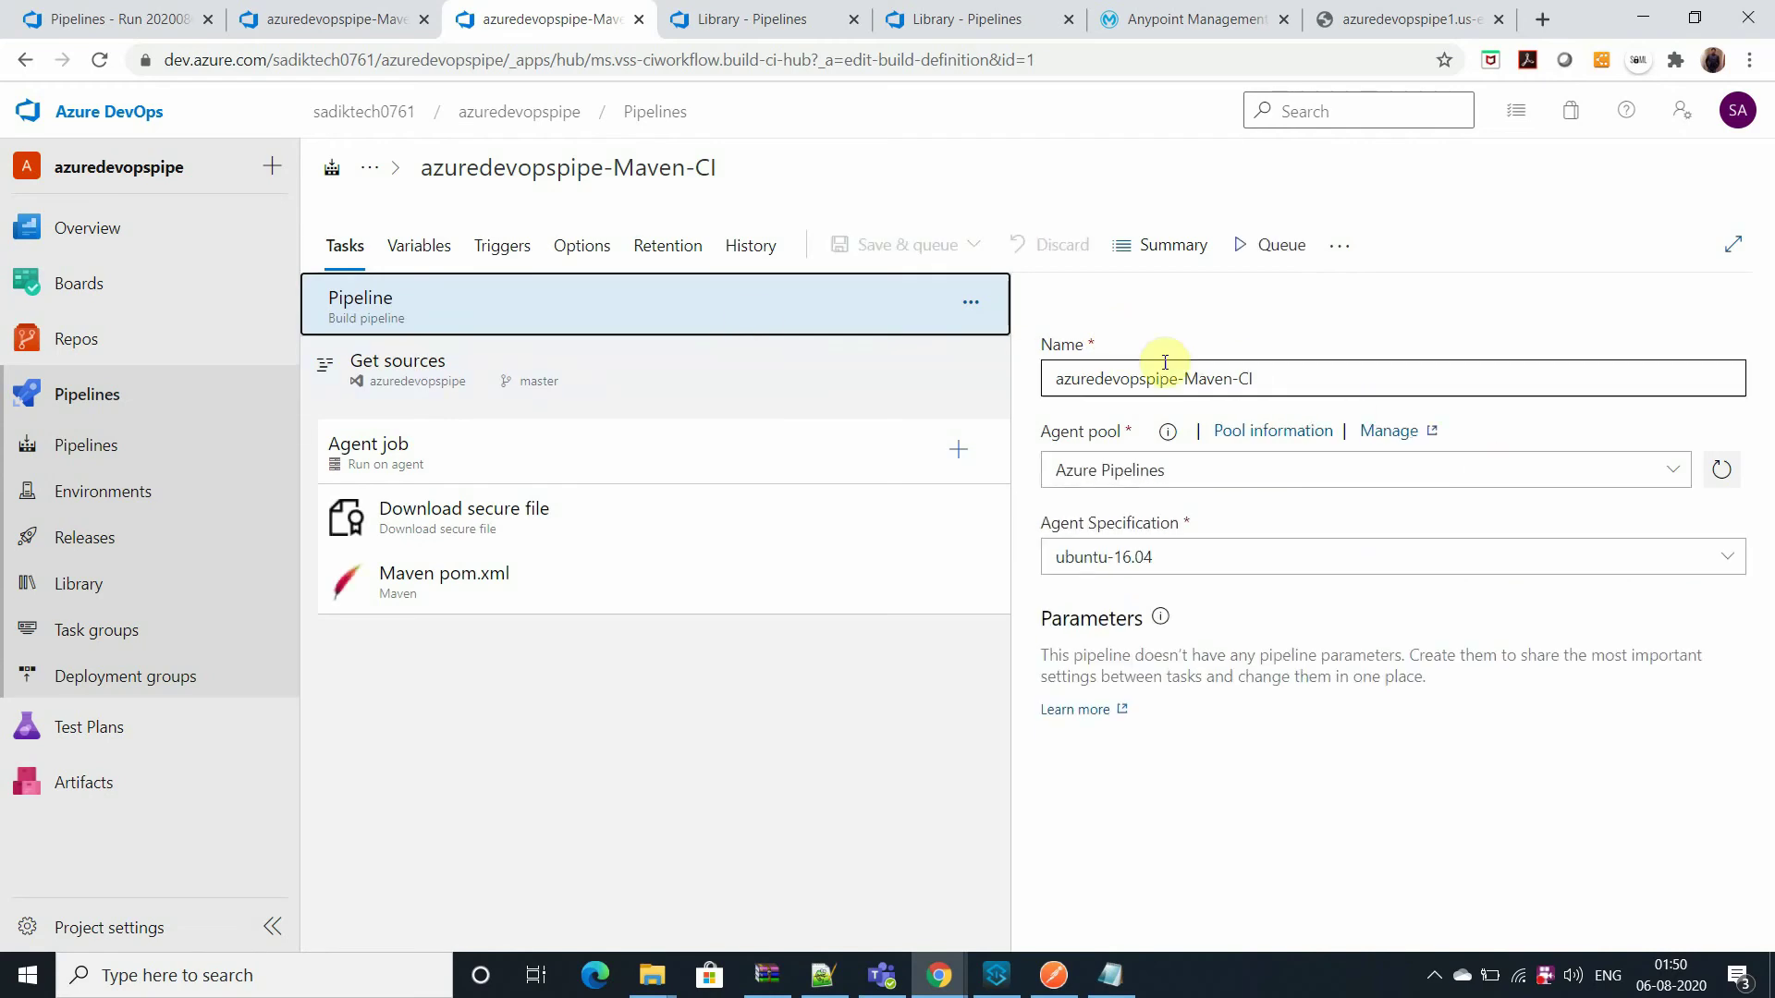
- Start a new pipeline with the classic editor, using Azure Repos Git, the azuredevopspipe repository and the master branch as source
left_click(770, 26)
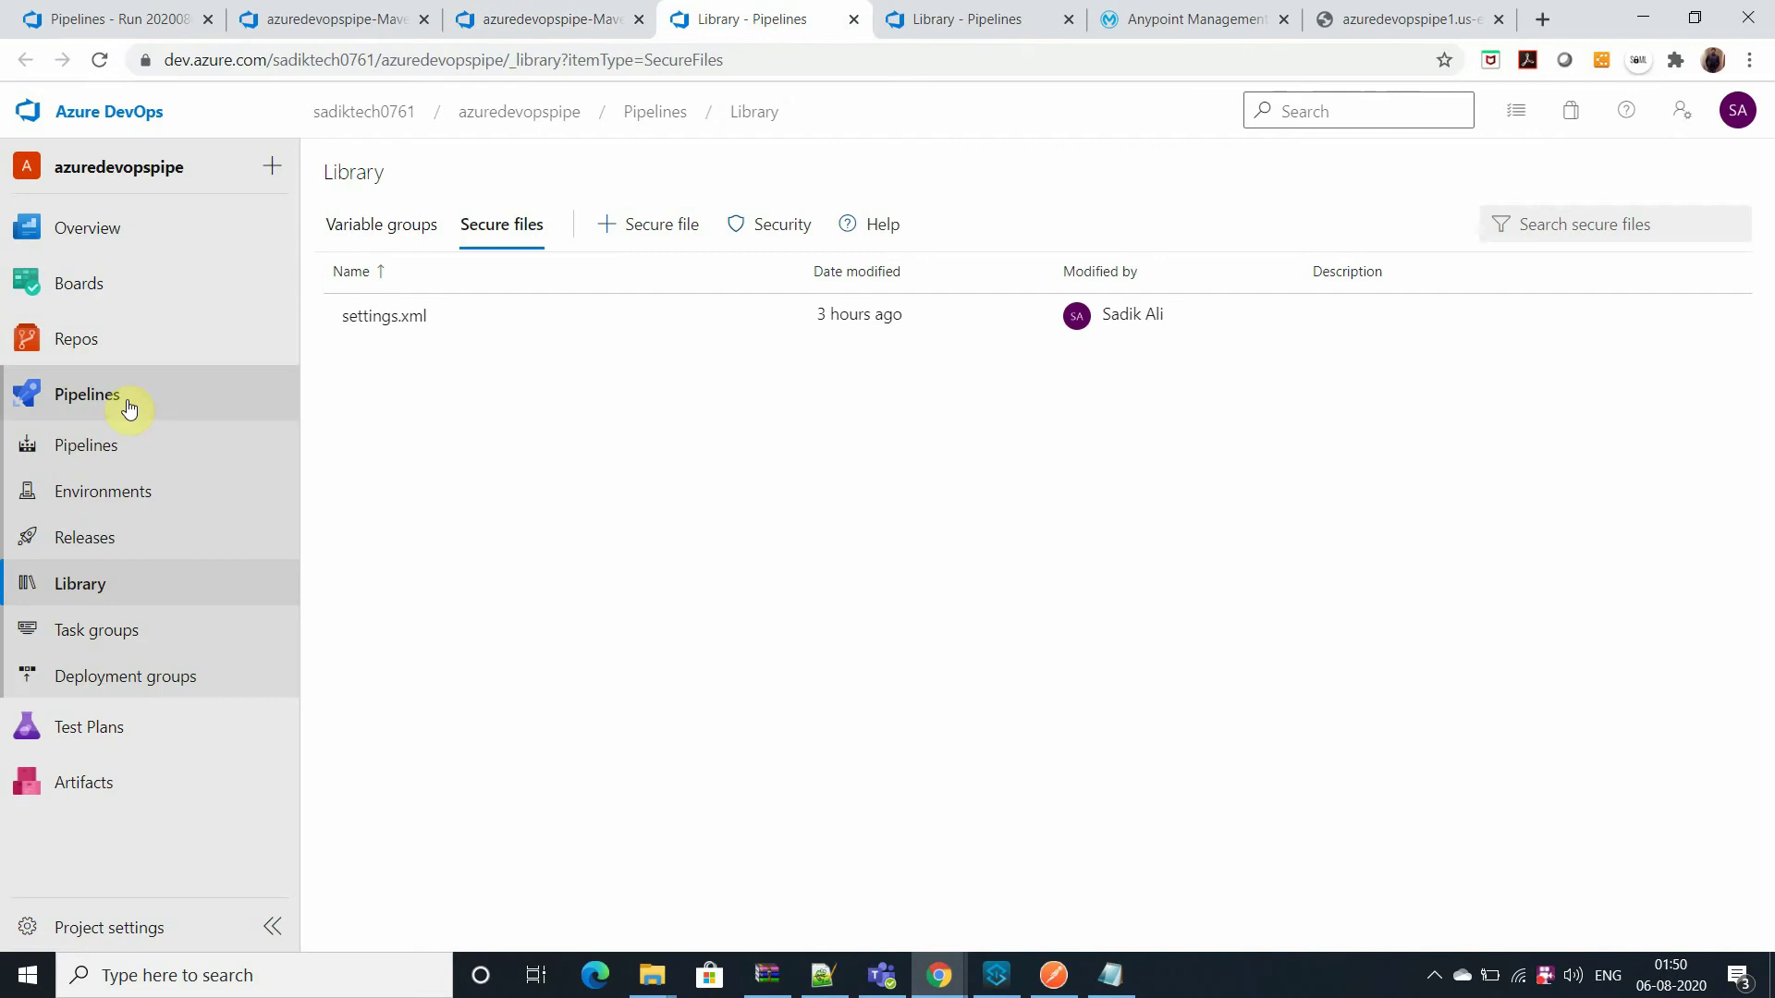
left_click(129, 445)
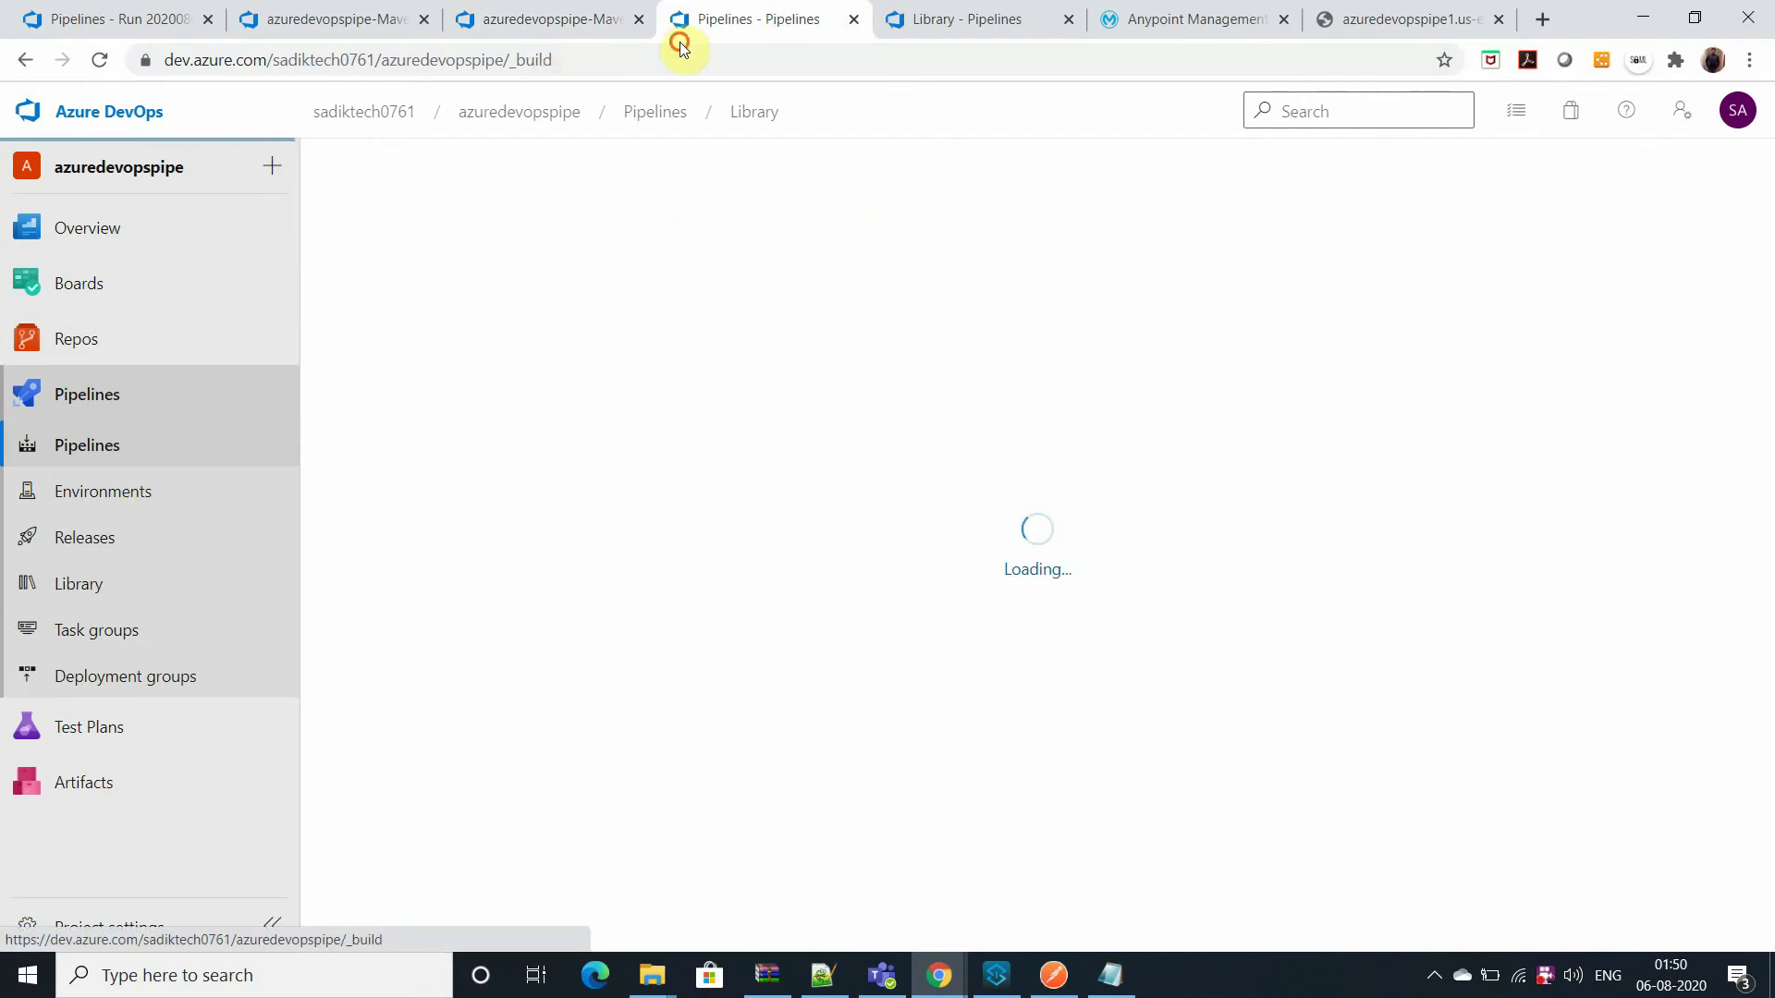
left_click(648, 26)
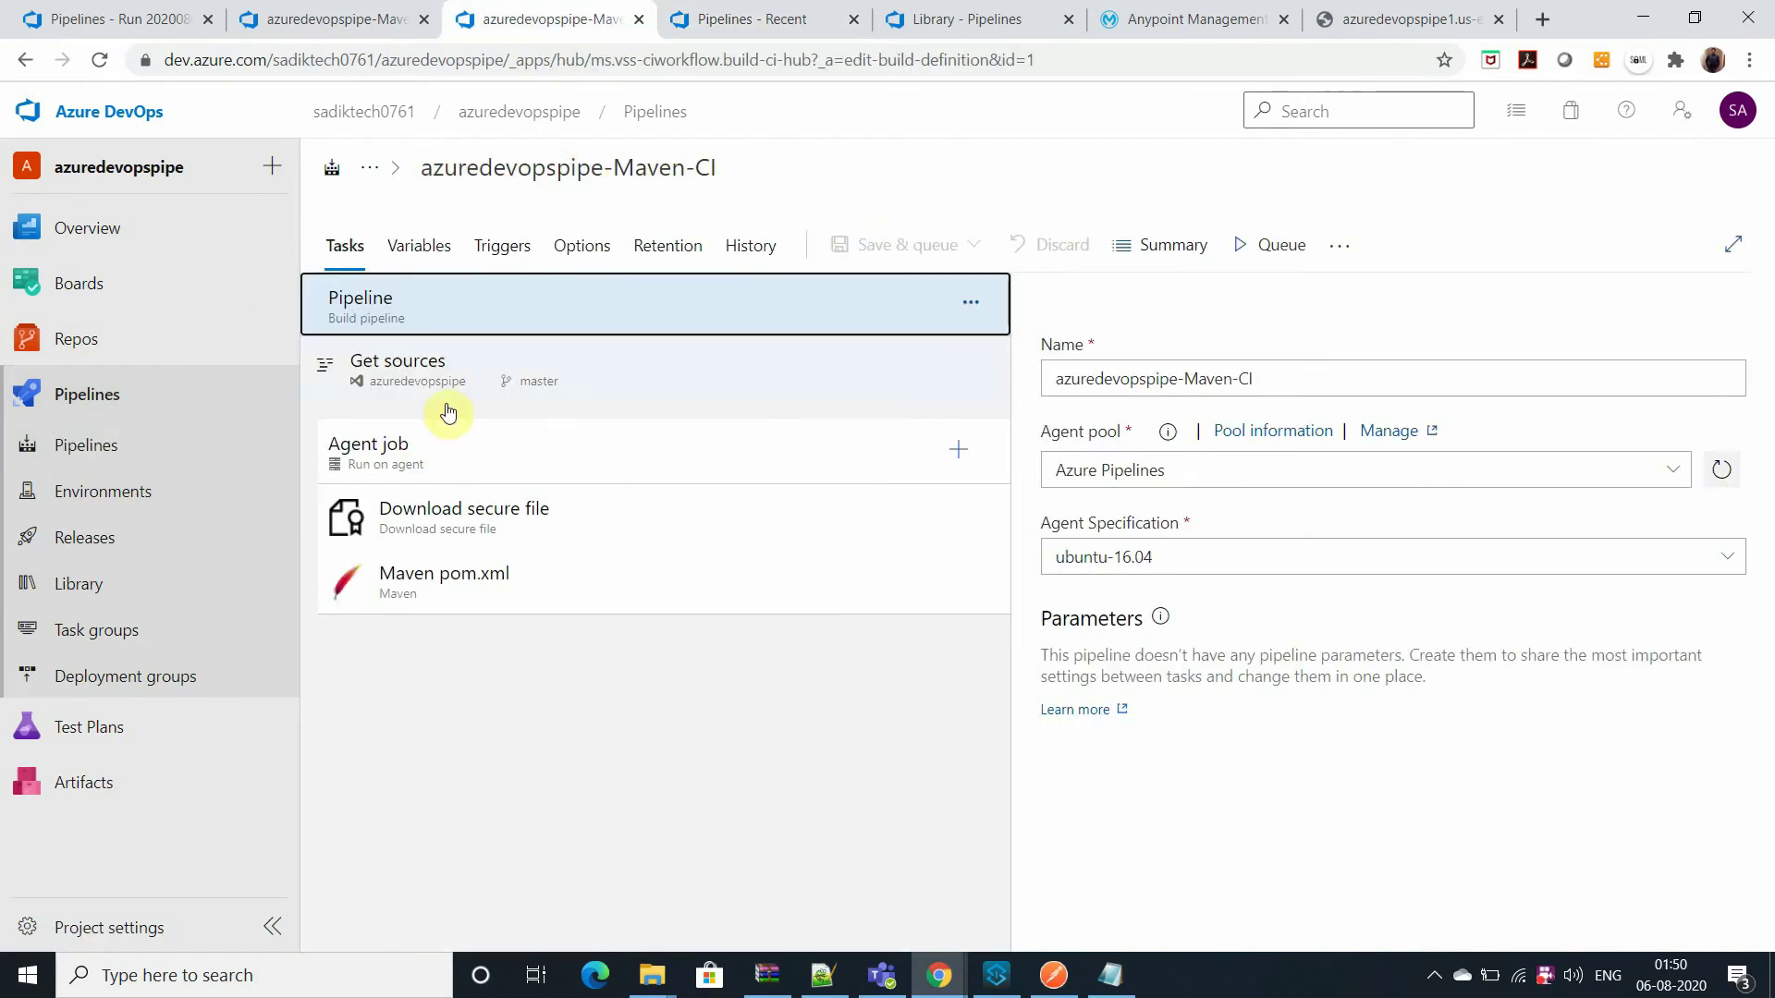
left_click(785, 18)
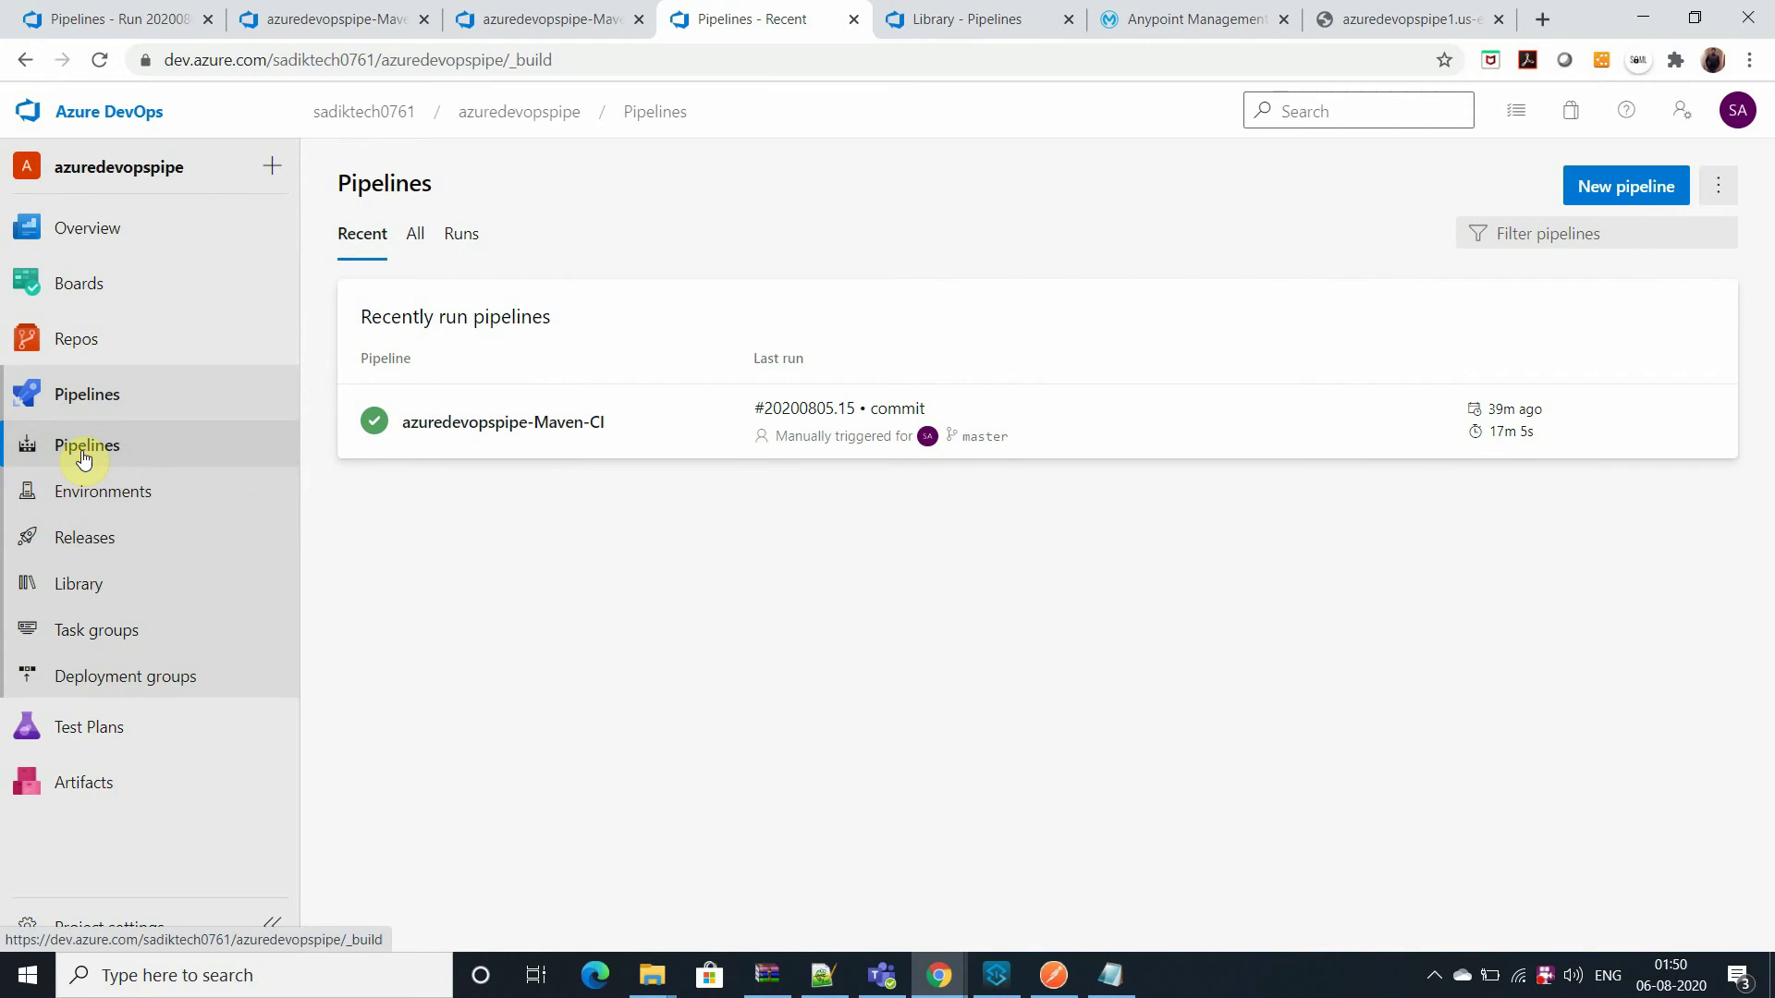
left_click(1605, 184)
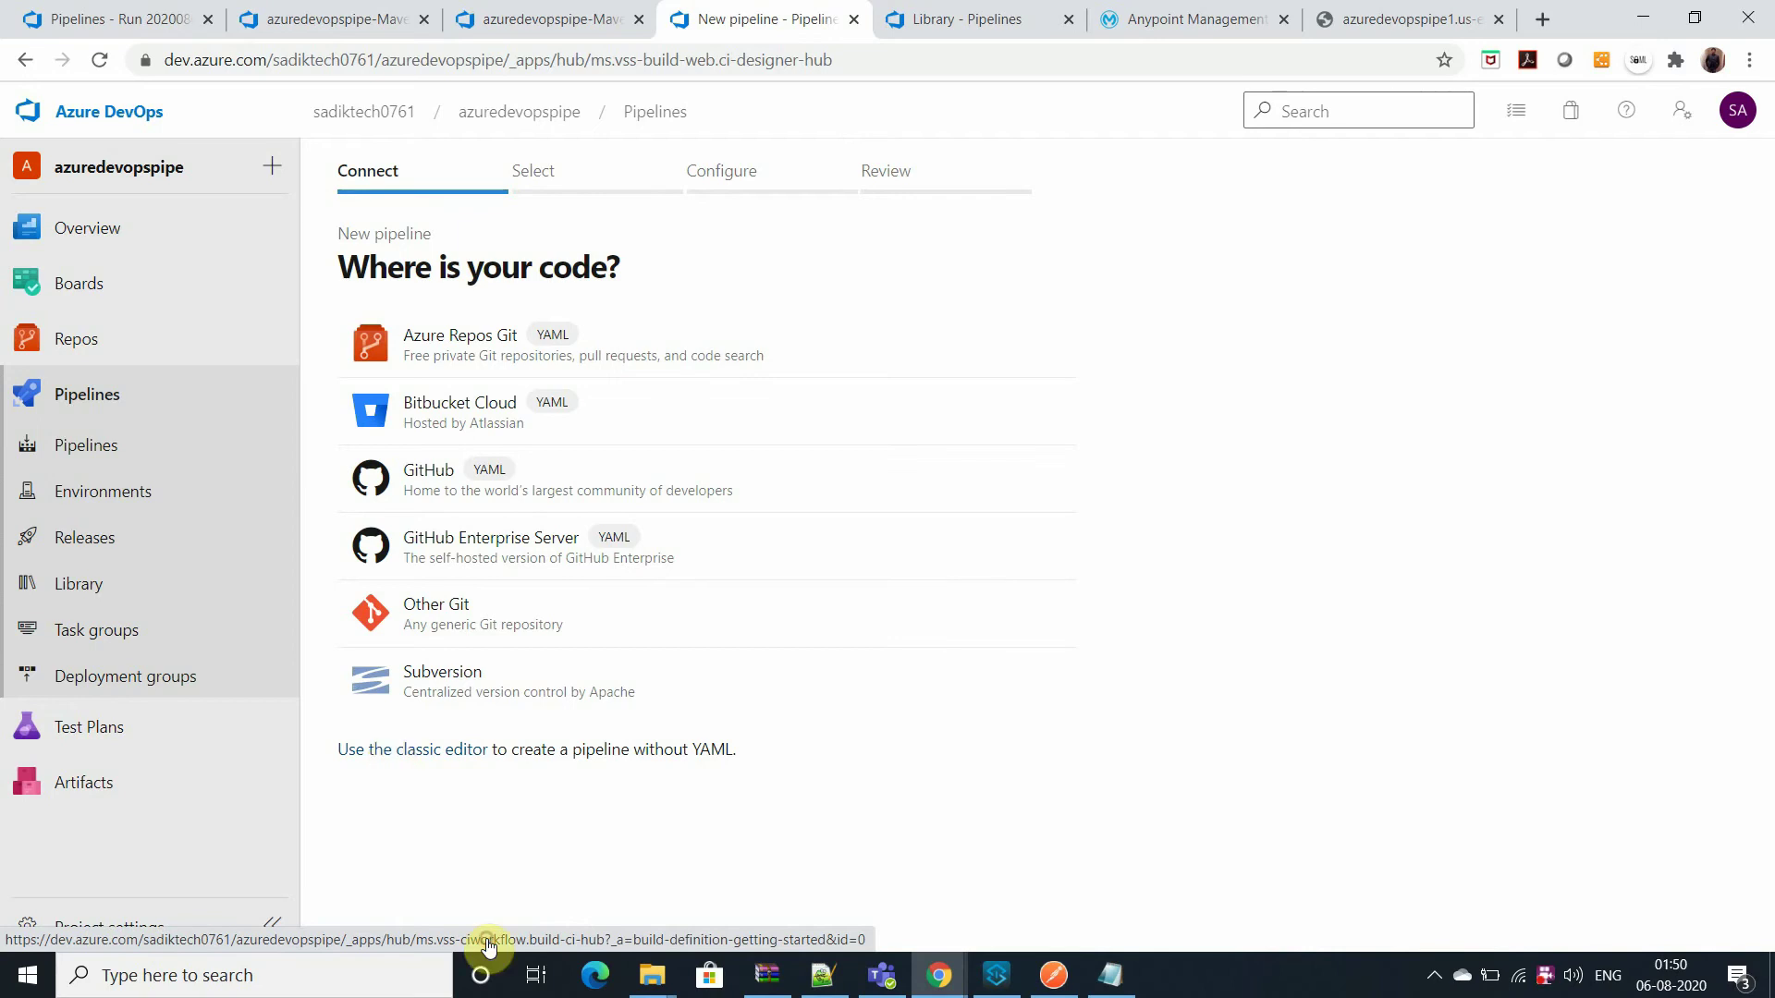
left_click(441, 747)
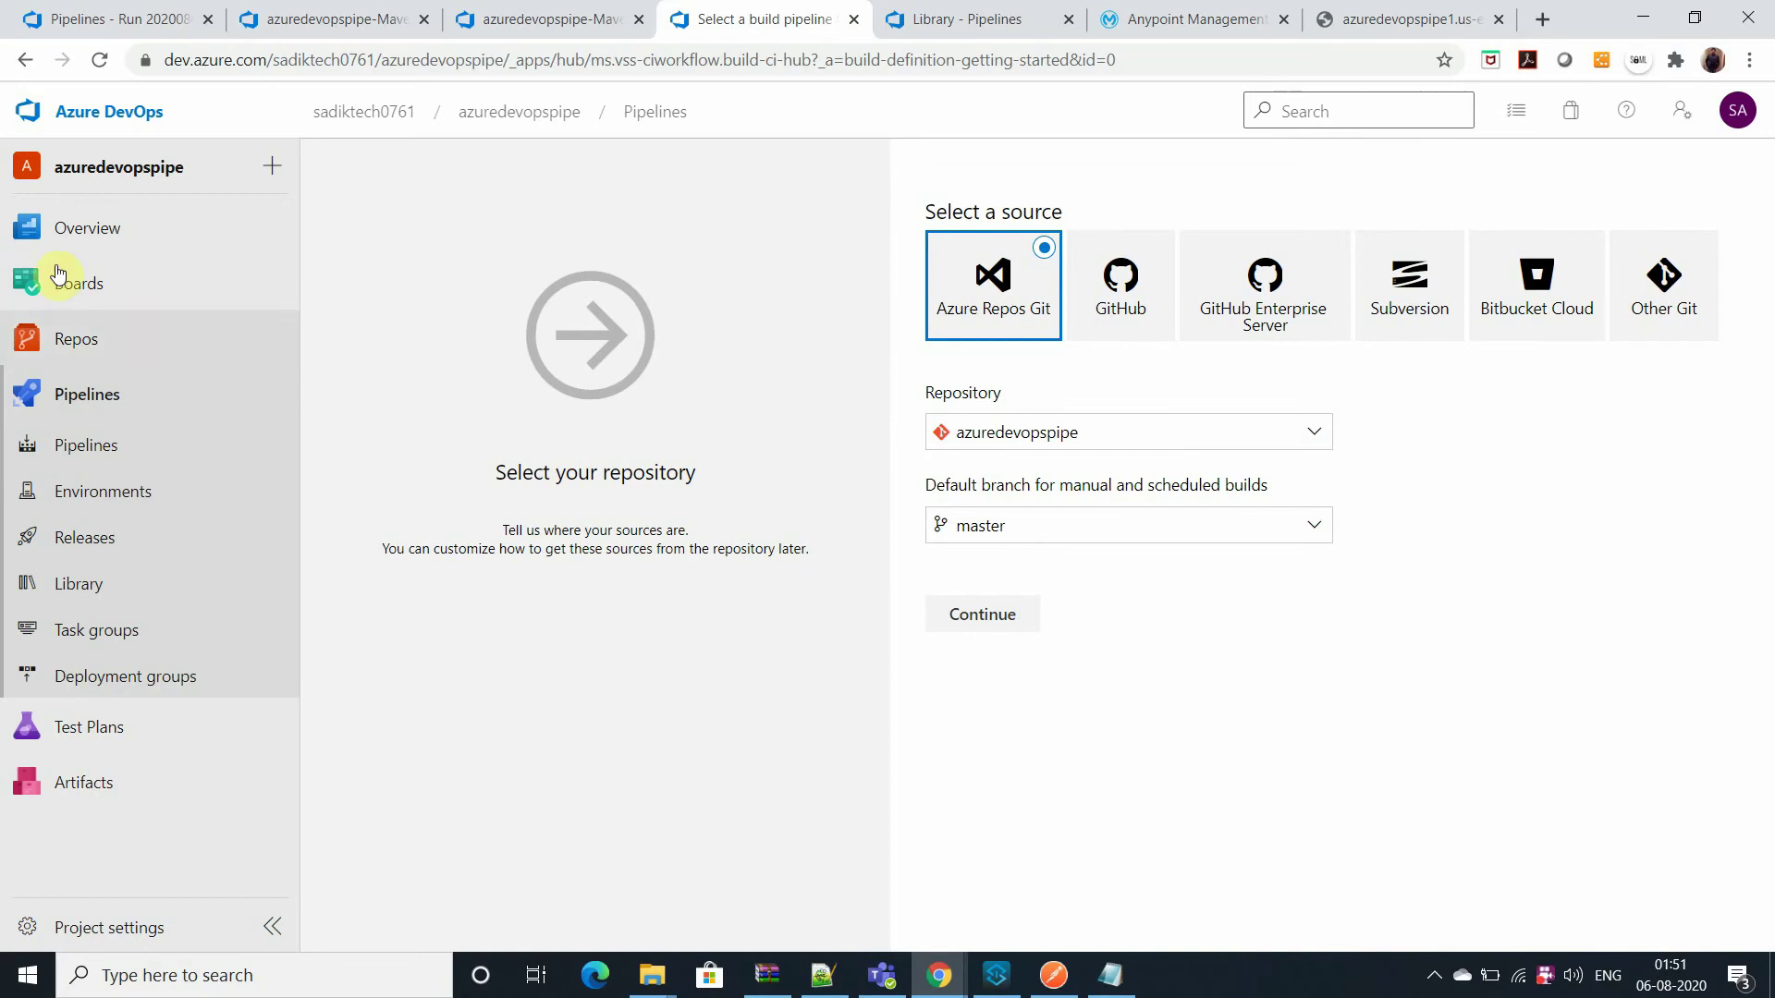
mouse_move(87, 355)
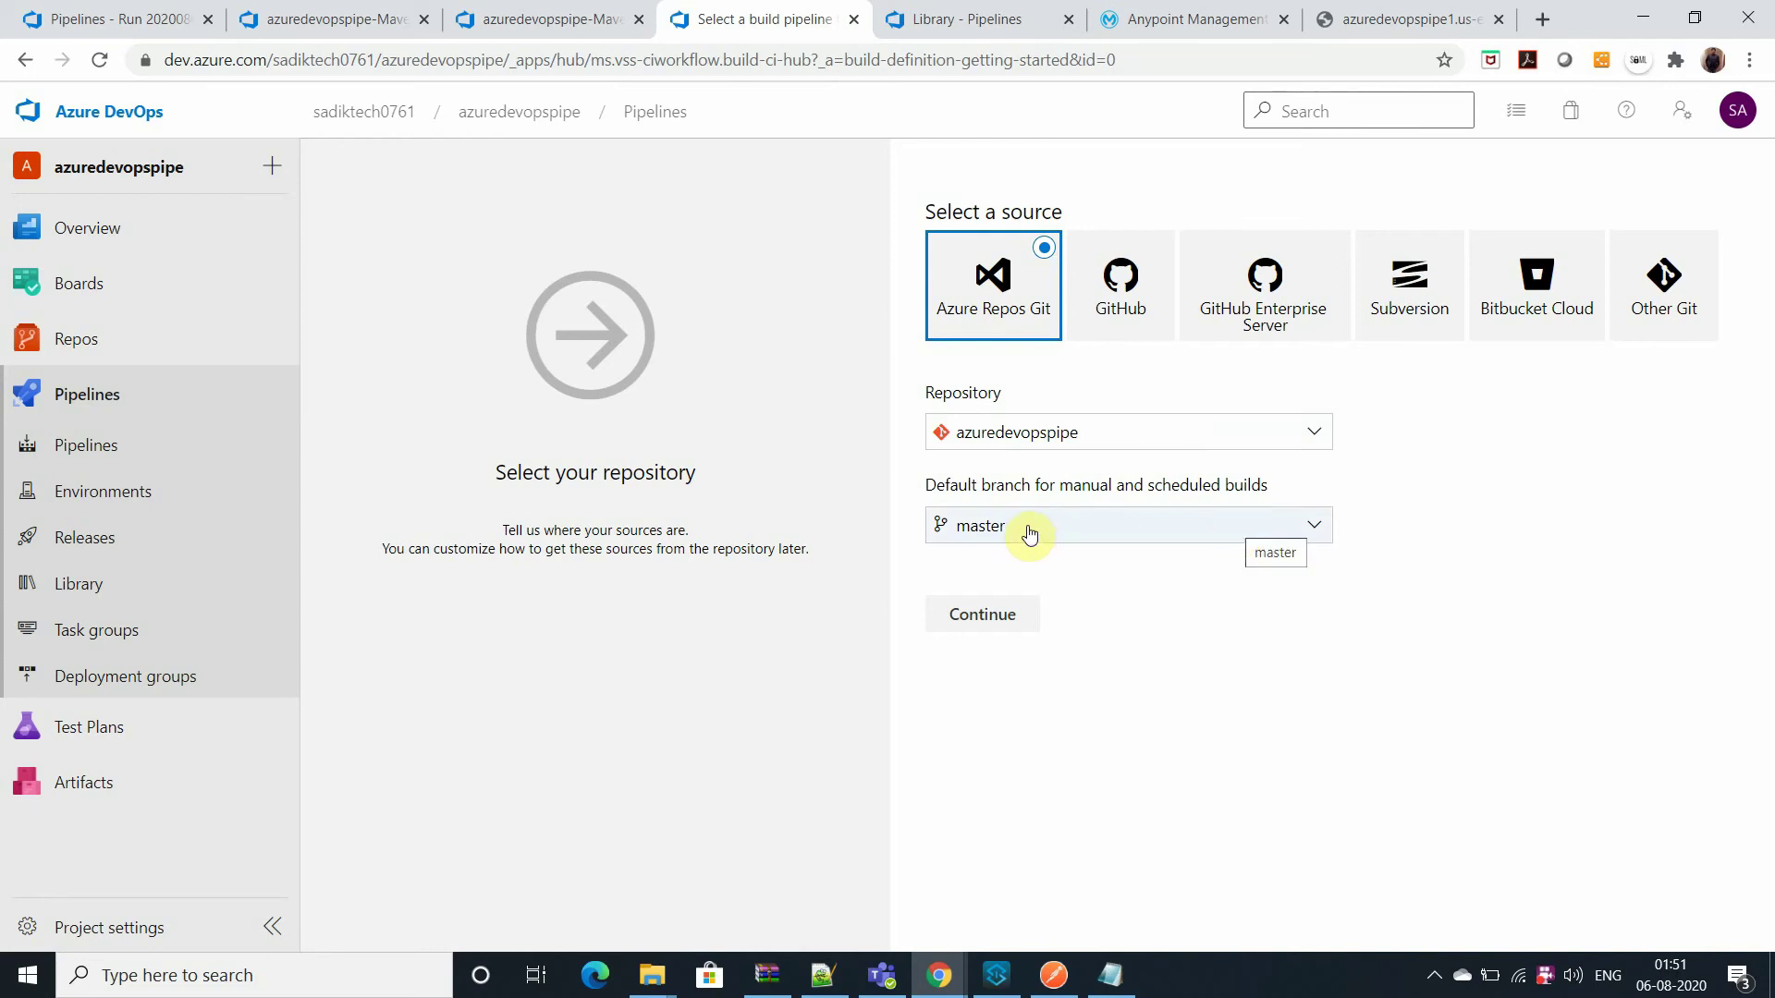
left_click(990, 624)
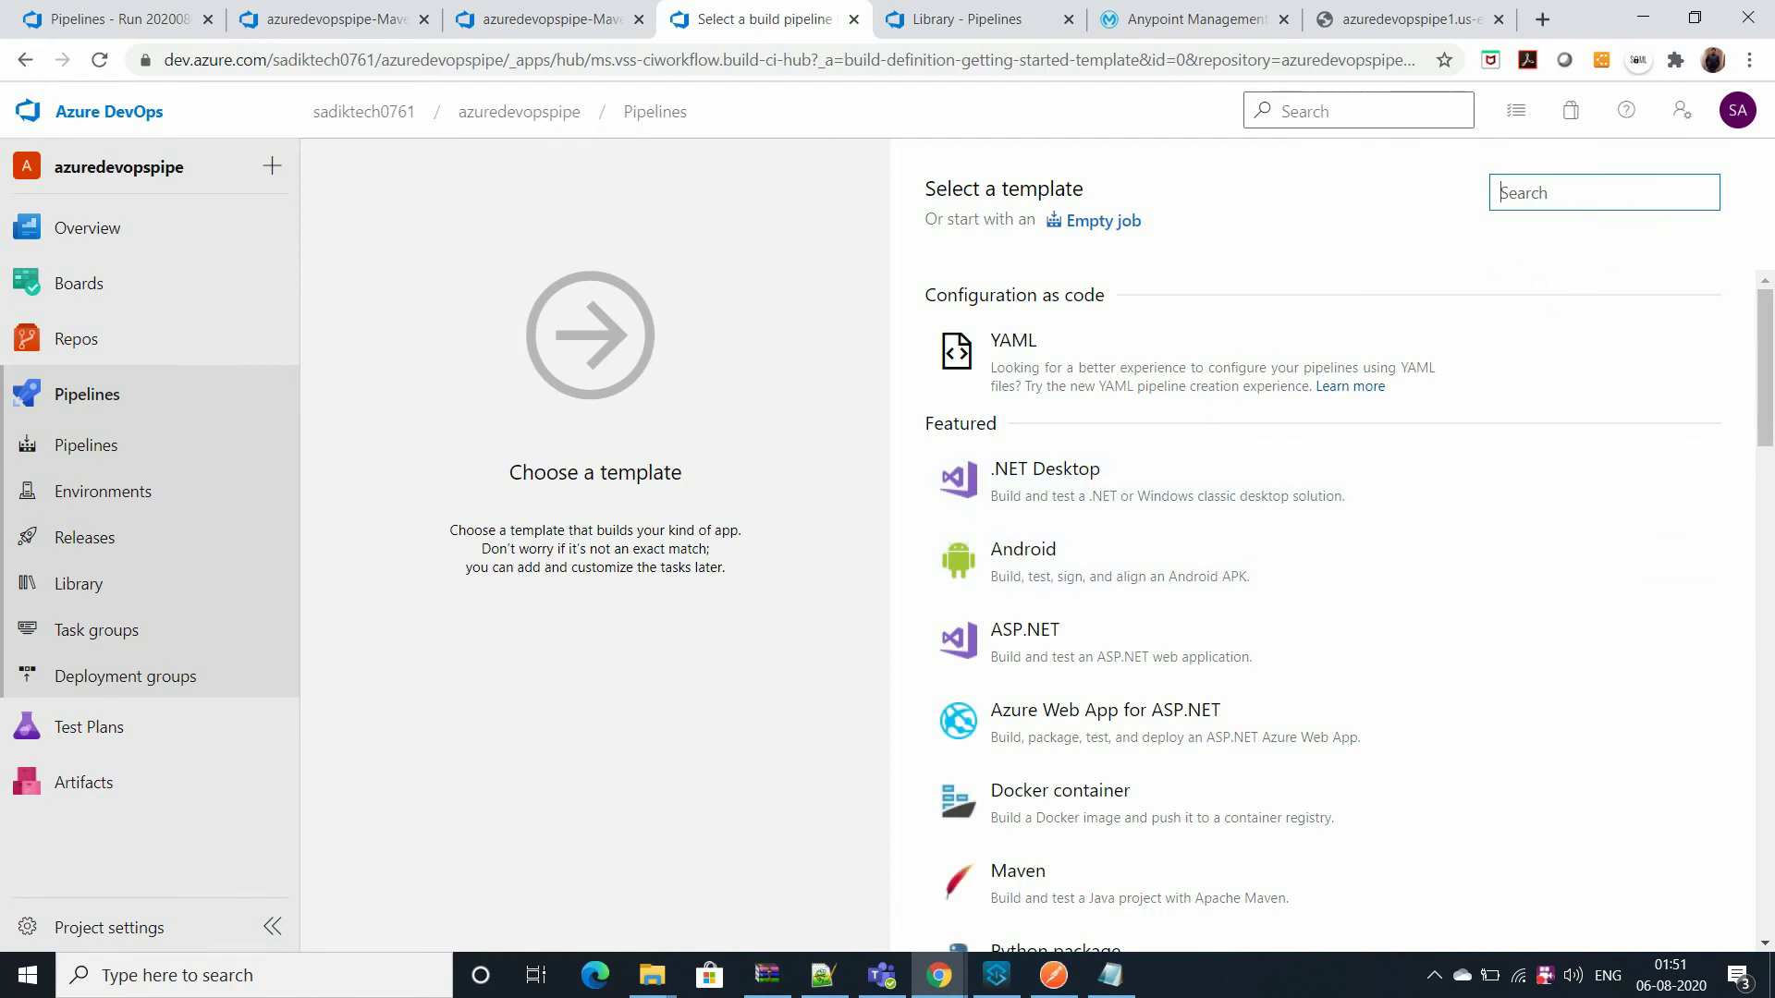
- Find and apply the Empty pipeline template to the new pipeline, and compare it with azuredevopspipe-Maven-CI
type("pip")
mouse_move(1026, 487)
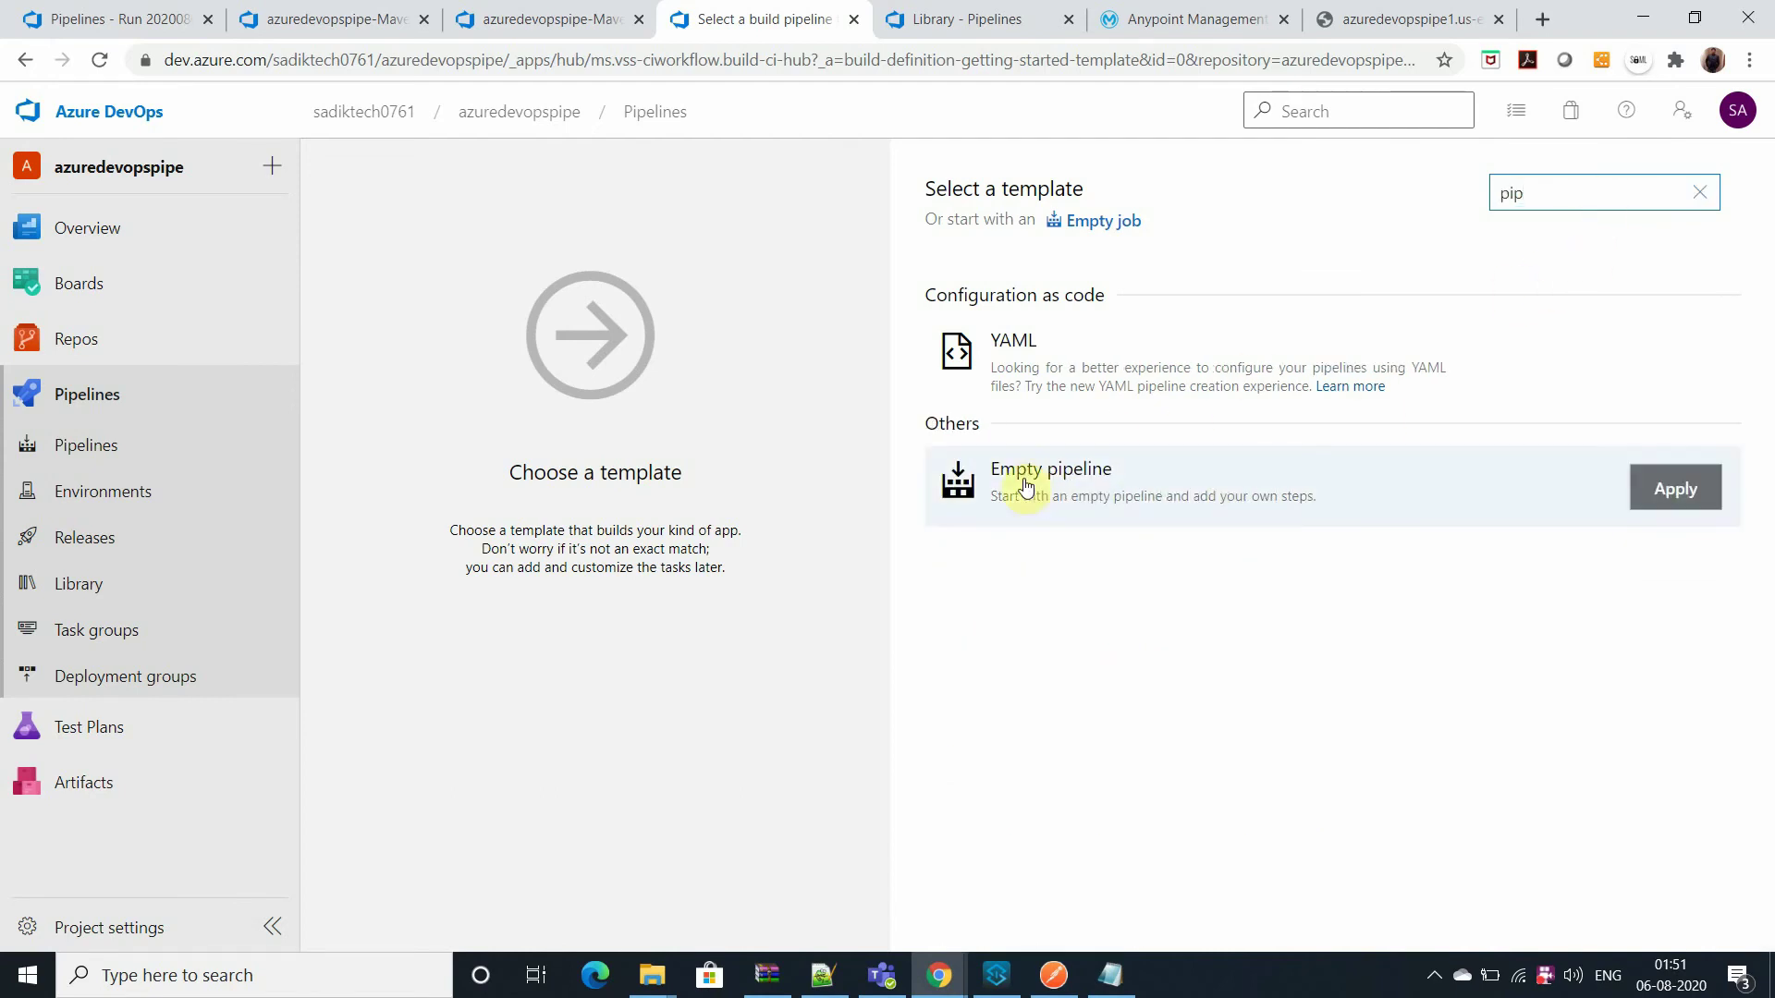
left_click(1675, 488)
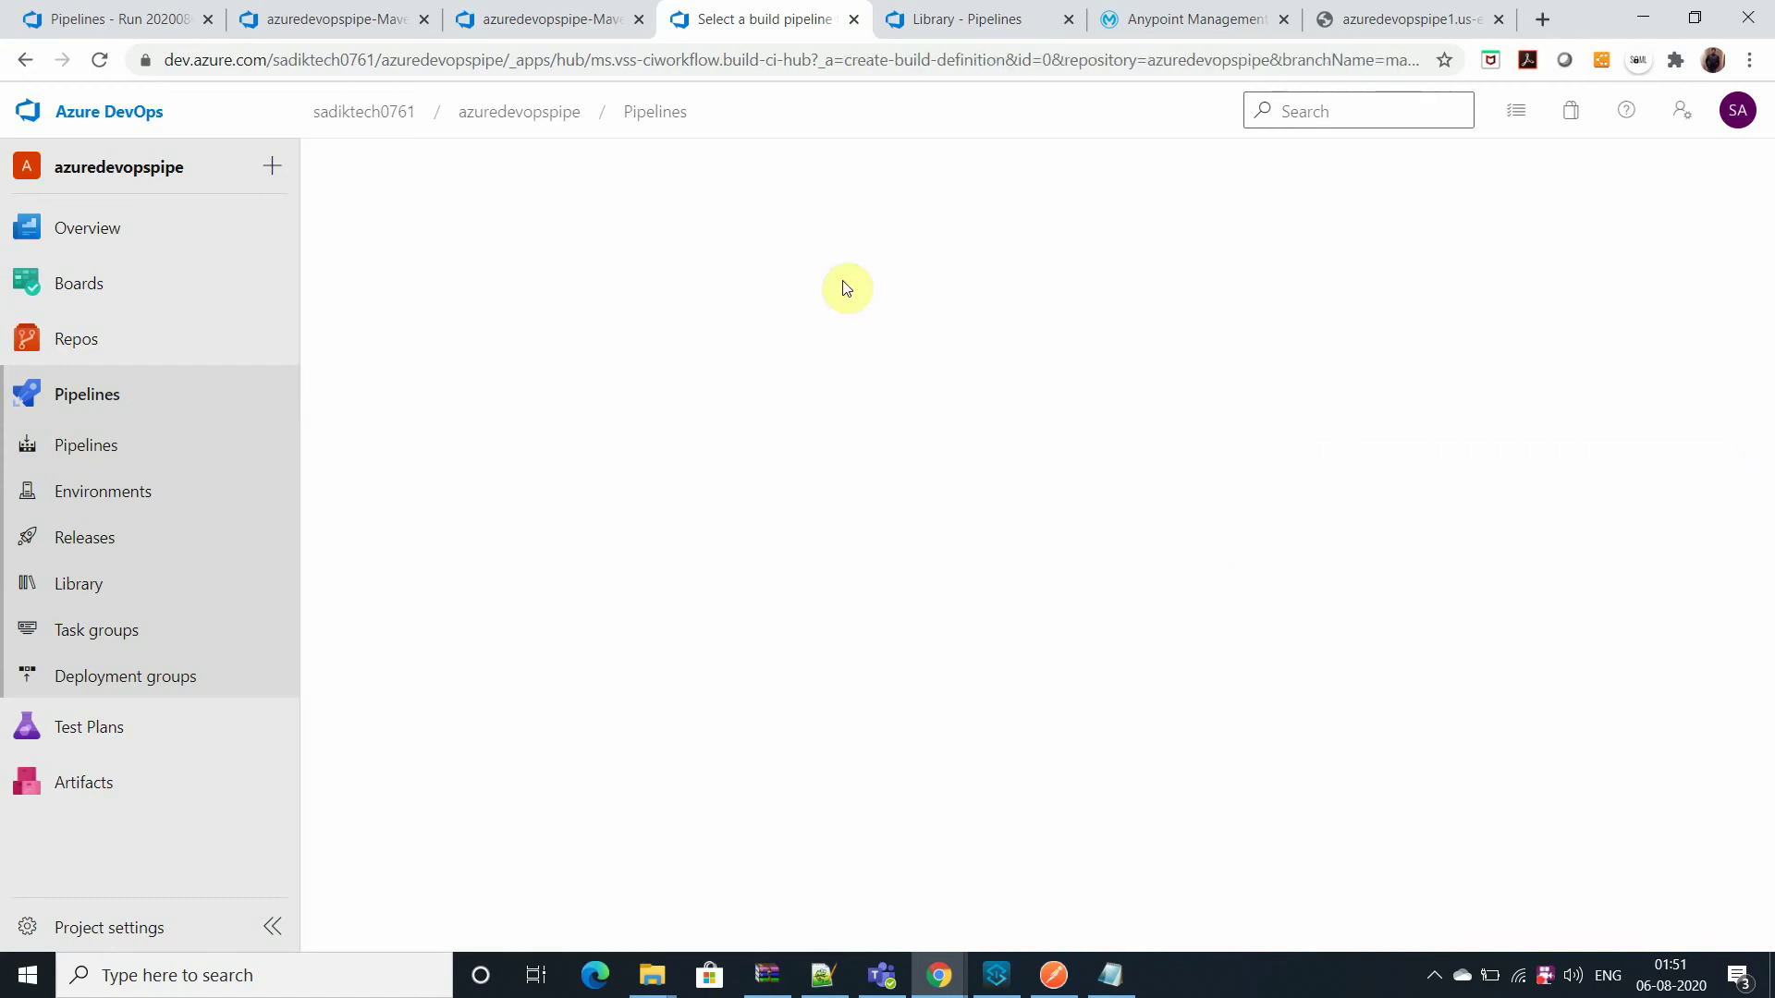
left_click(478, 19)
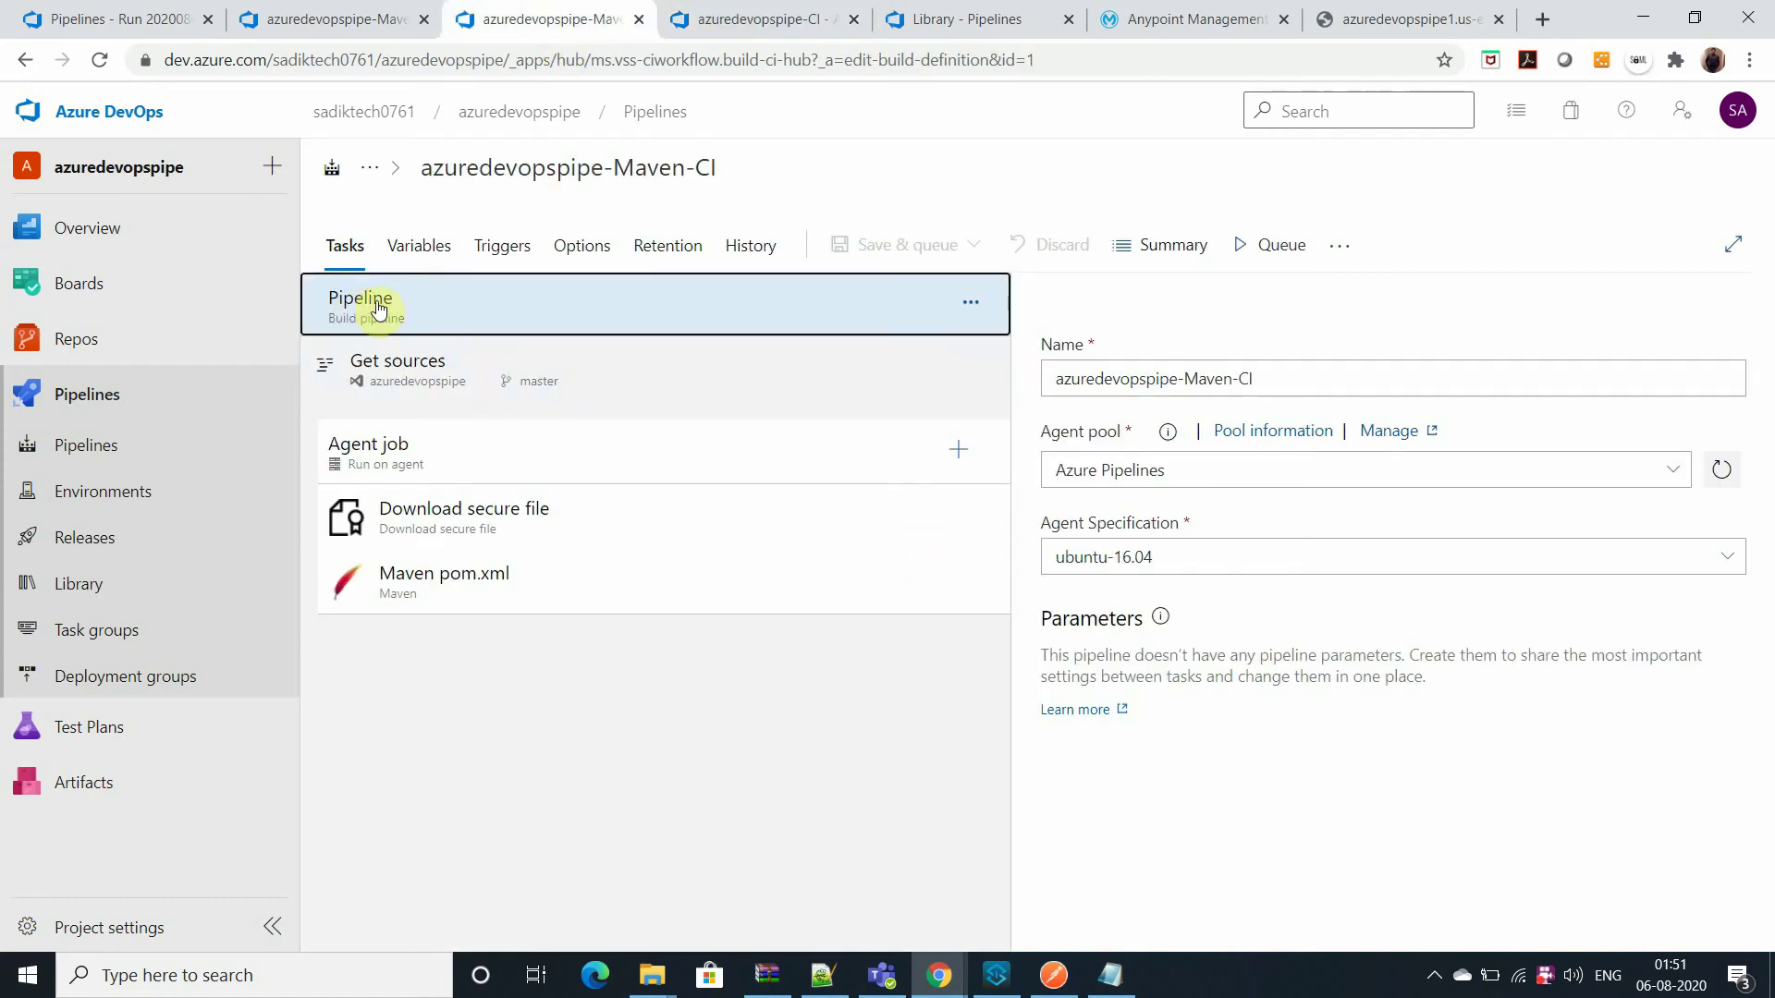
left_click(745, 19)
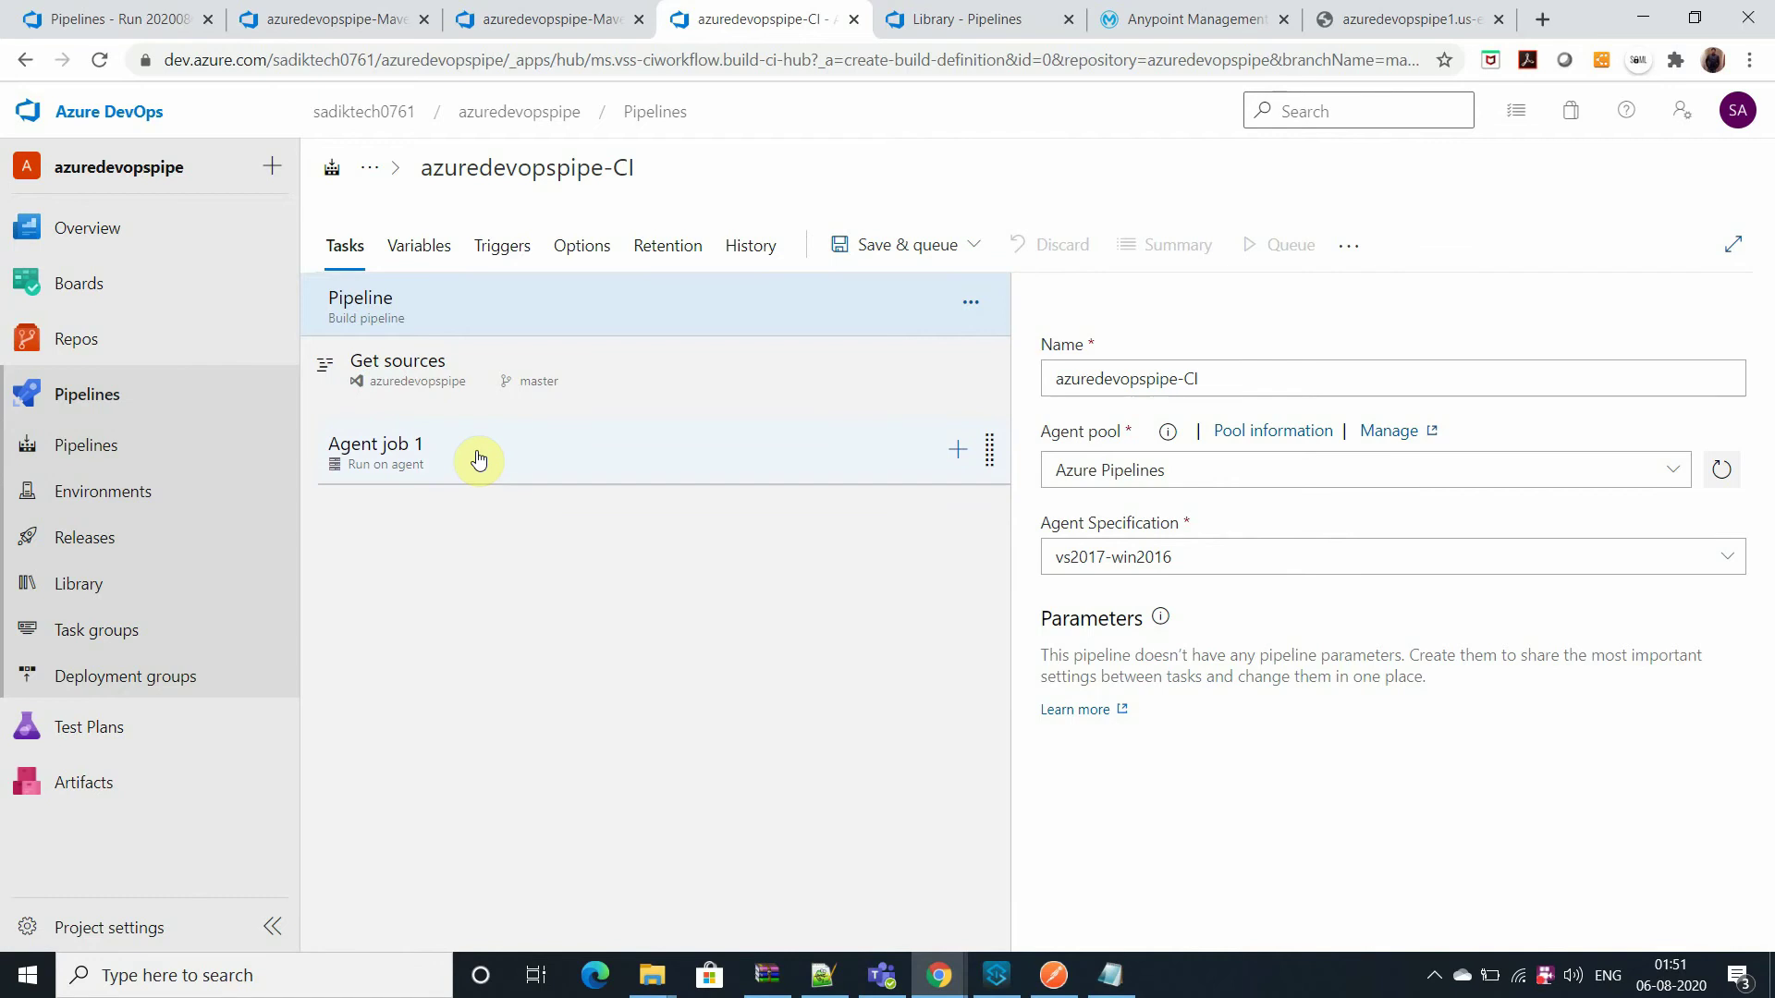
- Search the tasks for "download sec" and add the Download secure file task to Agent job 1
left_click(959, 453)
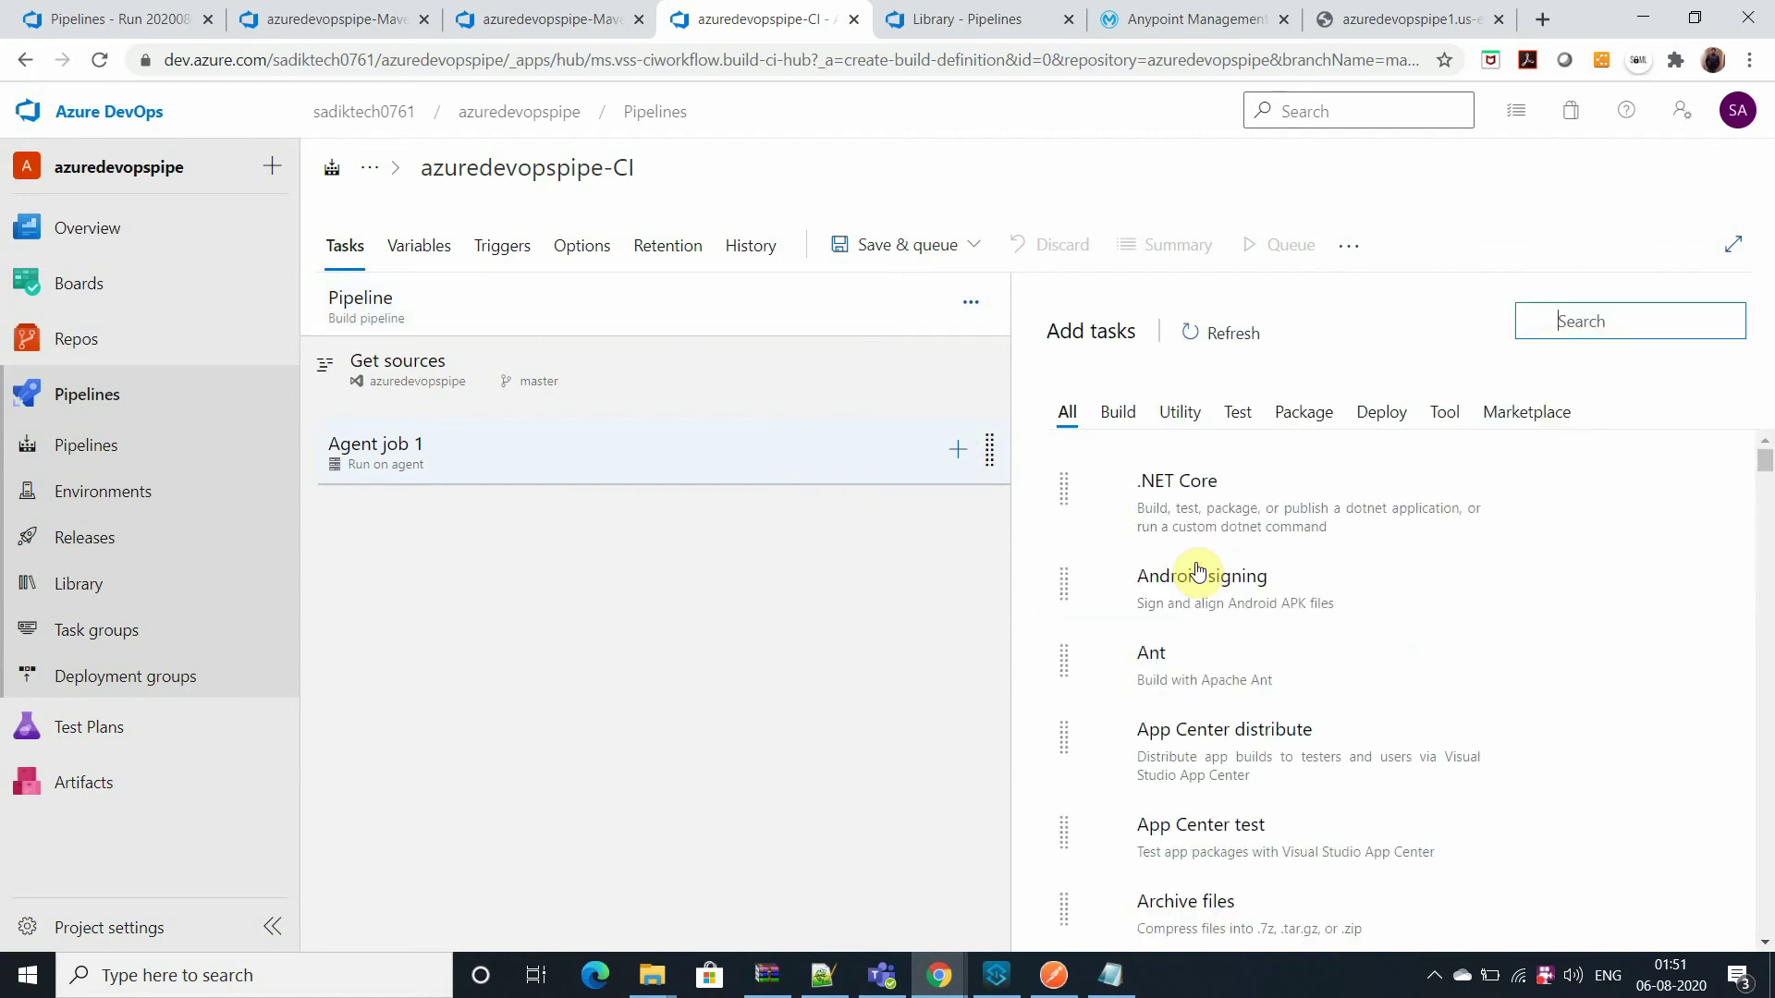
left_click(1639, 325)
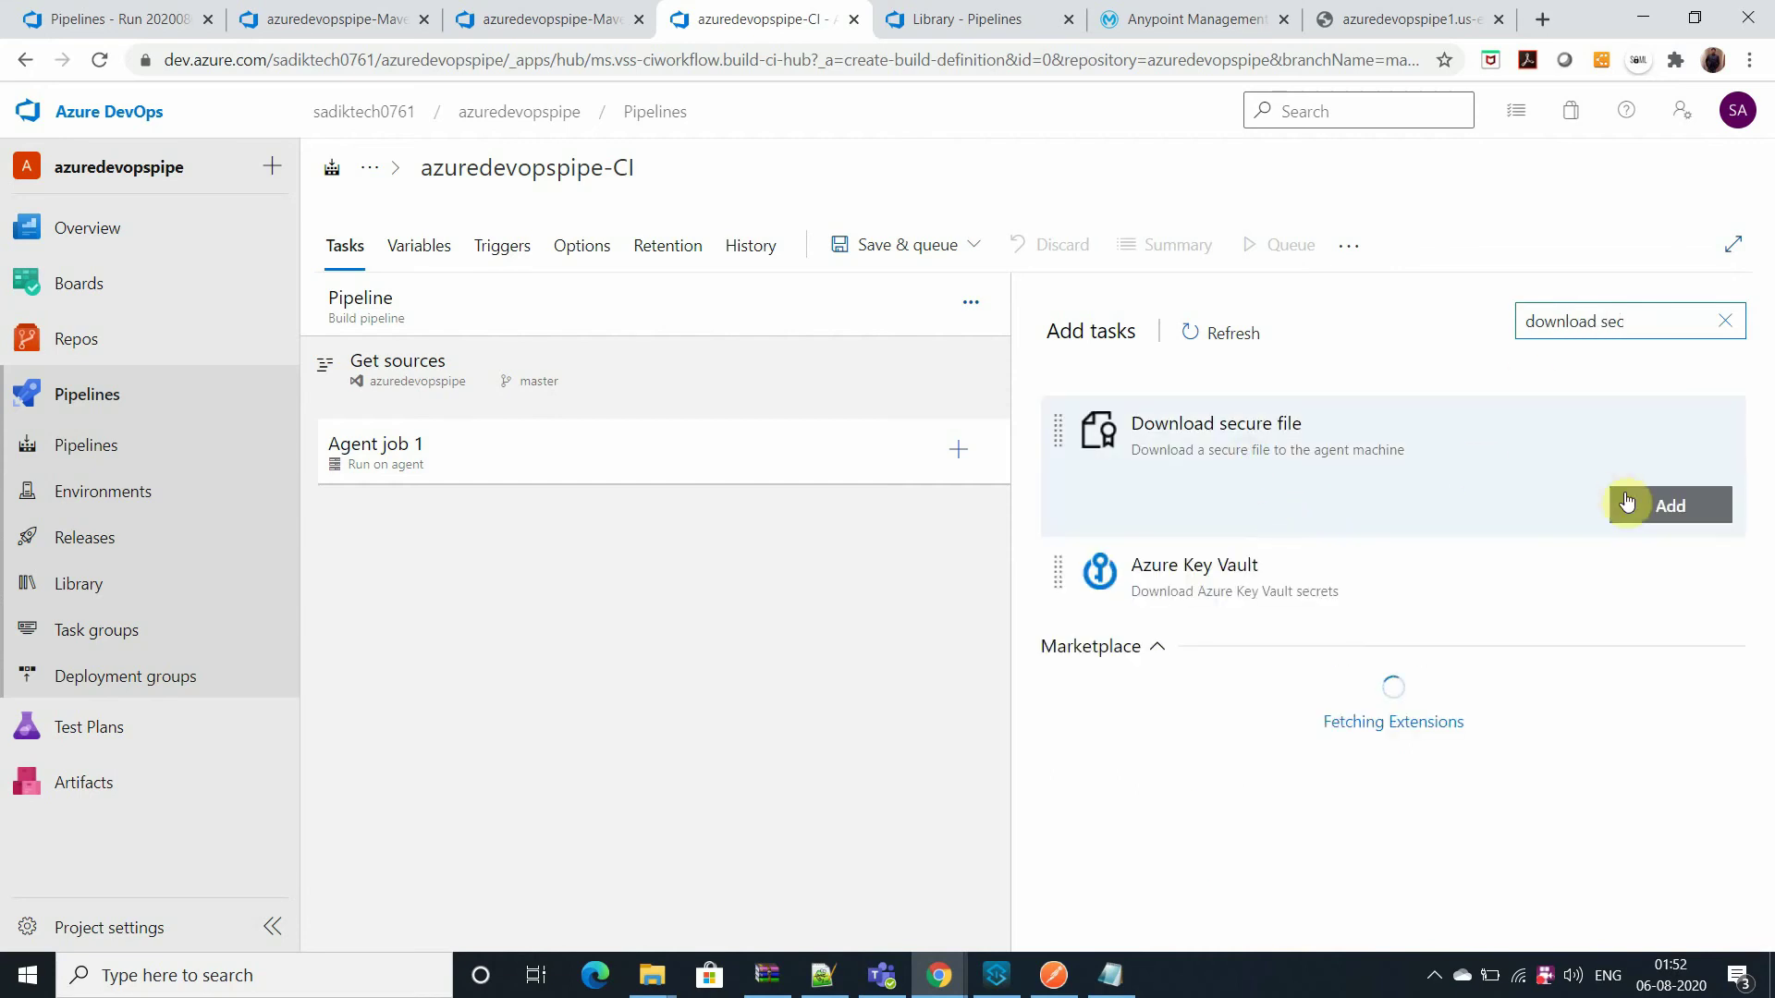
left_click(1204, 486)
left_click_drag(1204, 486, 705, 490)
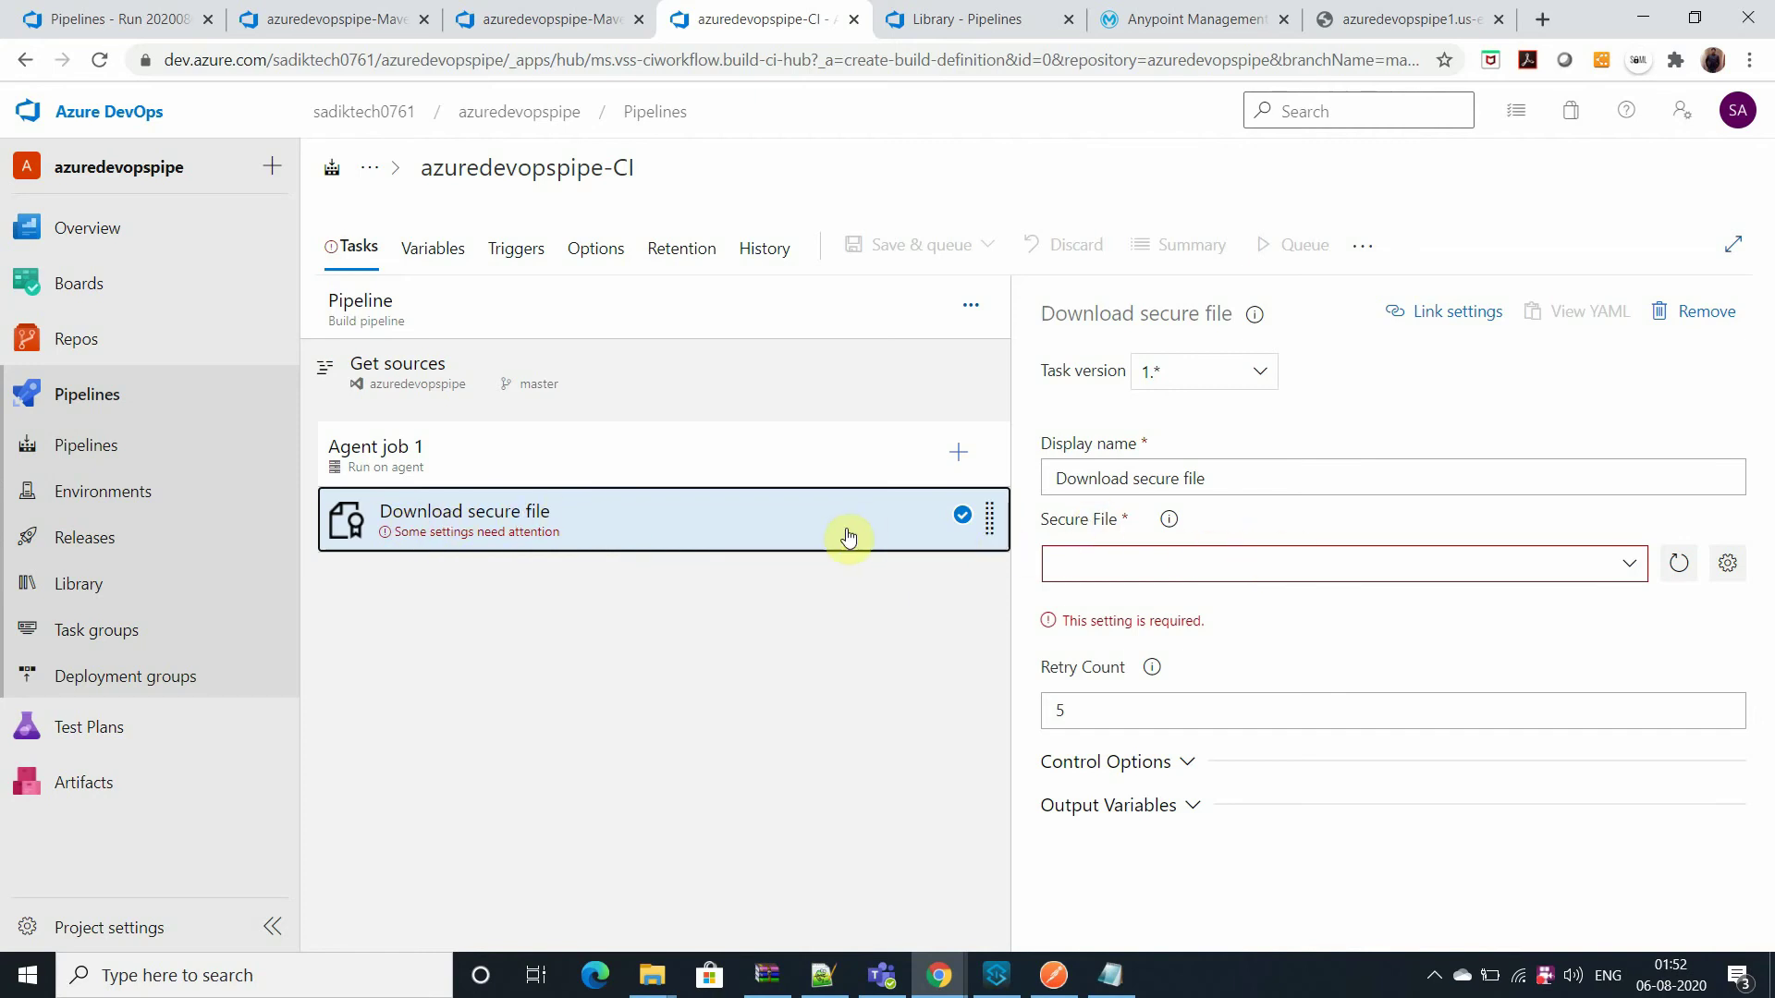
- Look at the Library's secure files and at how a new secure file is uploaded, without uploading one
left_click(90, 585)
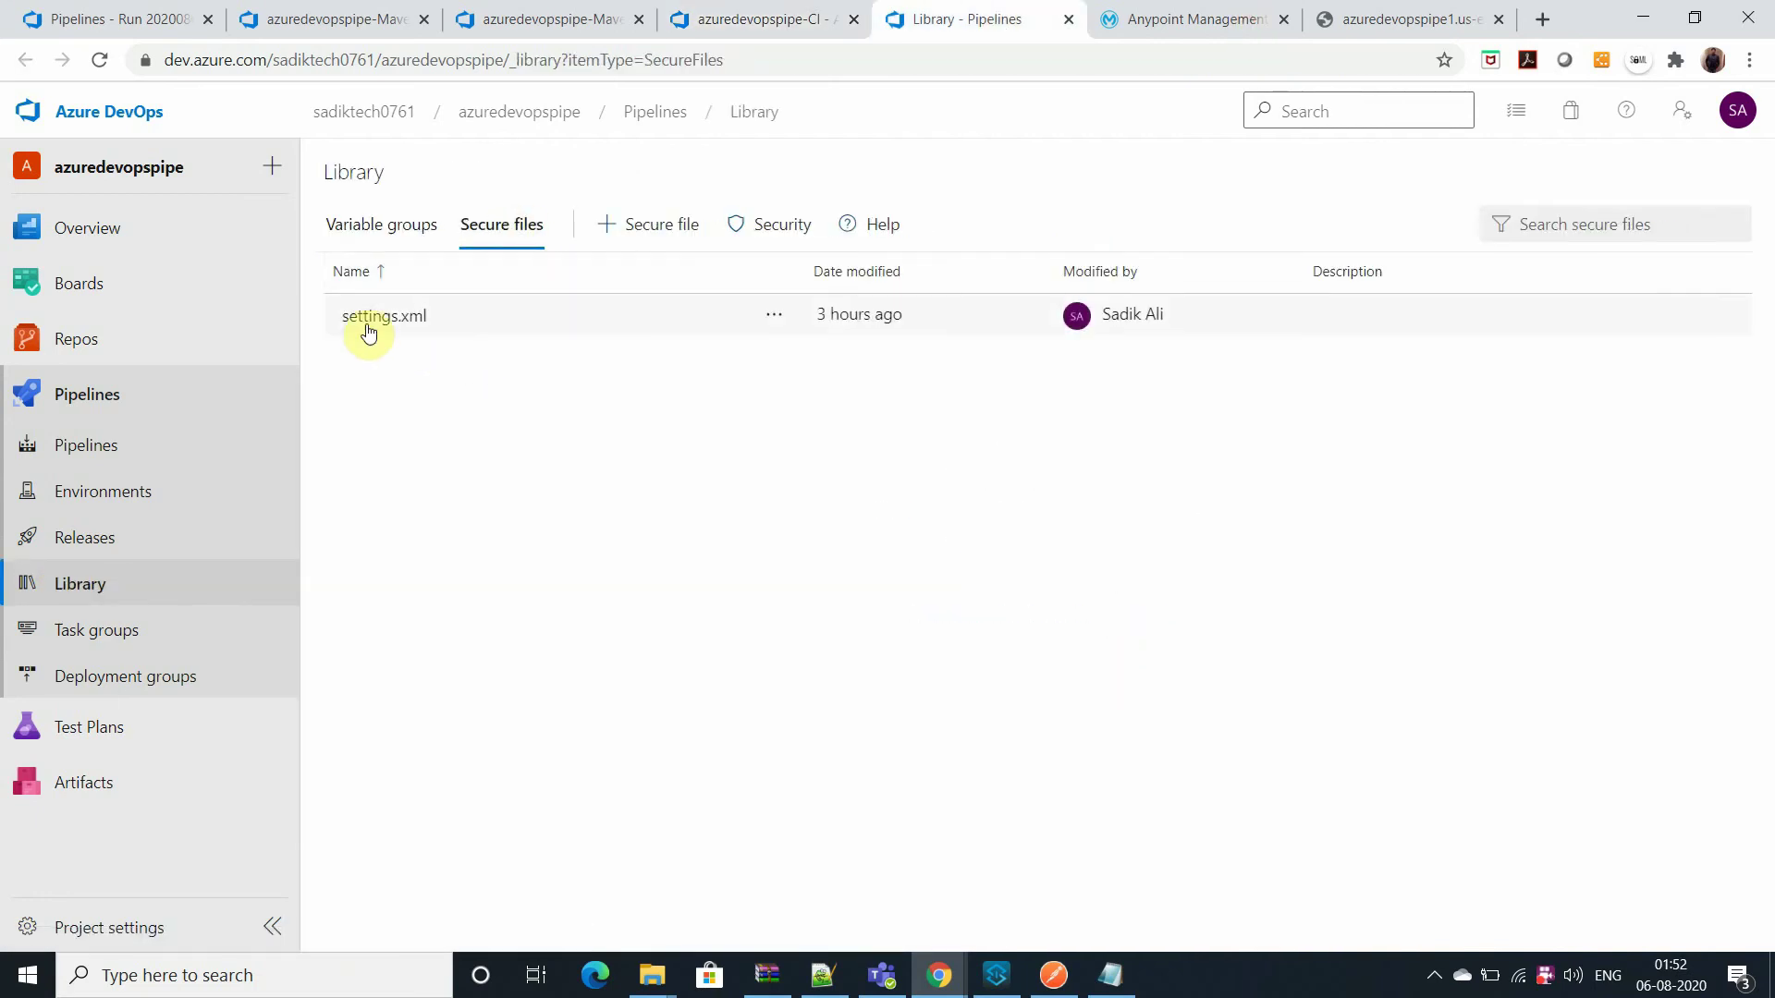
left_click(634, 224)
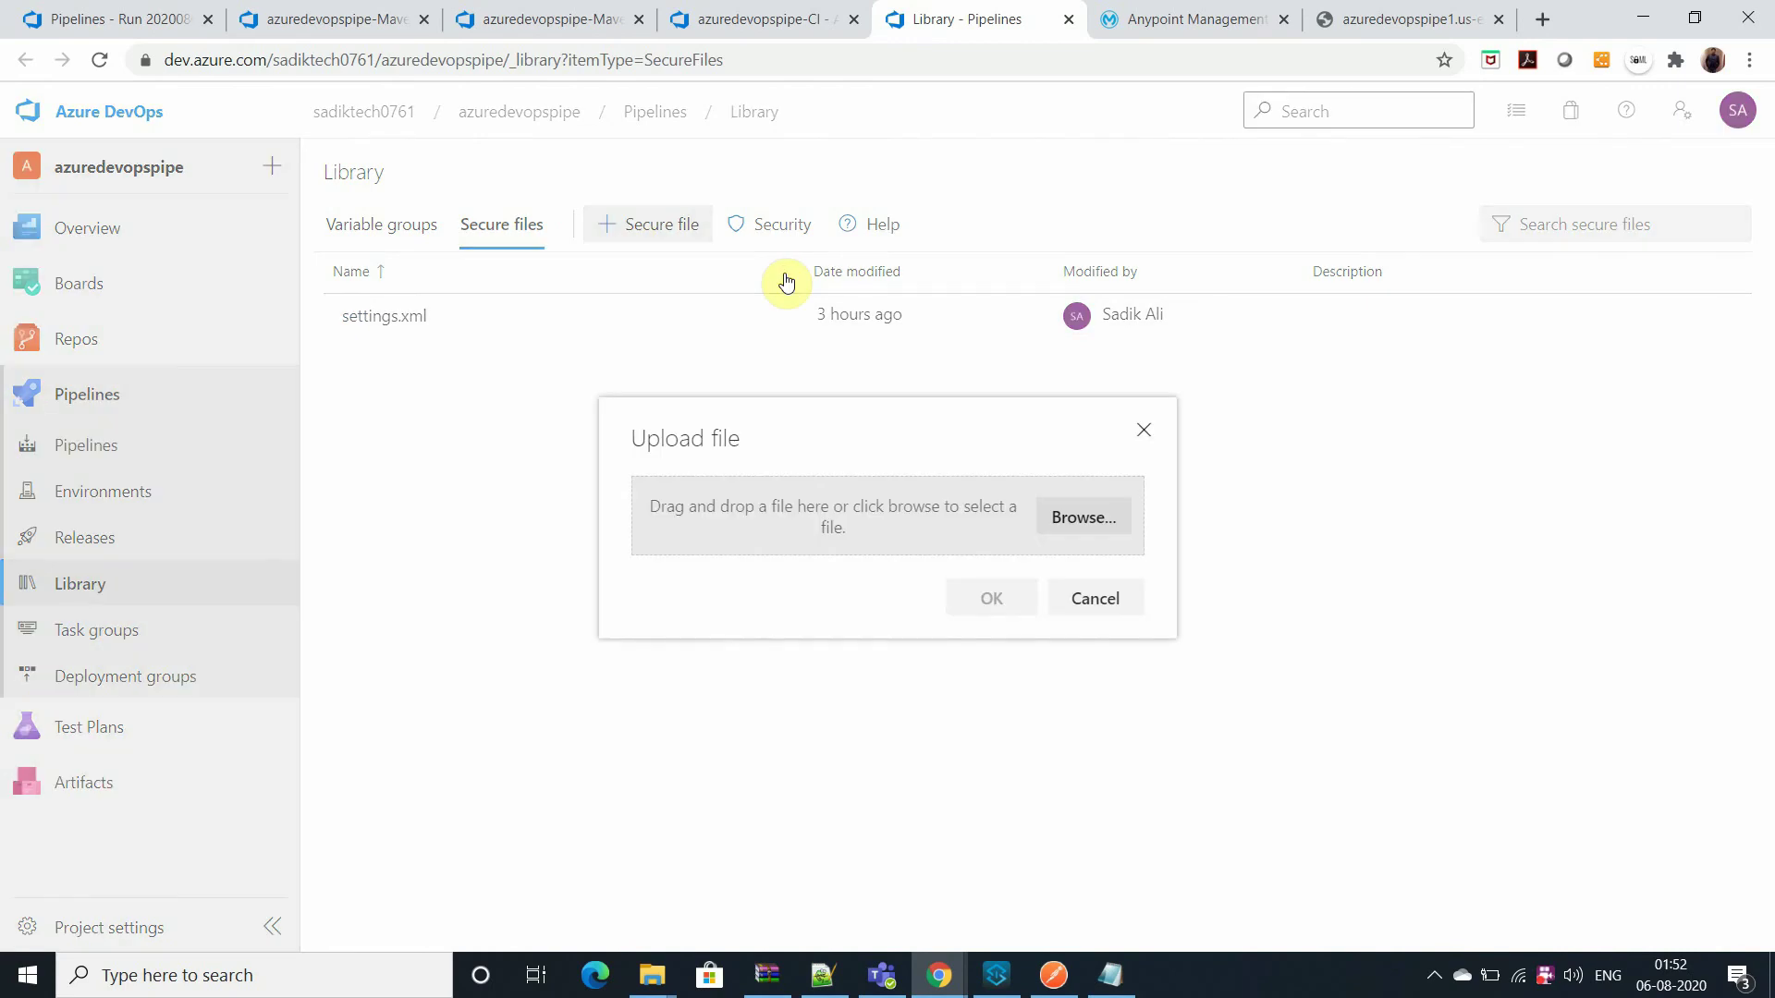
left_click(1084, 517)
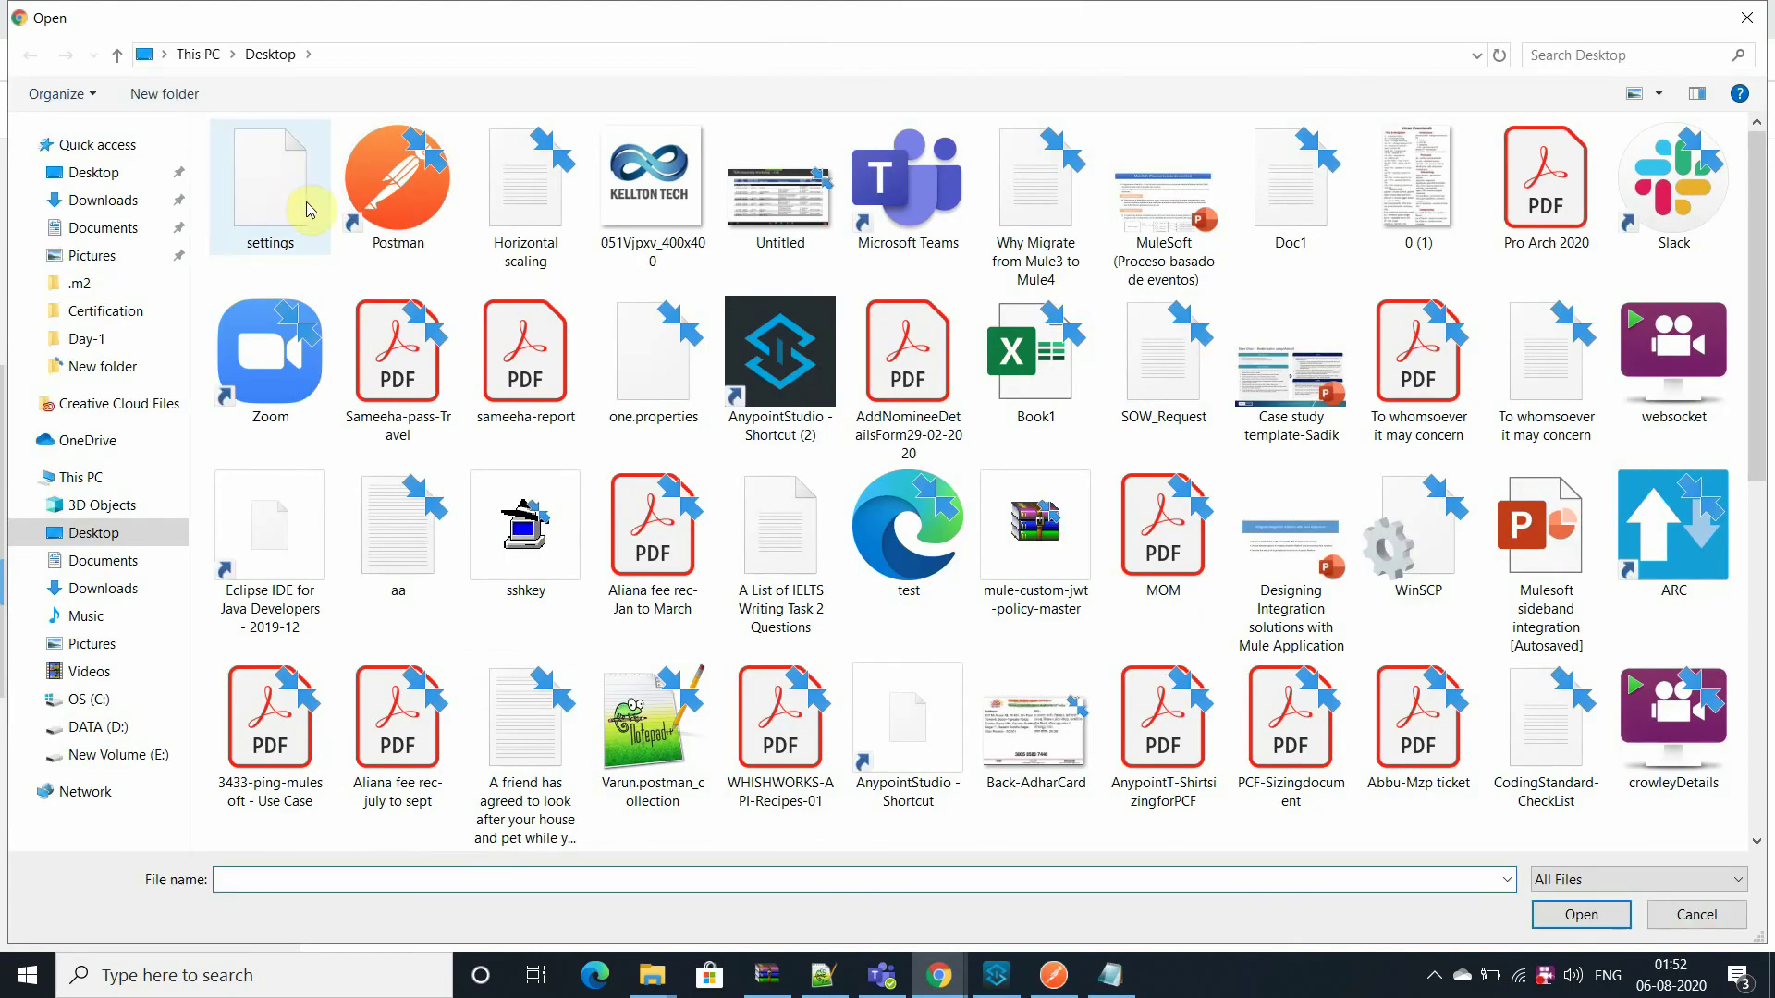
left_click(1747, 18)
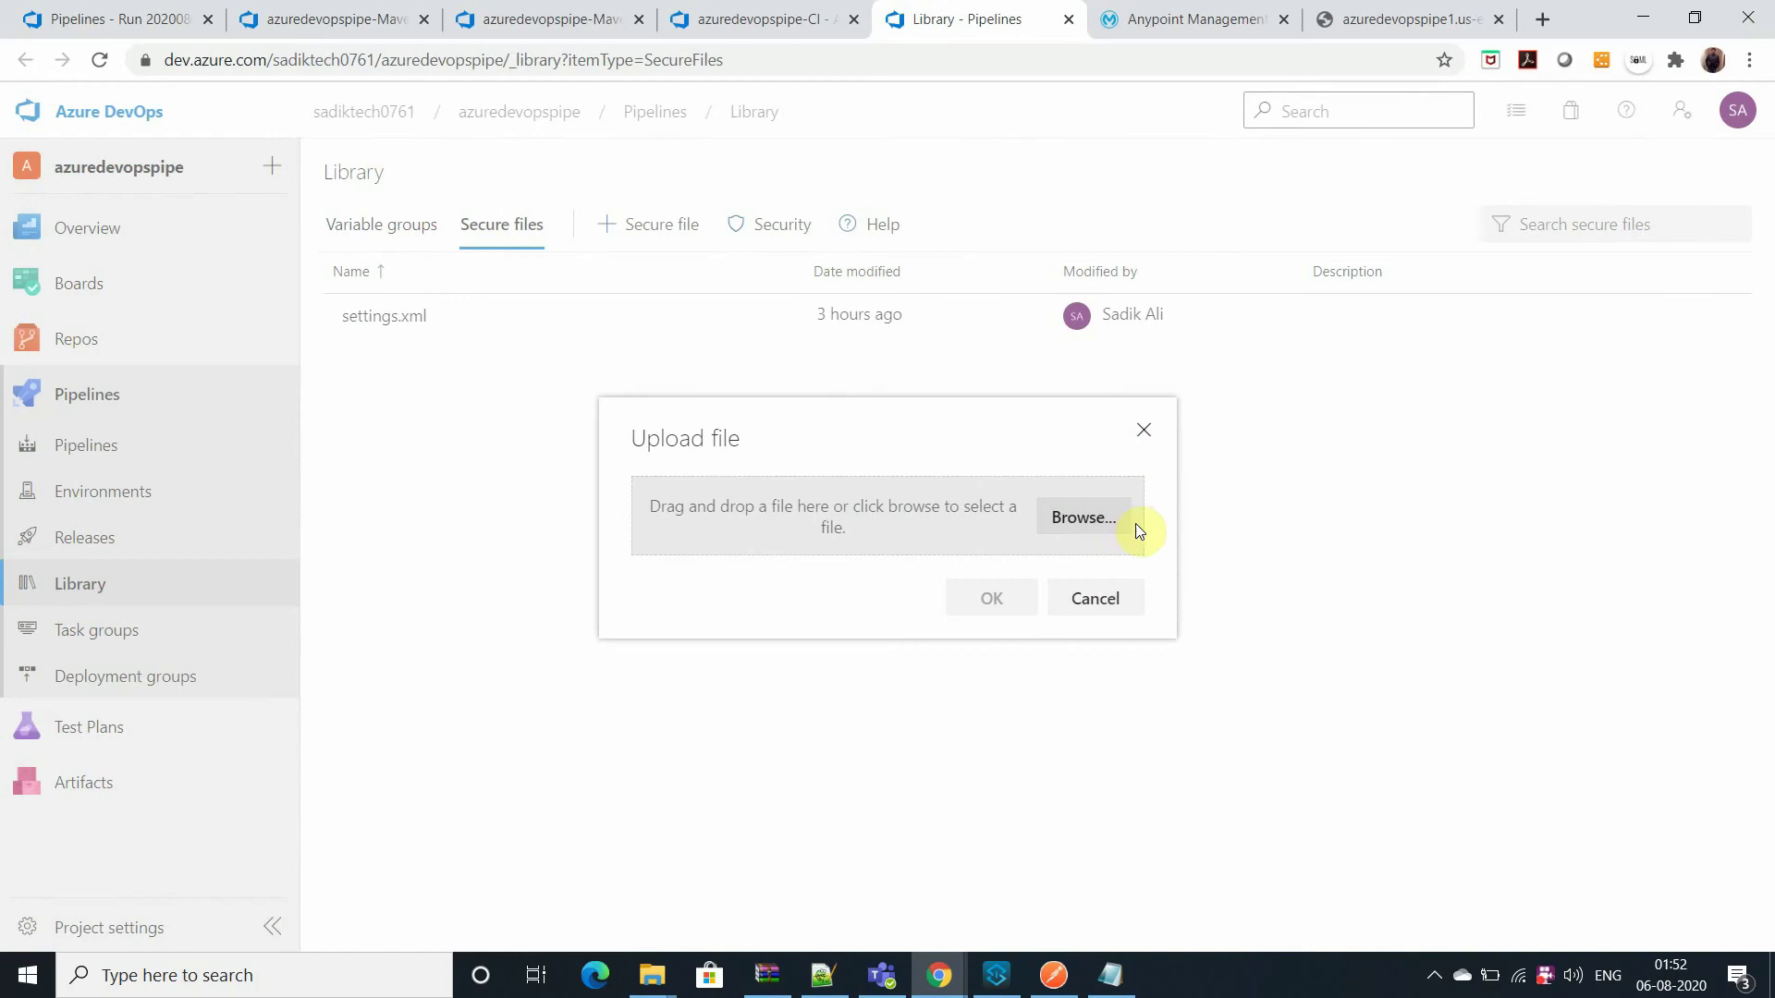
left_click(1375, 752)
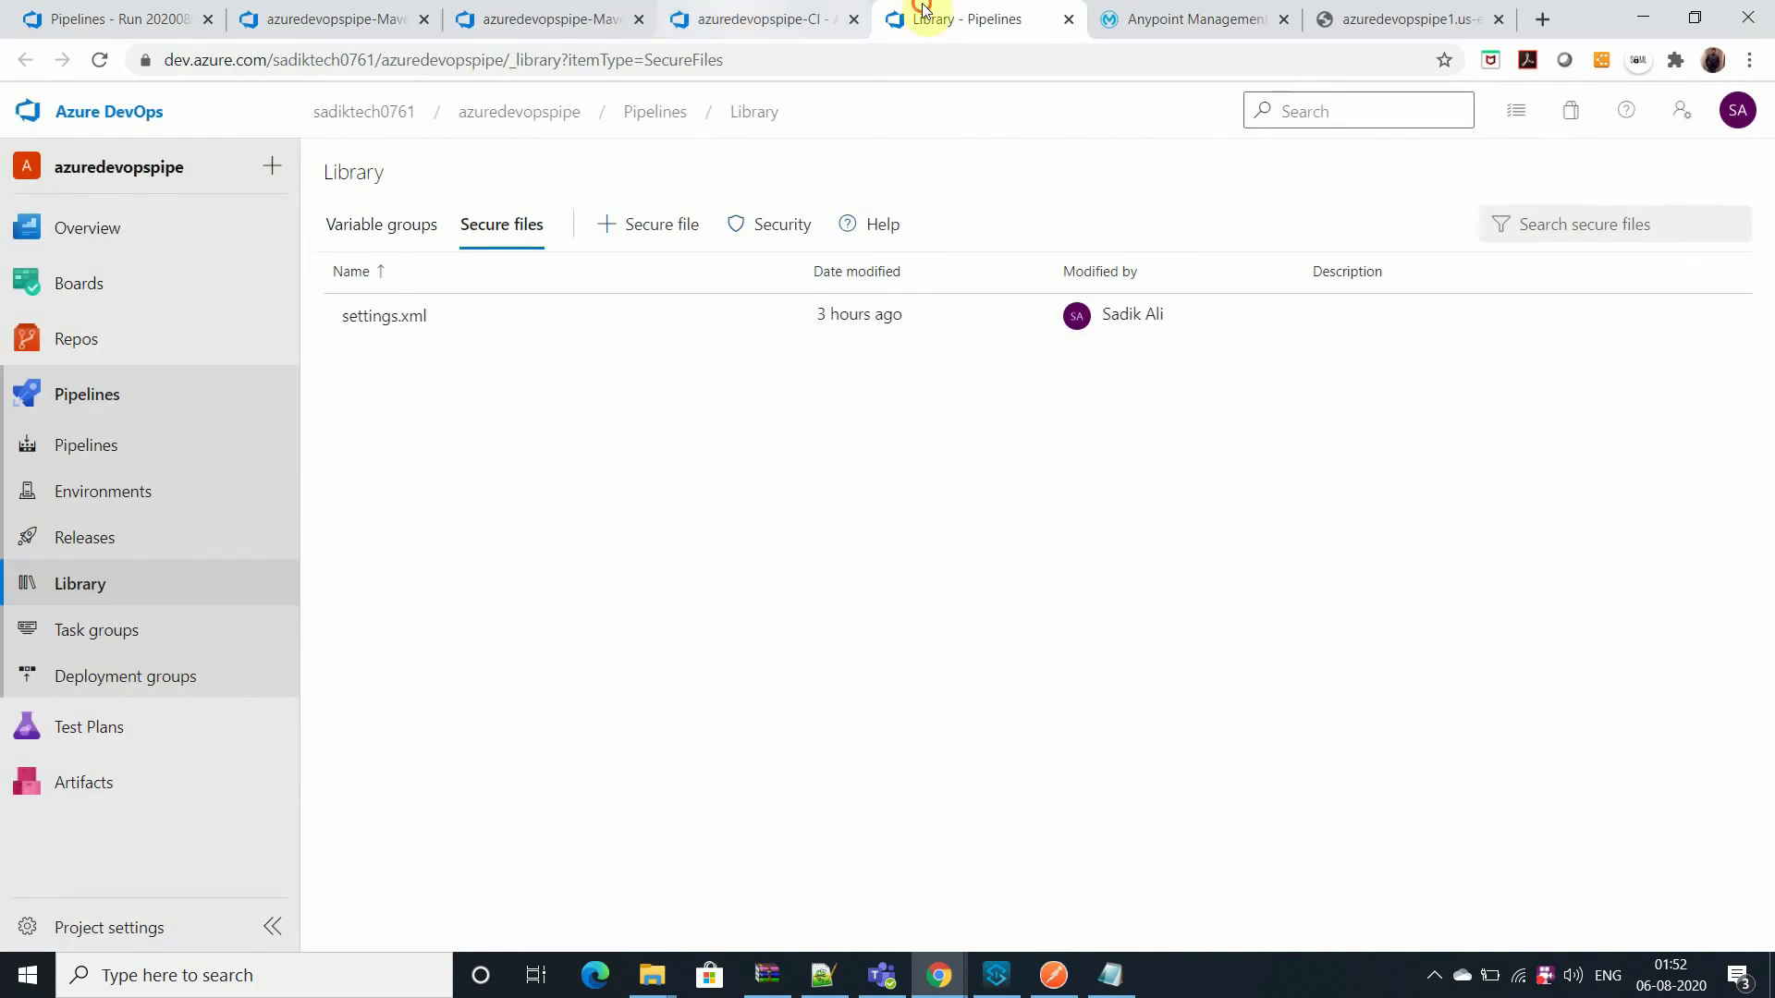
- Refresh the secure file choices and set settings.xml as the secure file of the Download secure file task in azuredevopspipe-CI
left_click(802, 16)
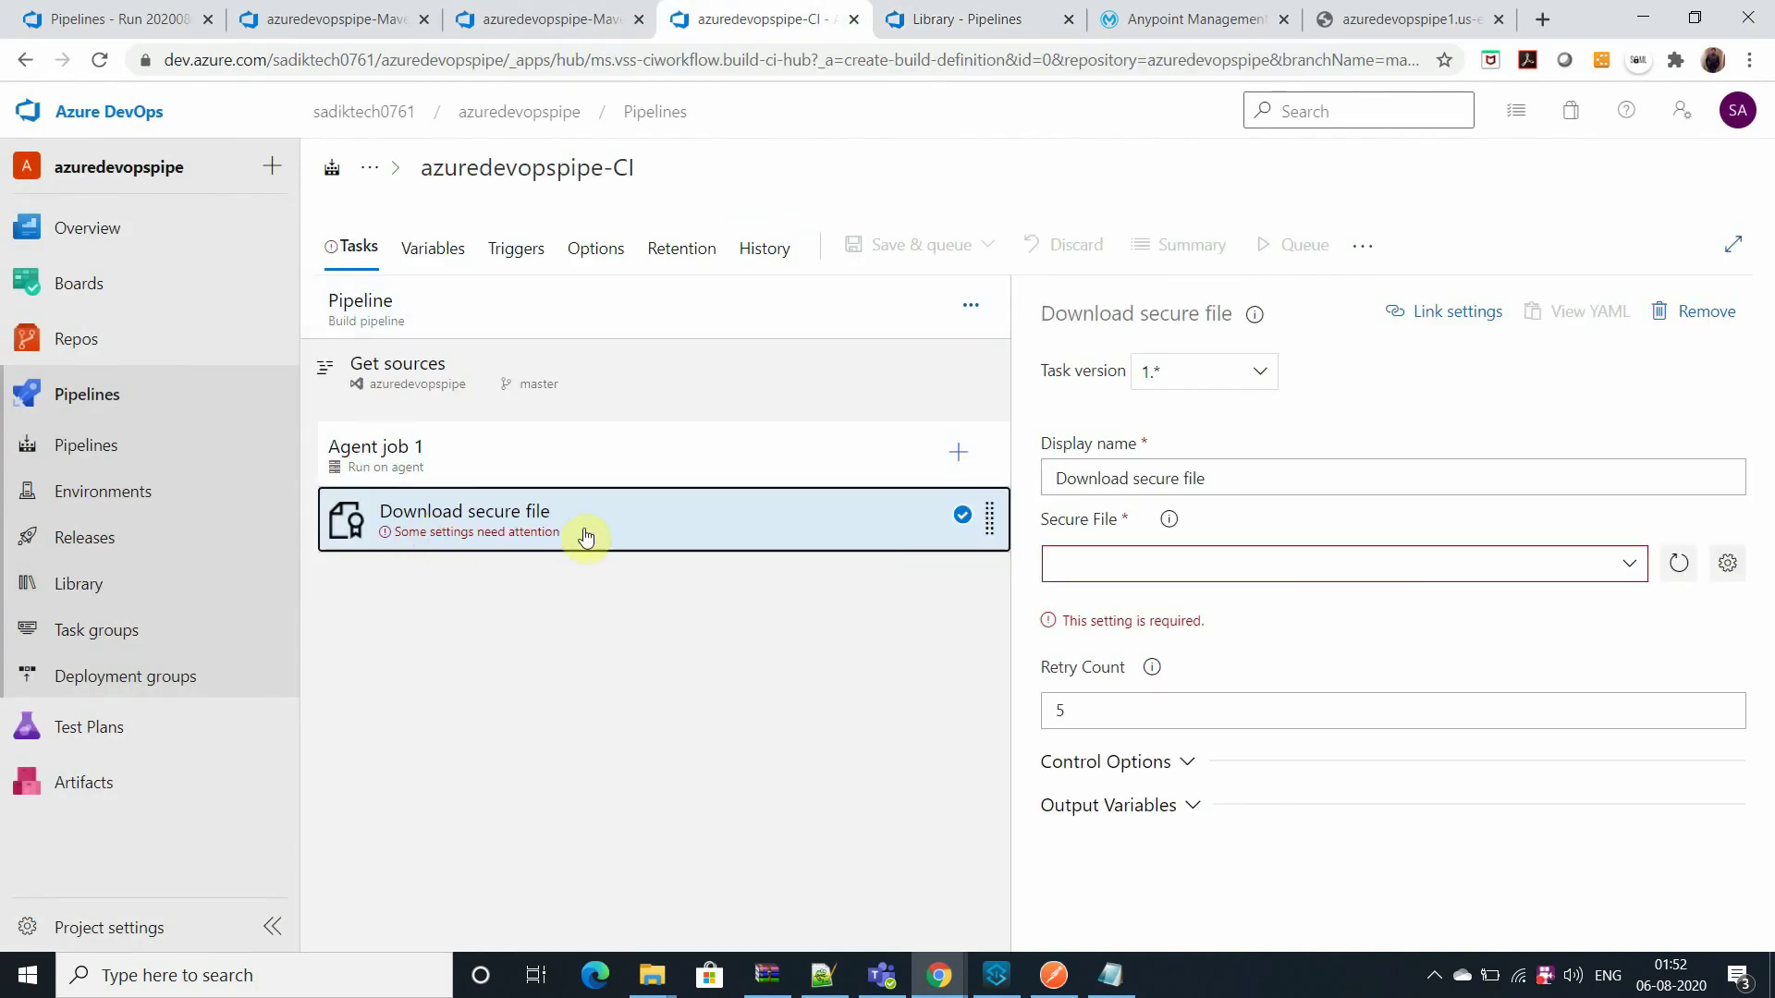
left_click(1679, 563)
left_click(1613, 566)
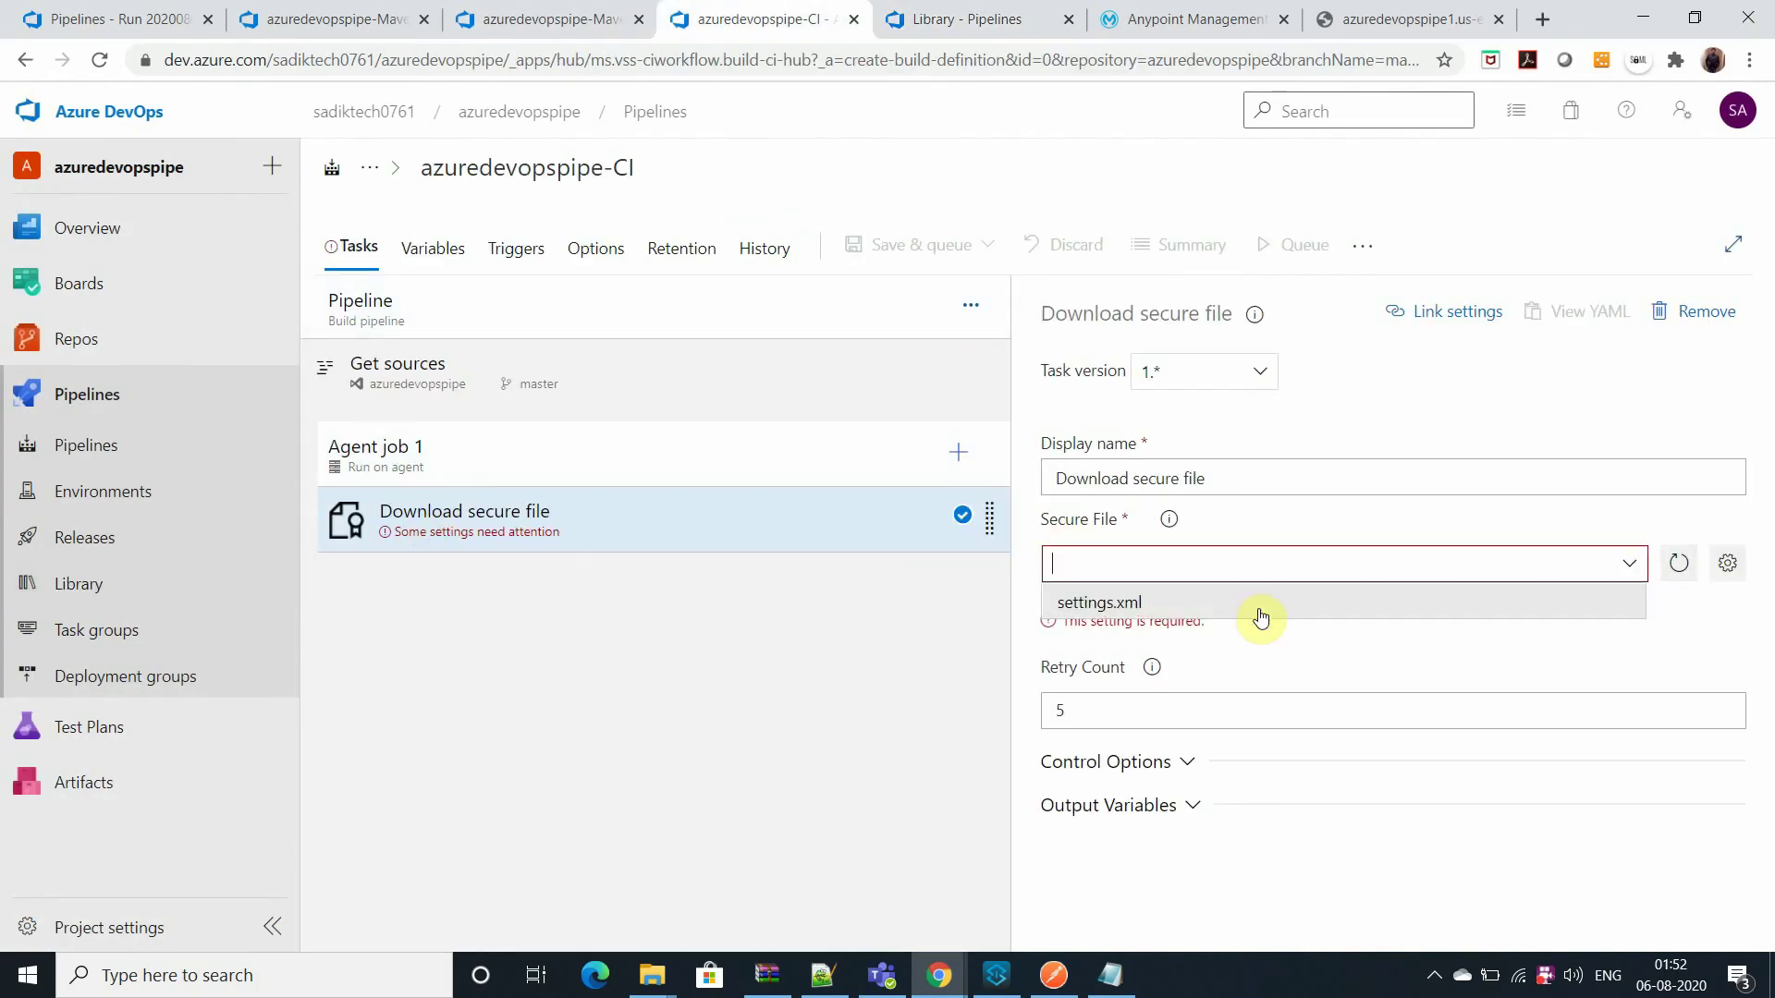
left_click(1123, 603)
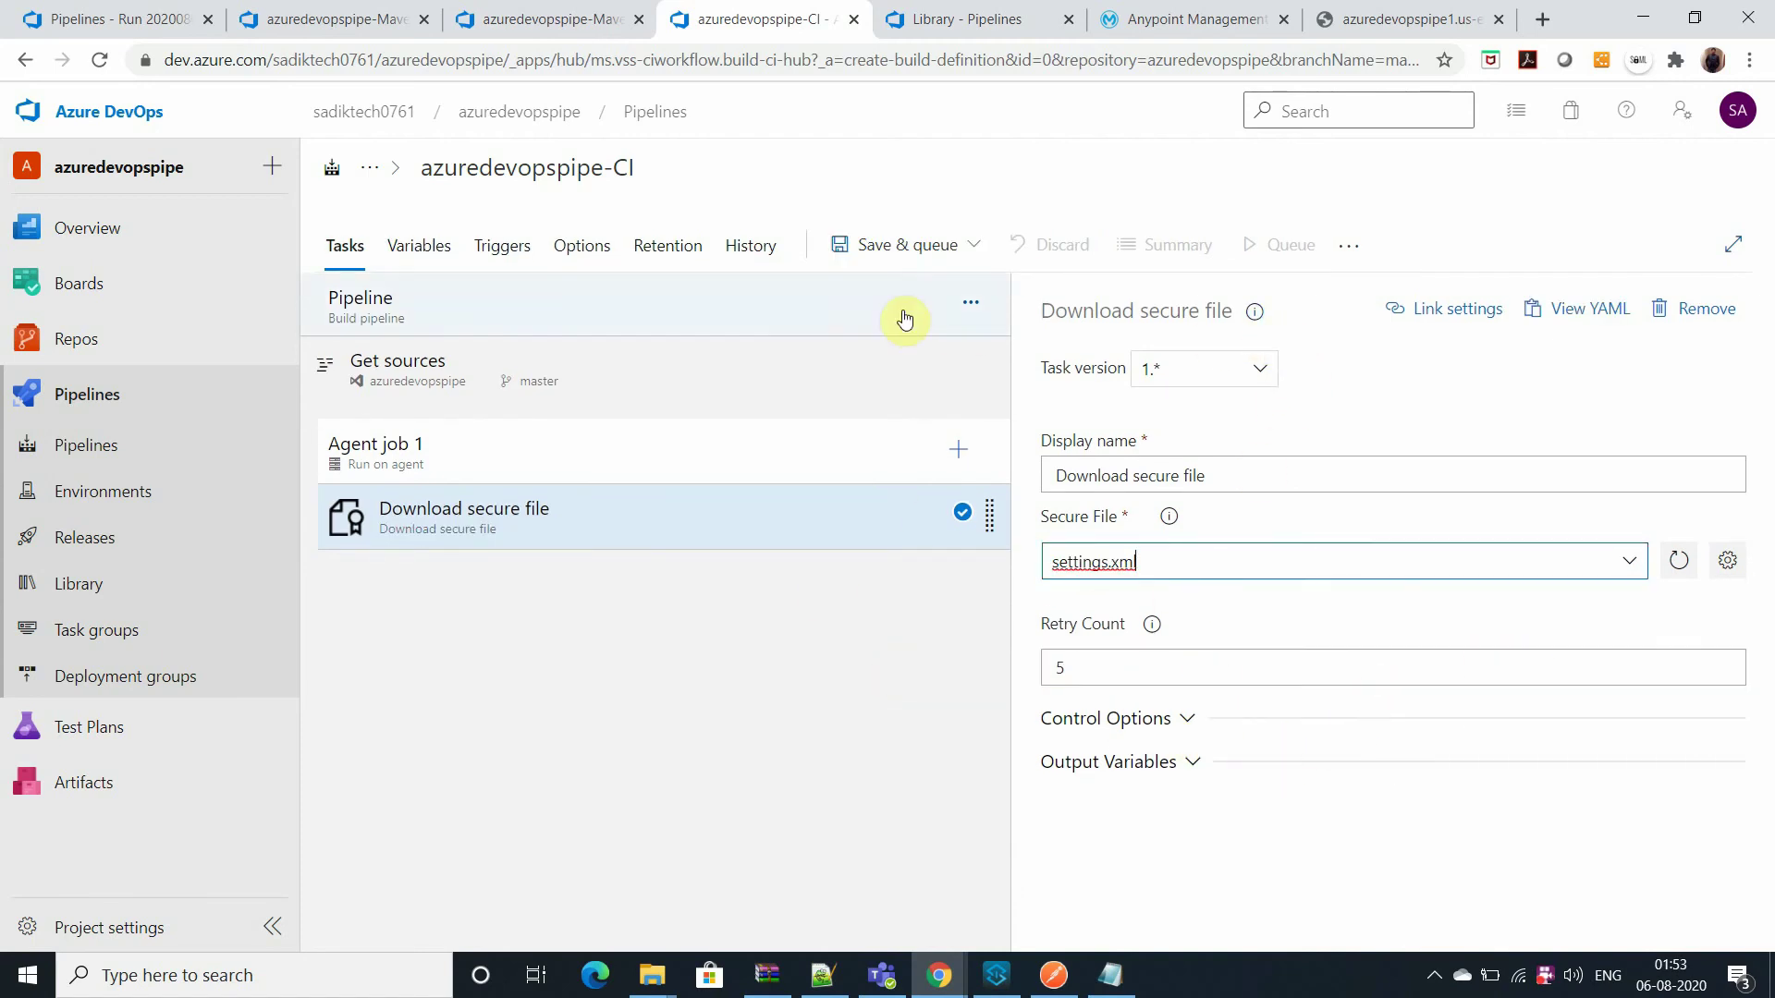
- Set the reference name for the Download secure file task's output variables to the account owner's first name
left_click(1208, 755)
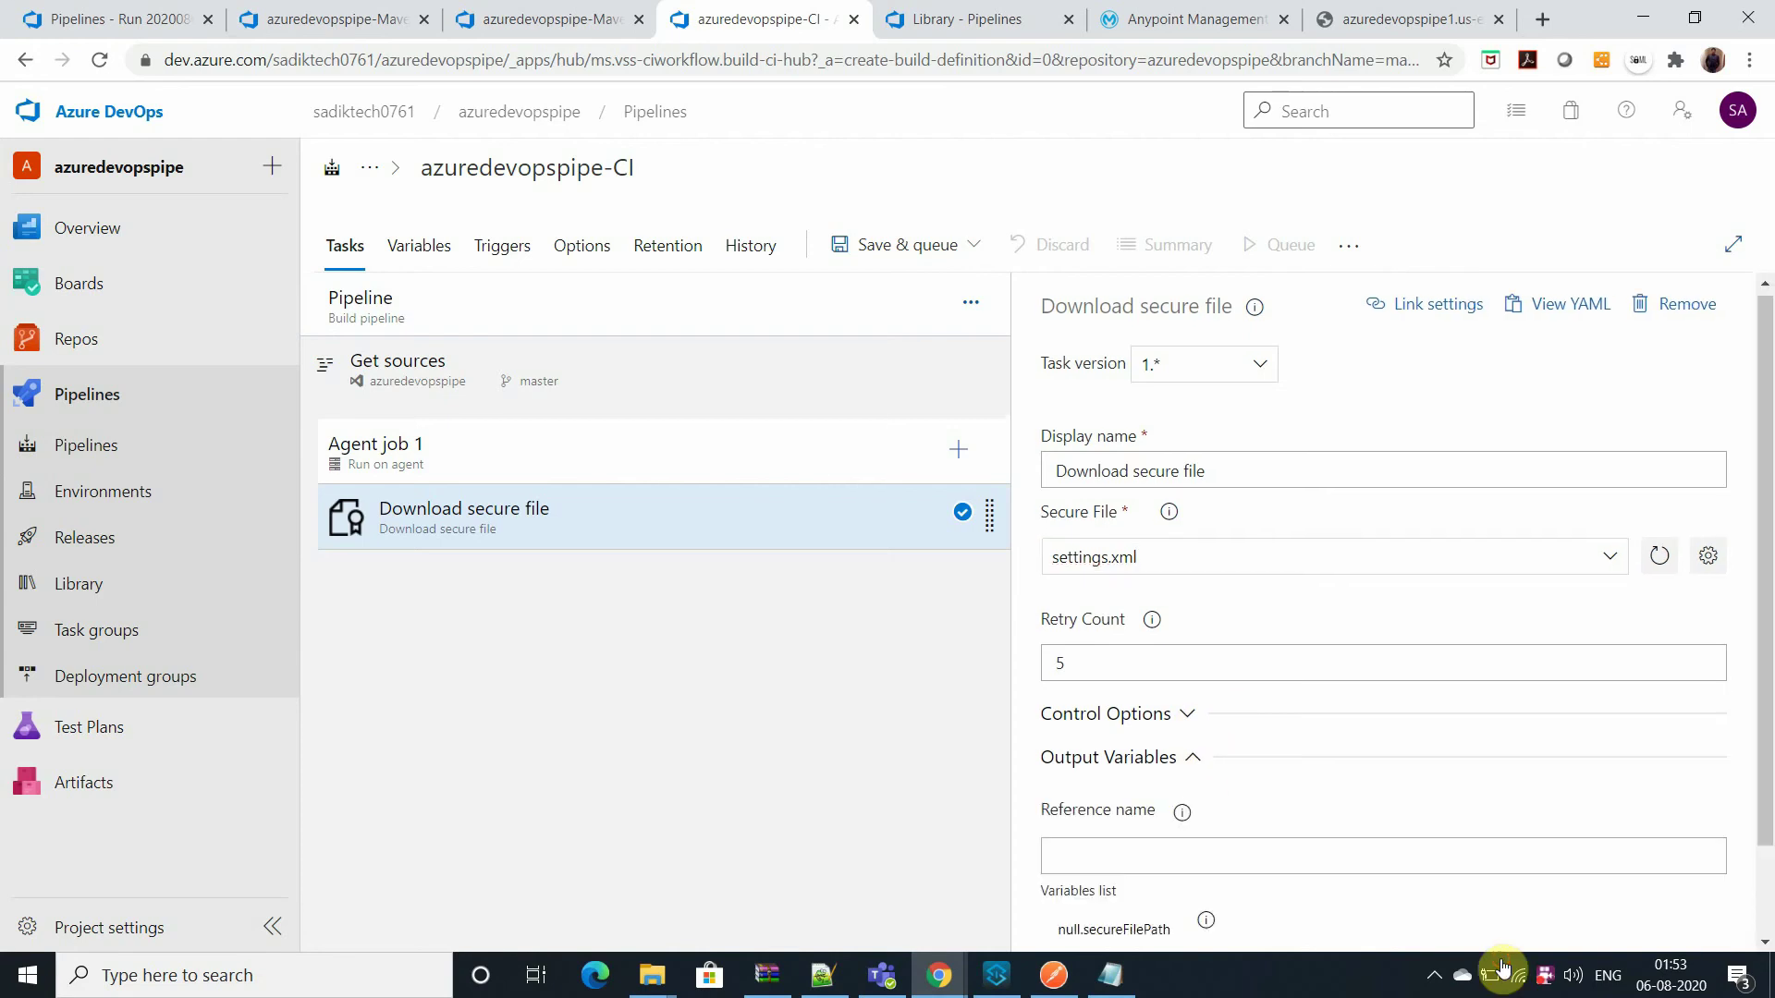
scroll(1202, 786, "down", 2)
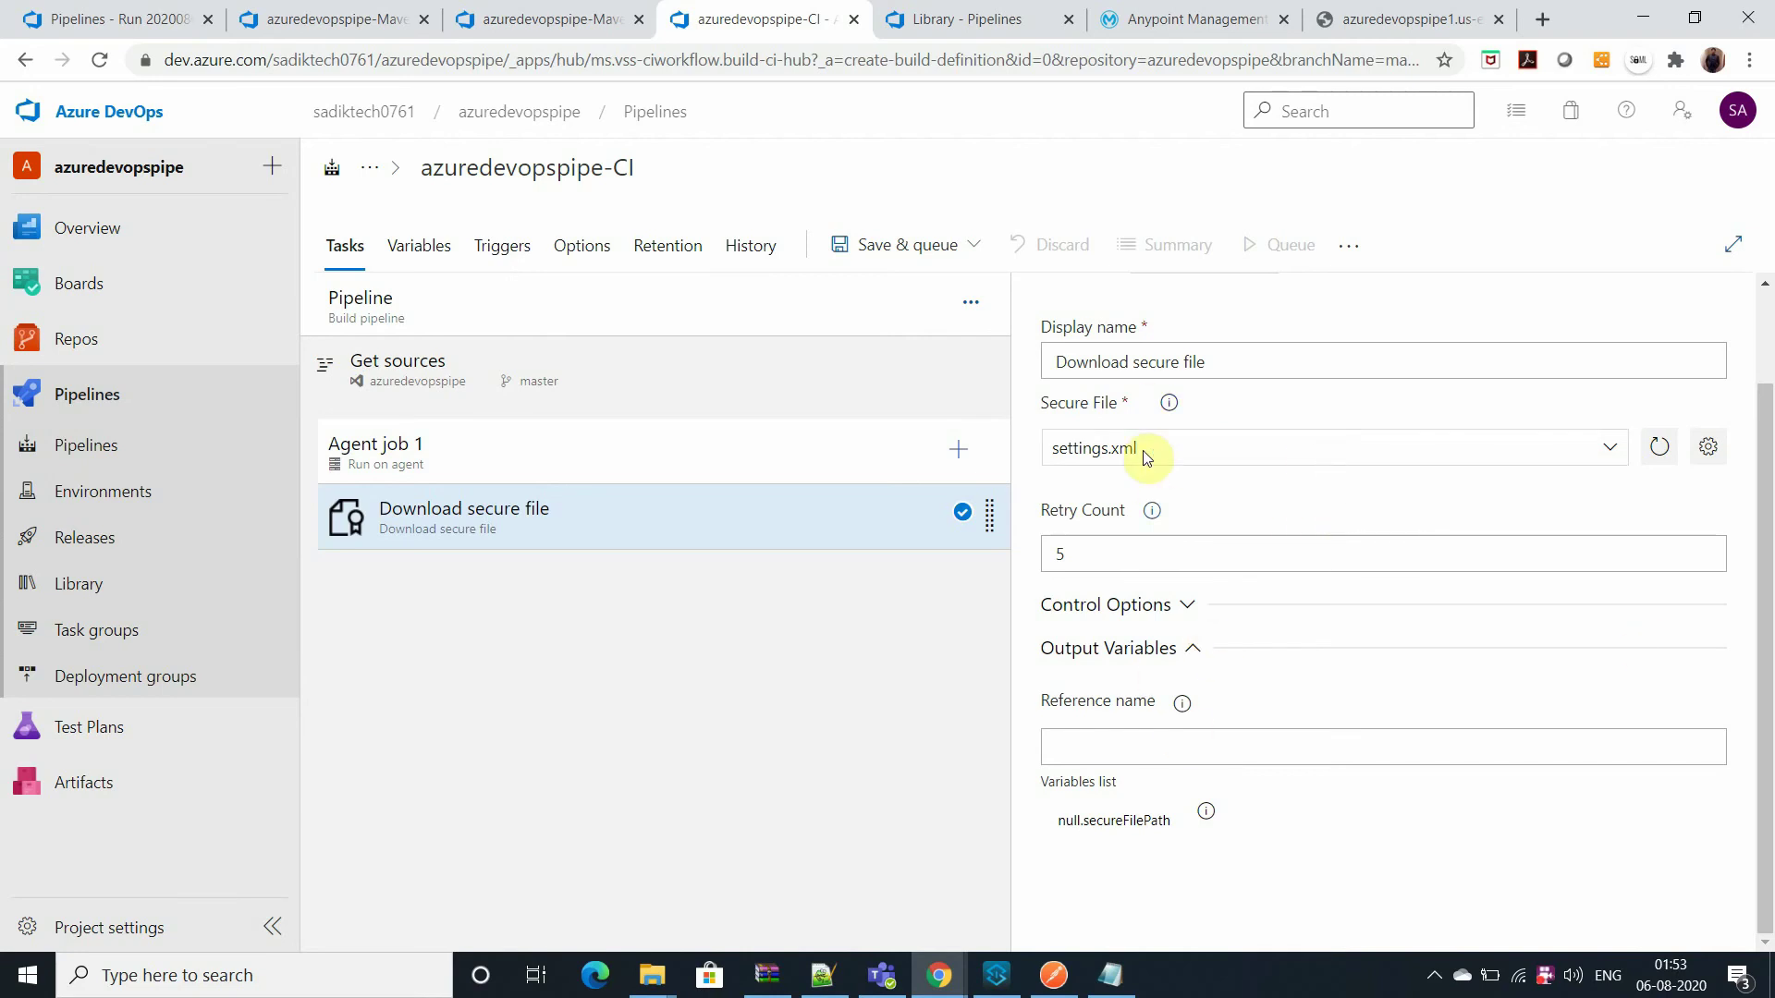
left_click(1119, 747)
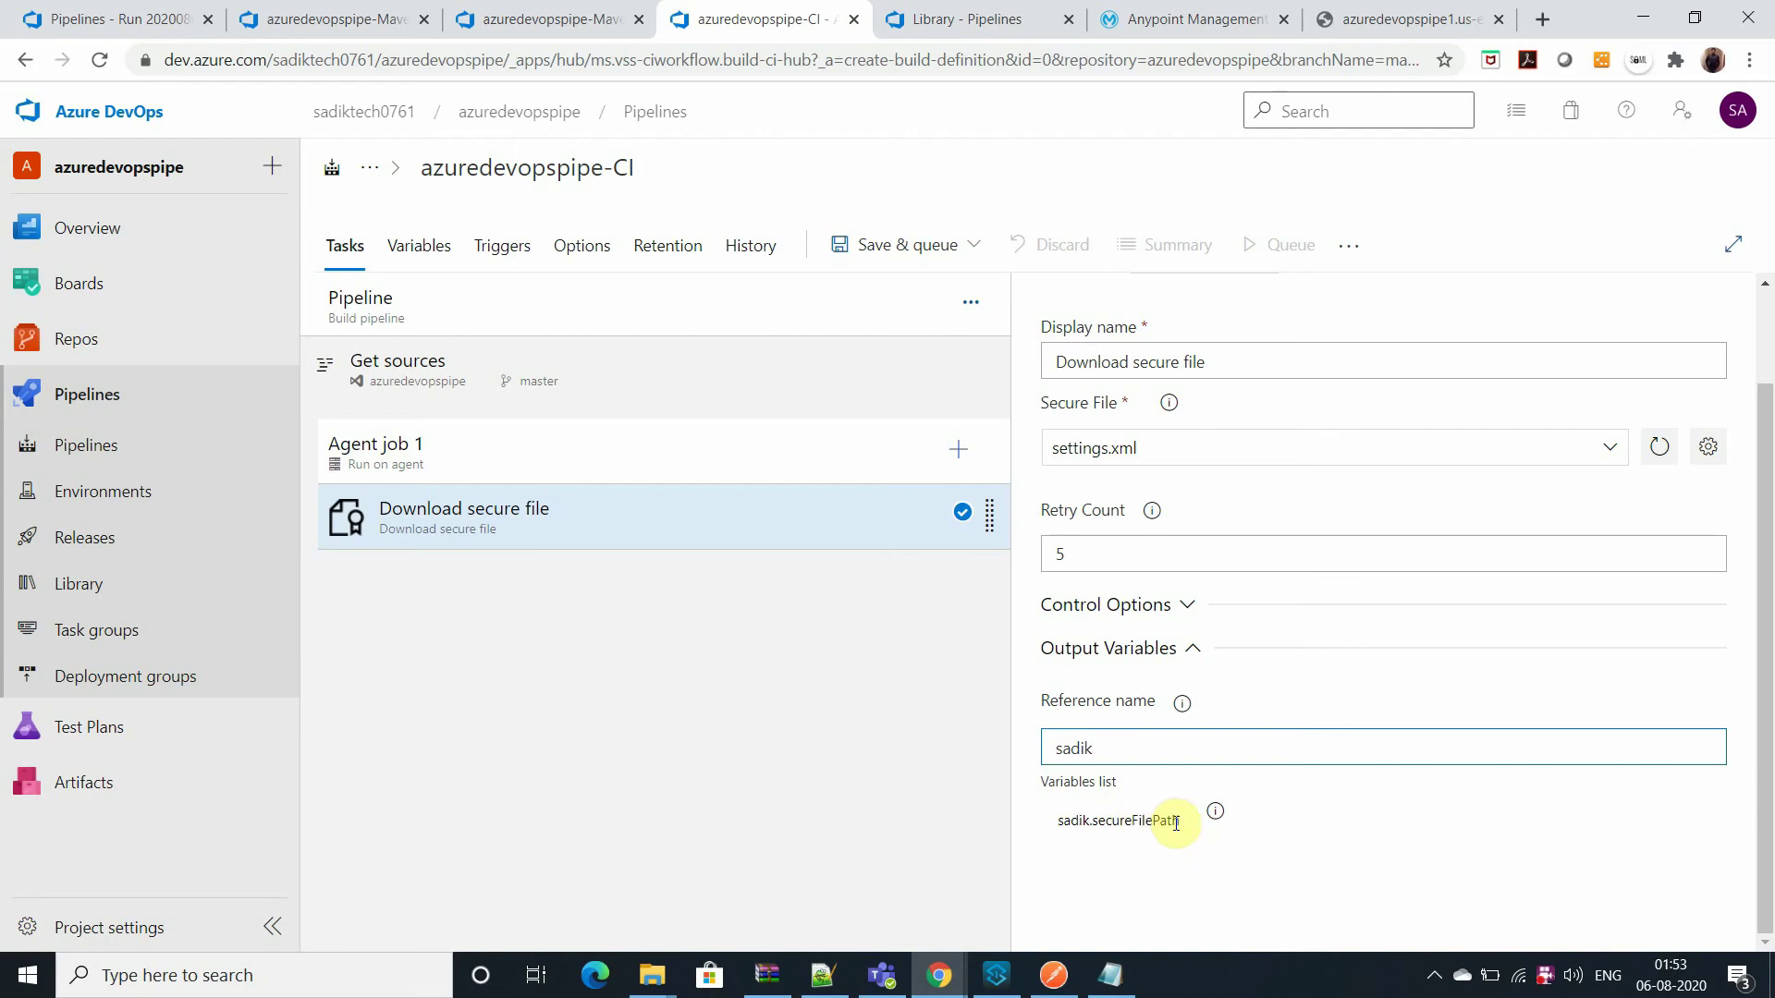
- Examine how the secureFilePath output variable is named in the variables list
left_click_drag(1181, 820, 1063, 821)
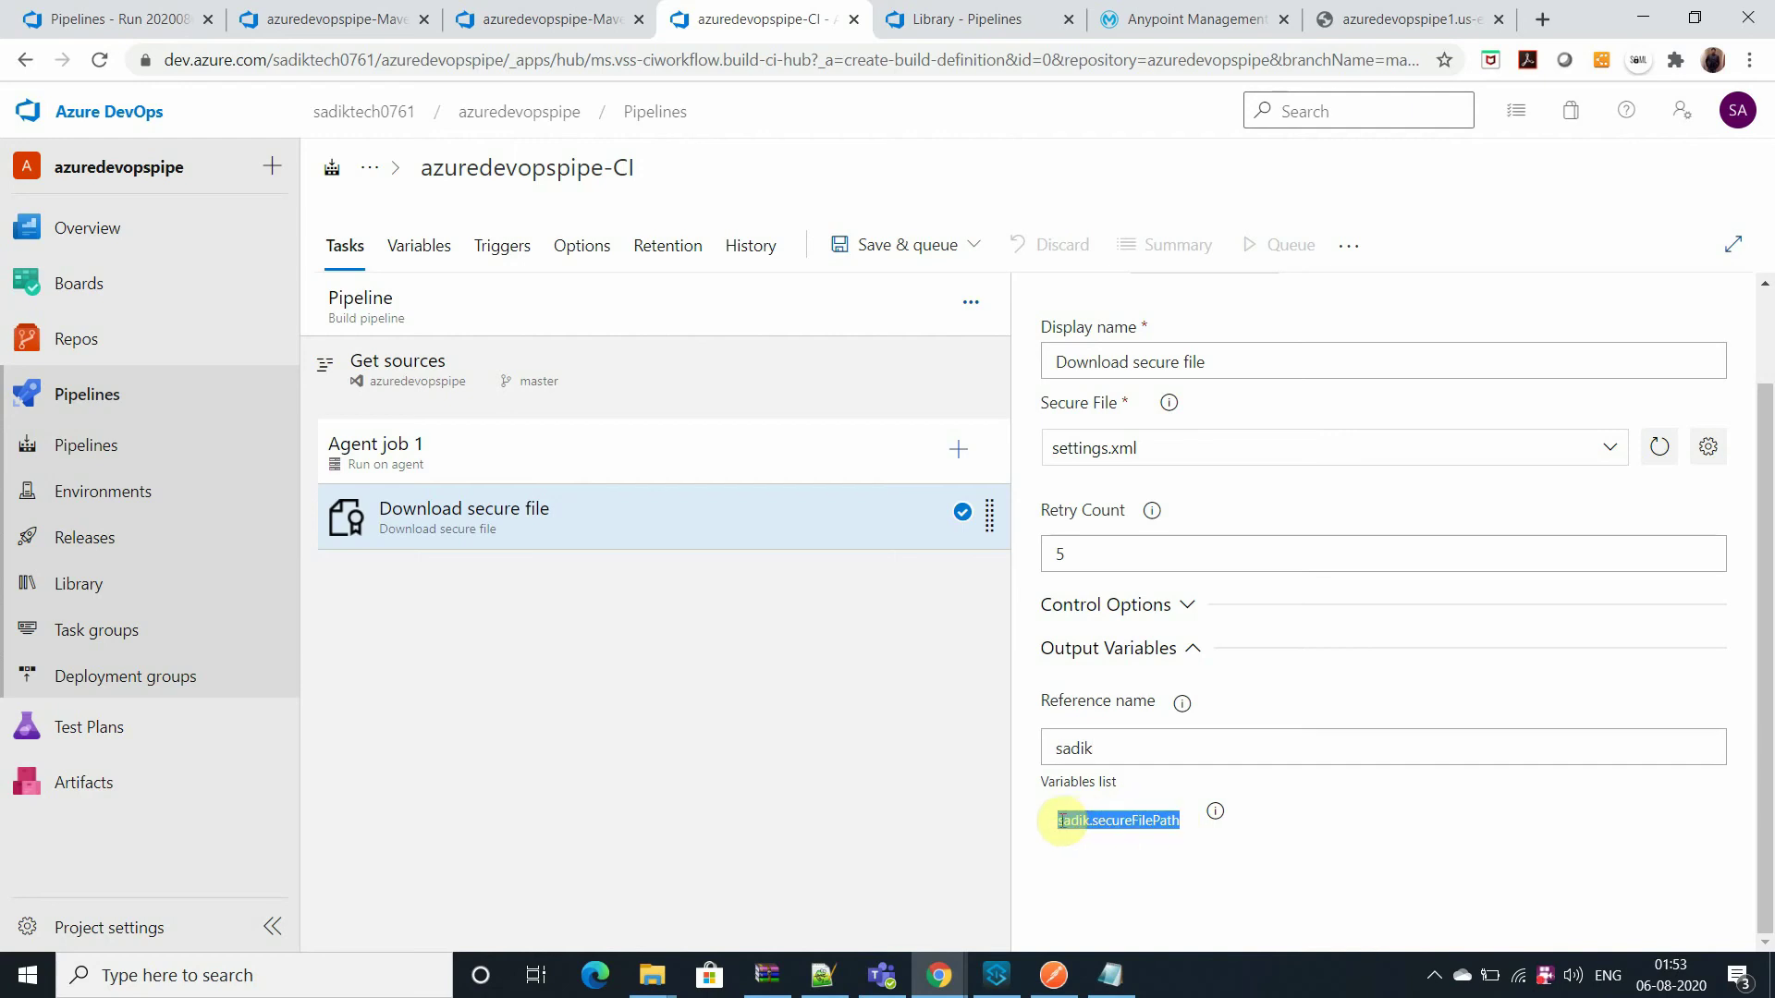
left_click_drag(1181, 820, 1092, 820)
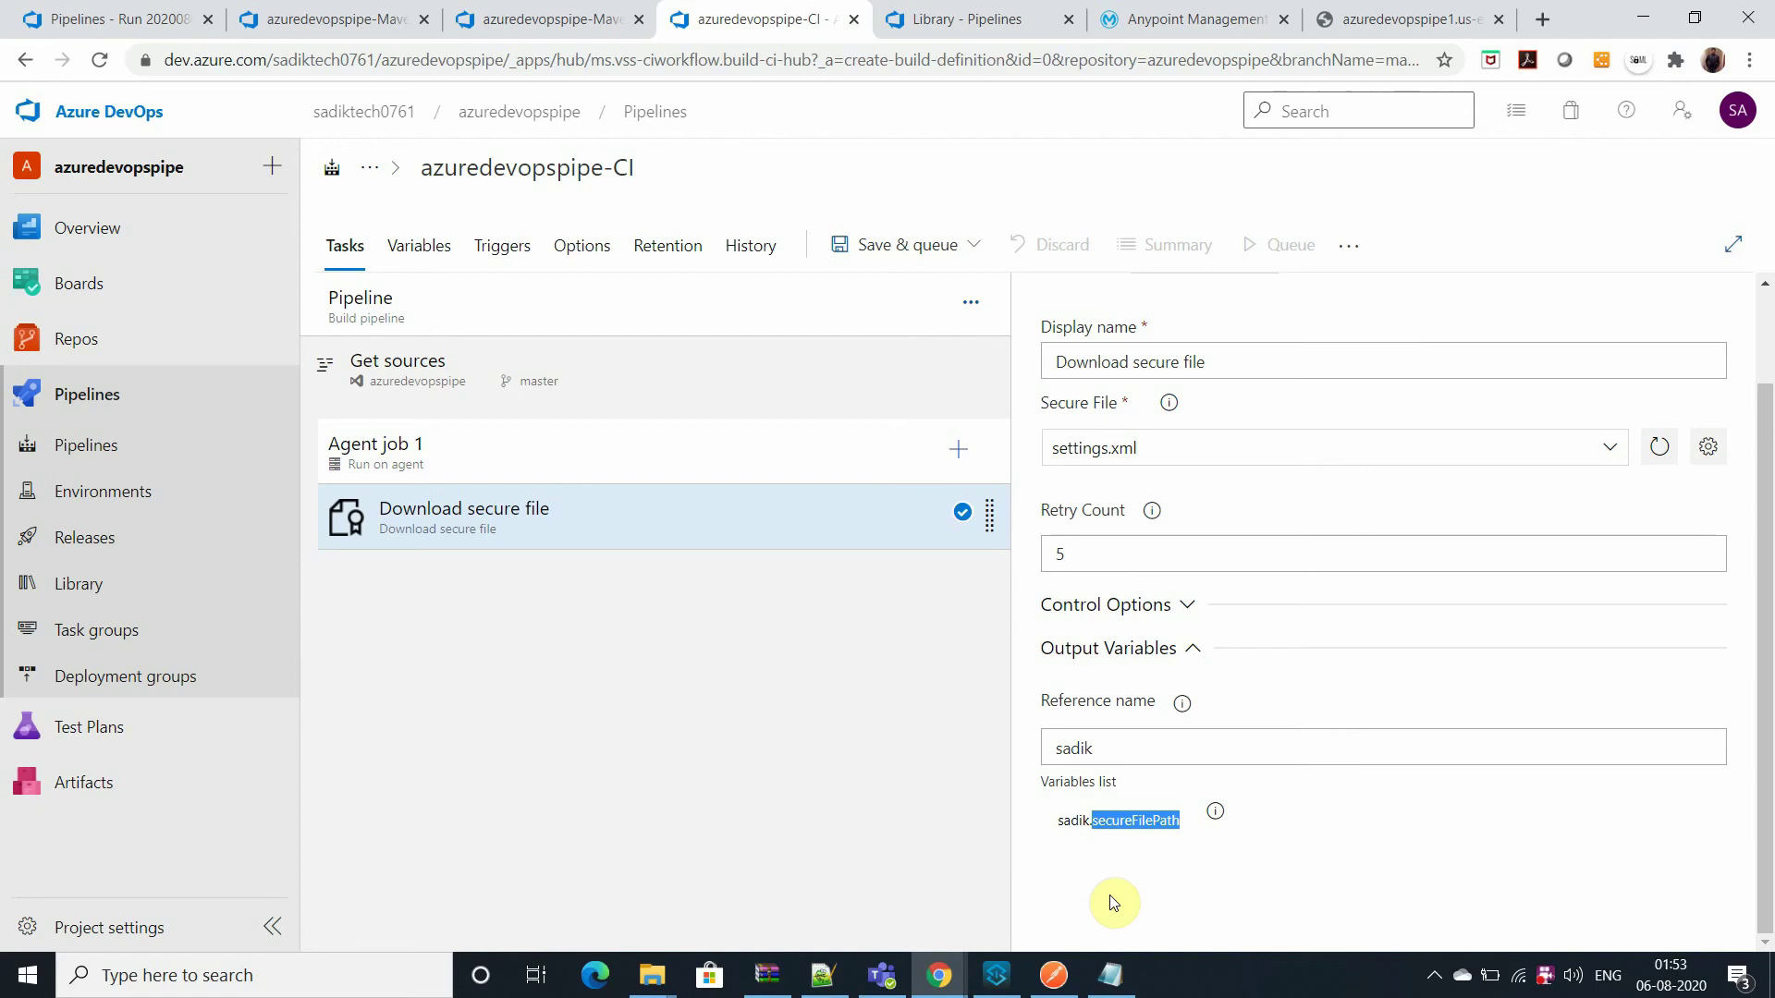
left_click(1075, 839)
left_click_drag(1063, 823, 1150, 824)
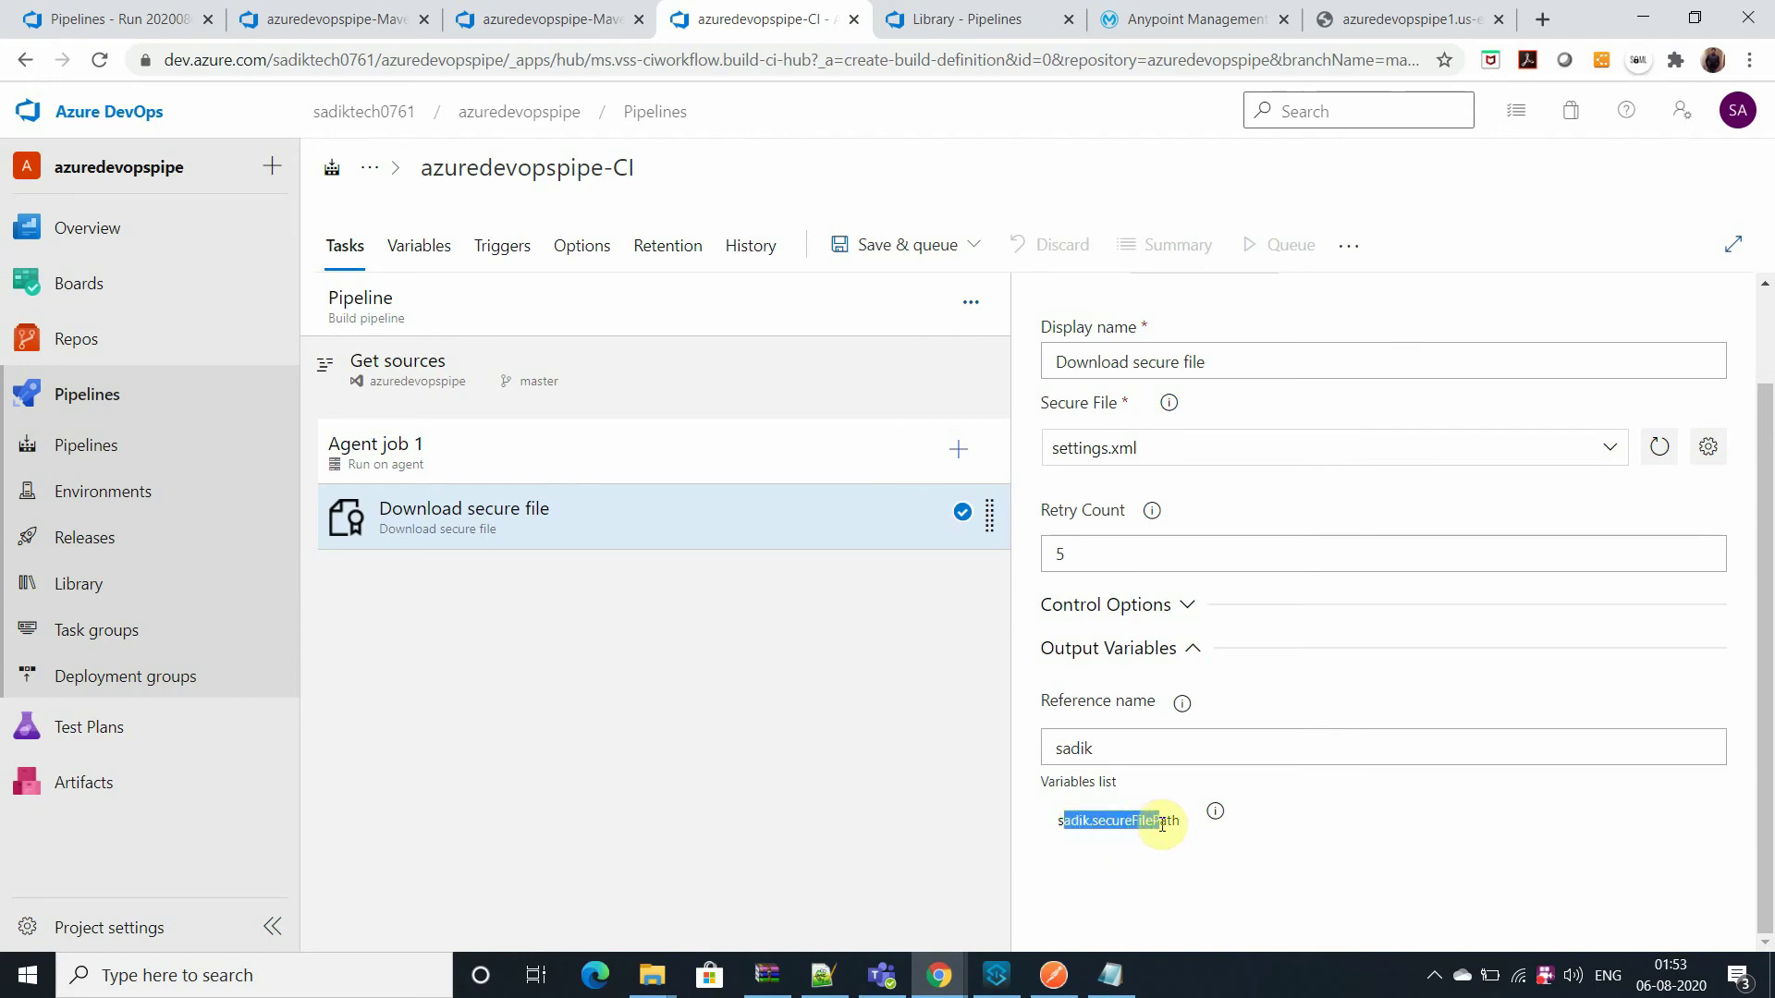
left_click(1162, 825)
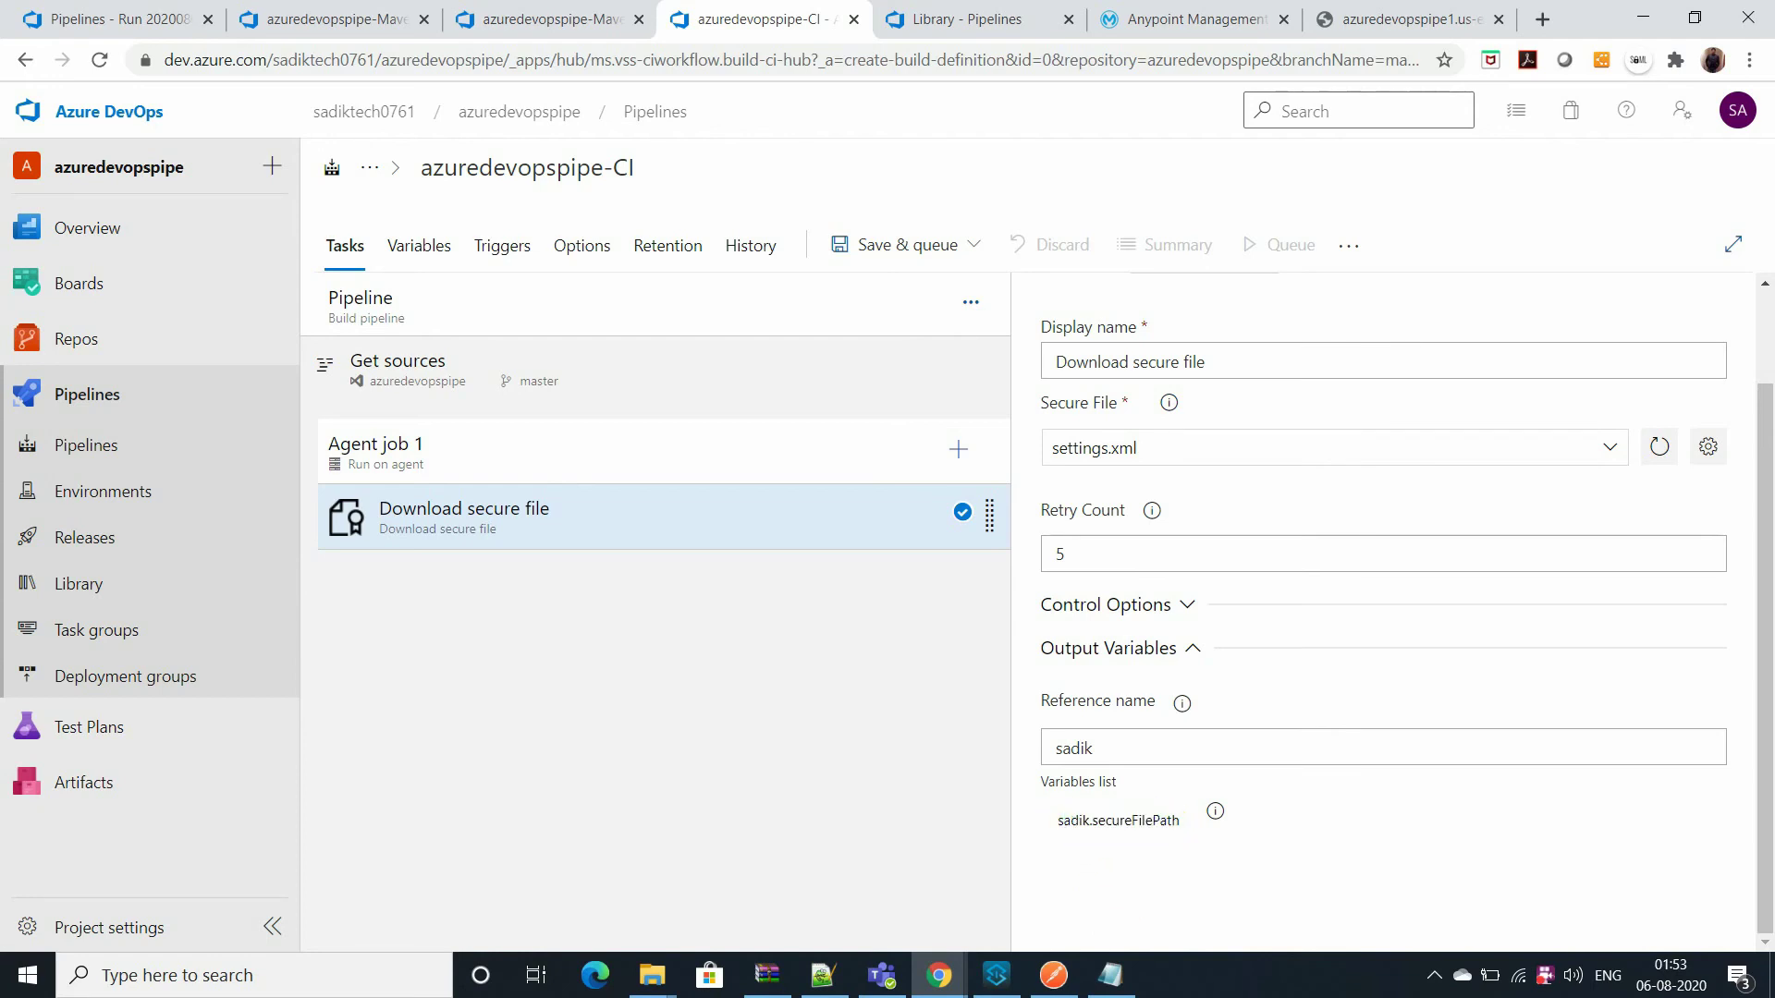
left_click_drag(1182, 821, 1093, 821)
left_click(1100, 837)
- Search the tasks for "maven", add the Maven task to Agent job 1 and open its settings
left_click(958, 449)
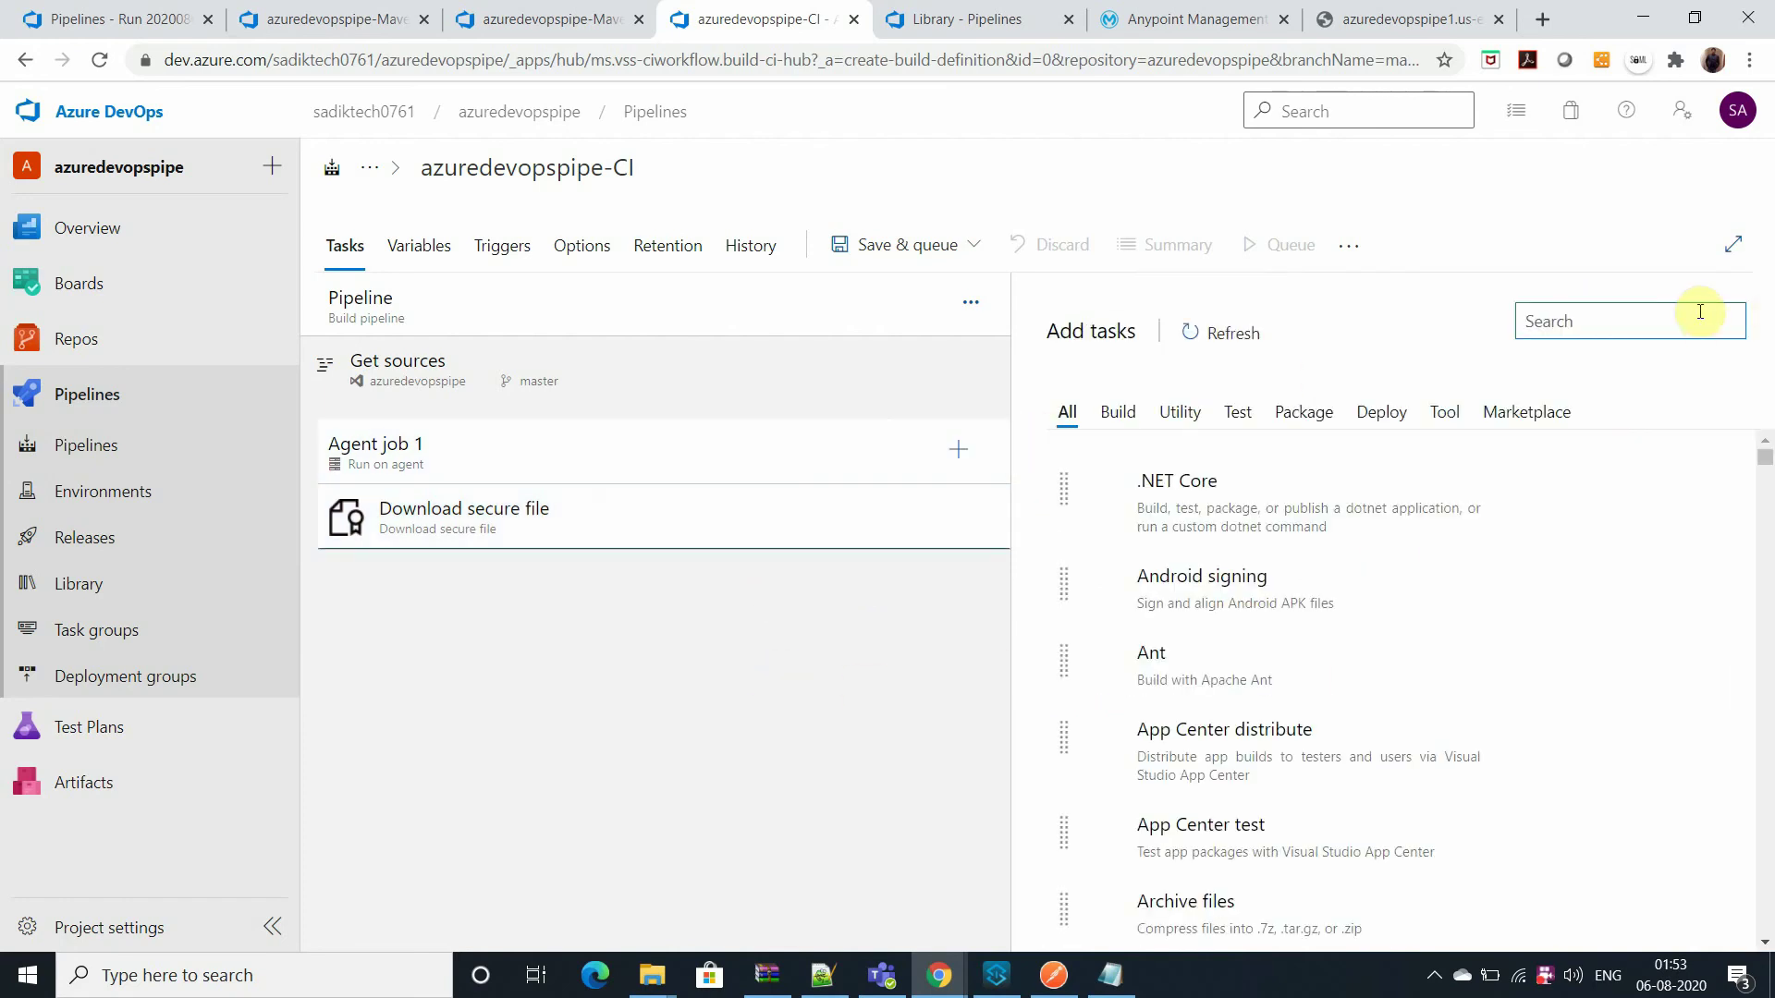
type("maven")
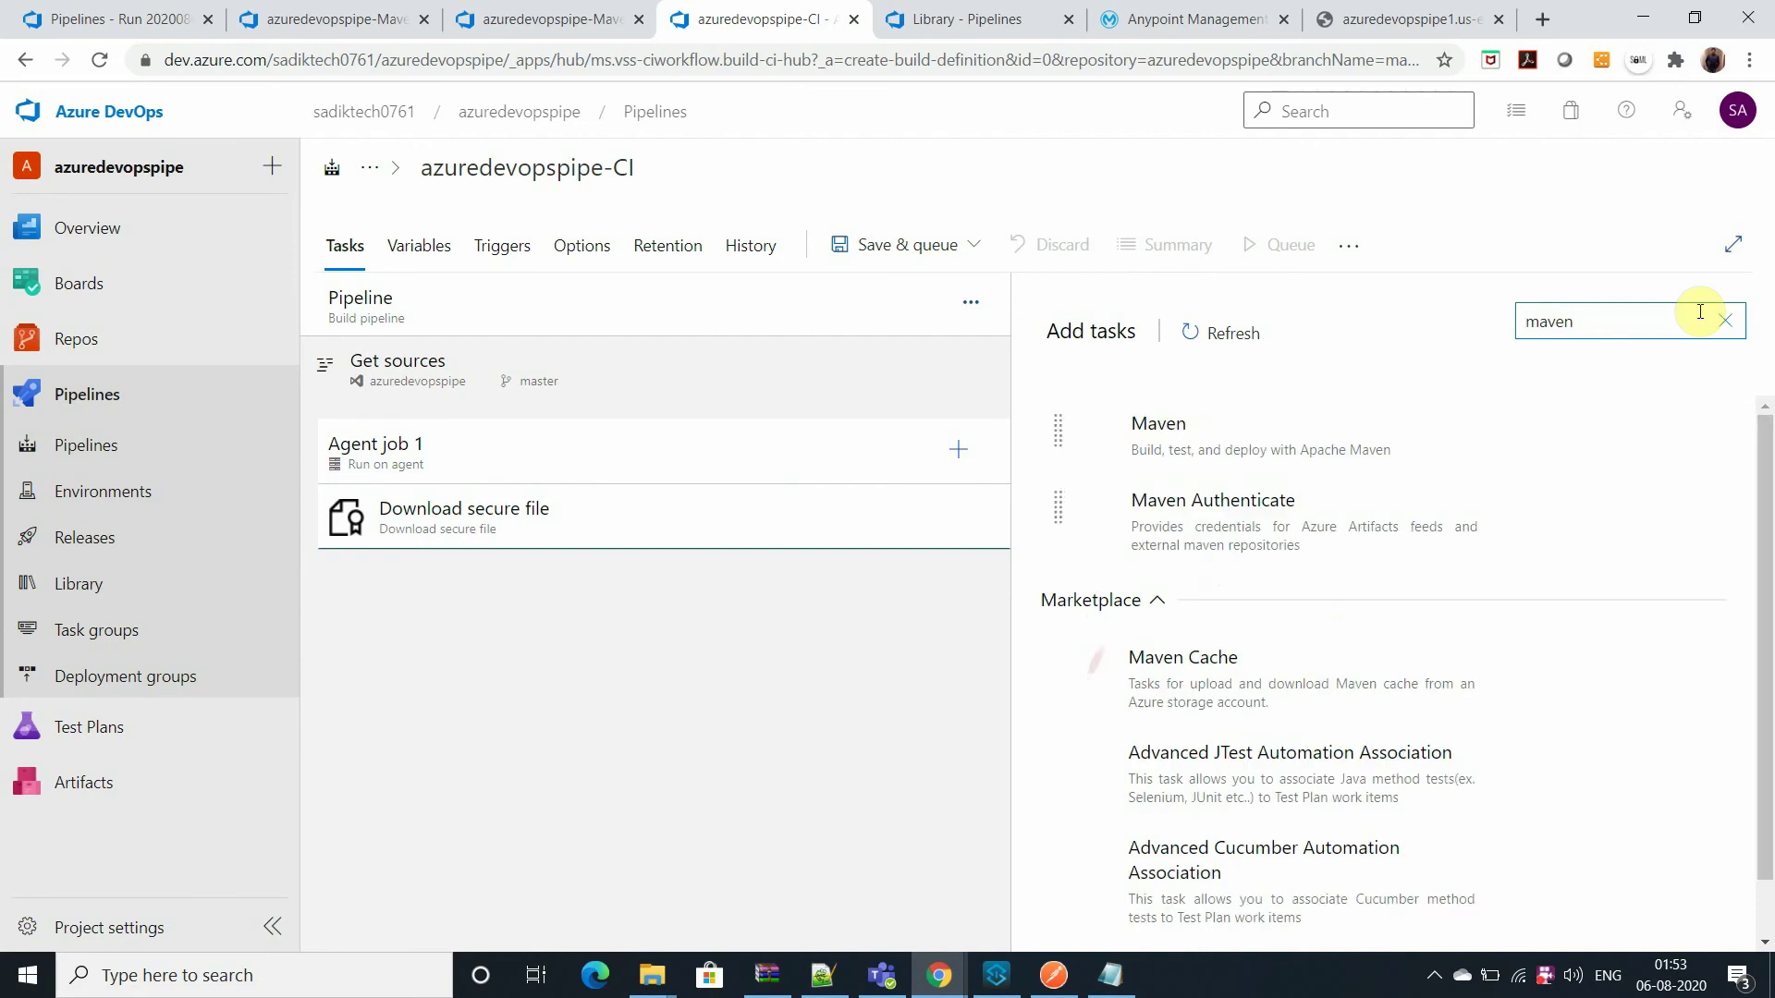
mouse_move(1361, 421)
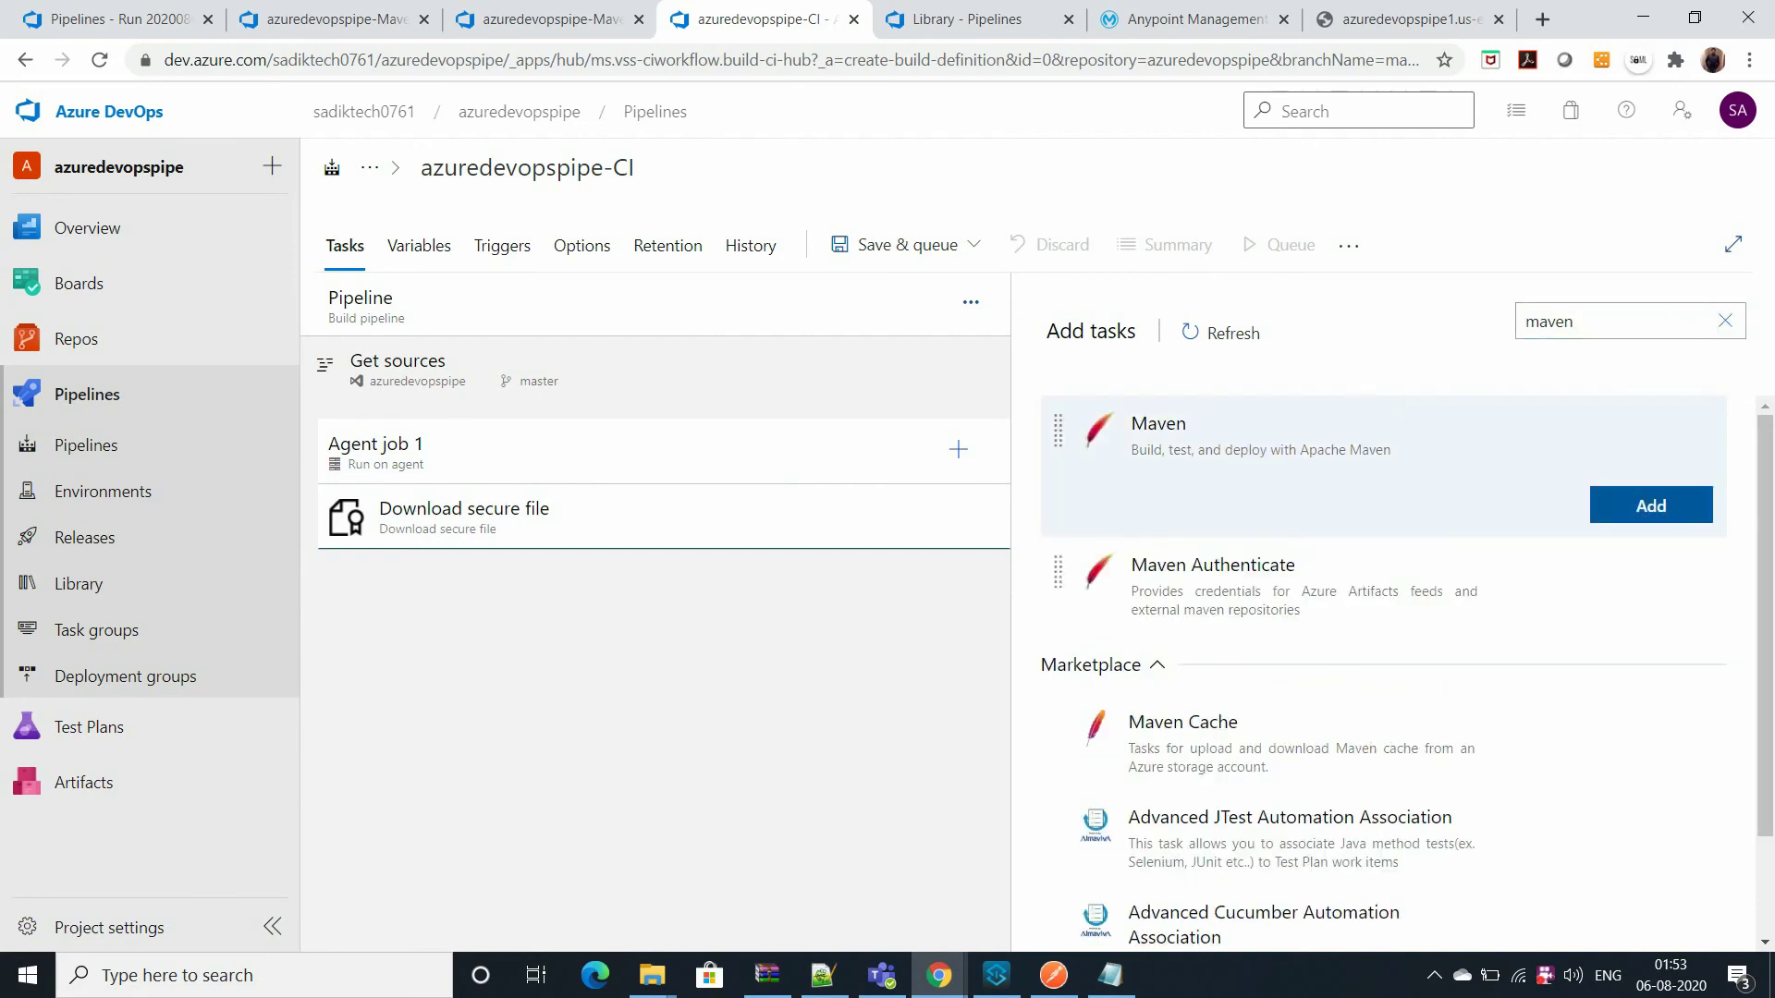
left_click(1592, 493)
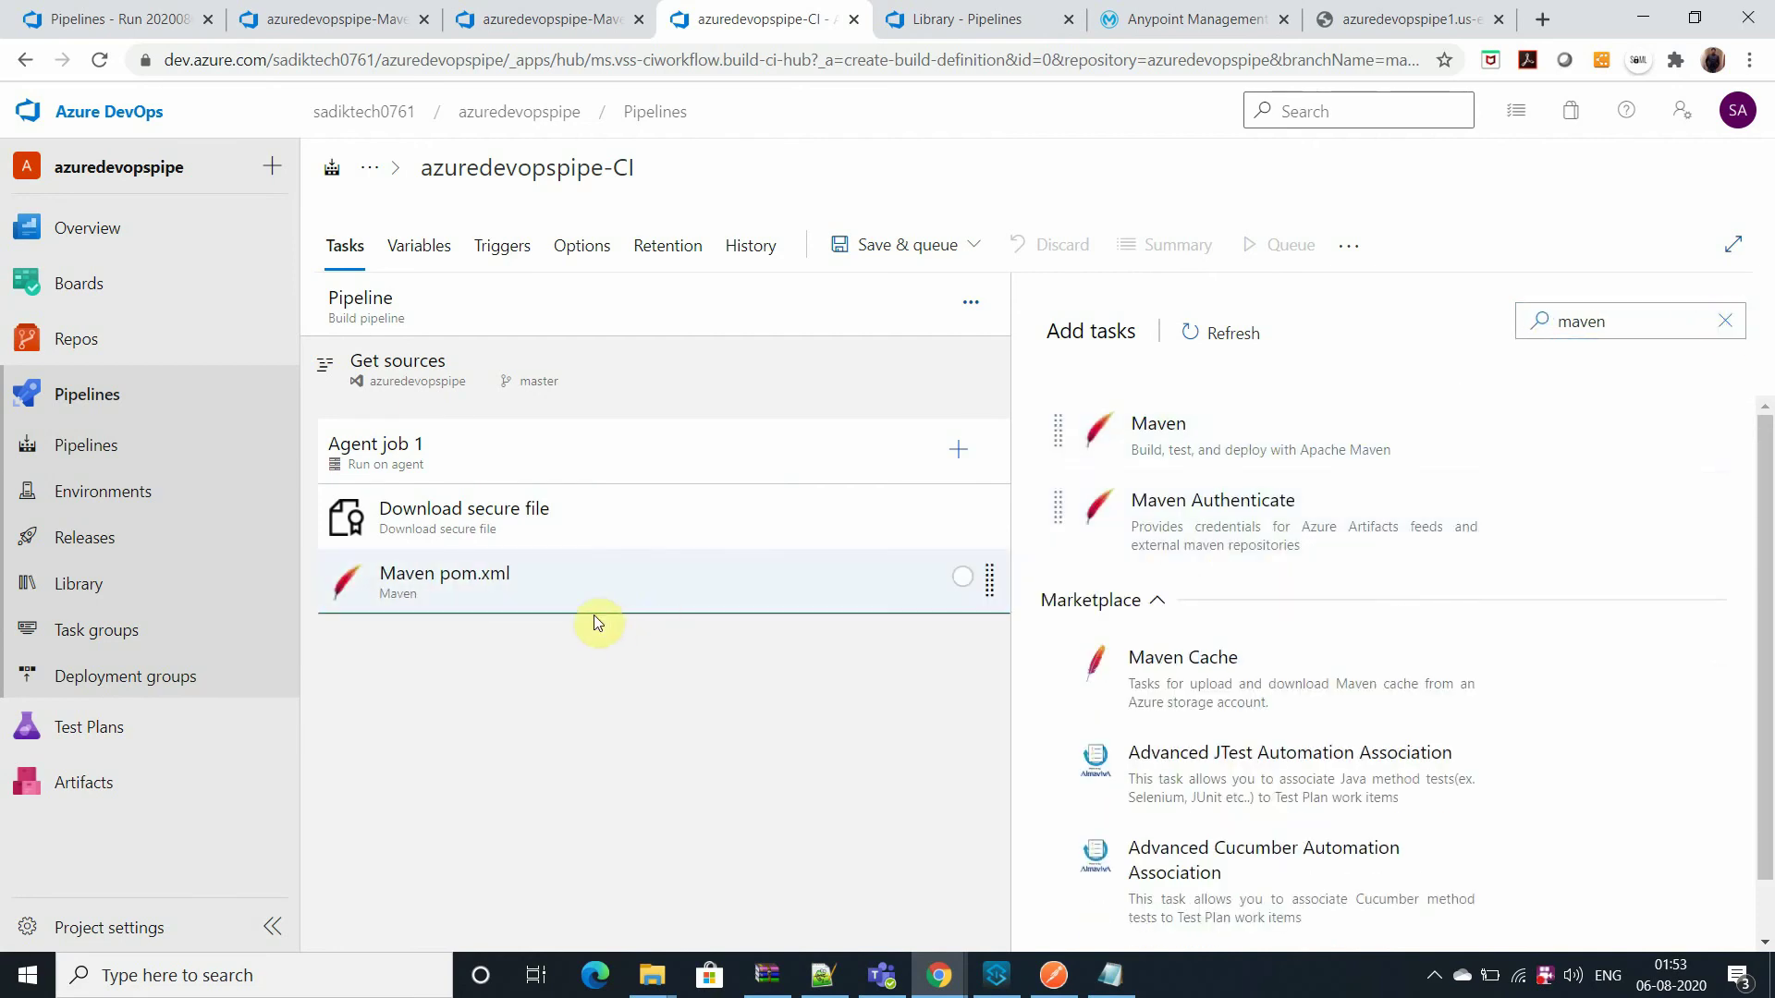
left_click(998, 592)
- Examine the Options arguments of the Maven pom.xml task in the azuredevopspipe-Maven-CI pipeline
left_click(592, 19)
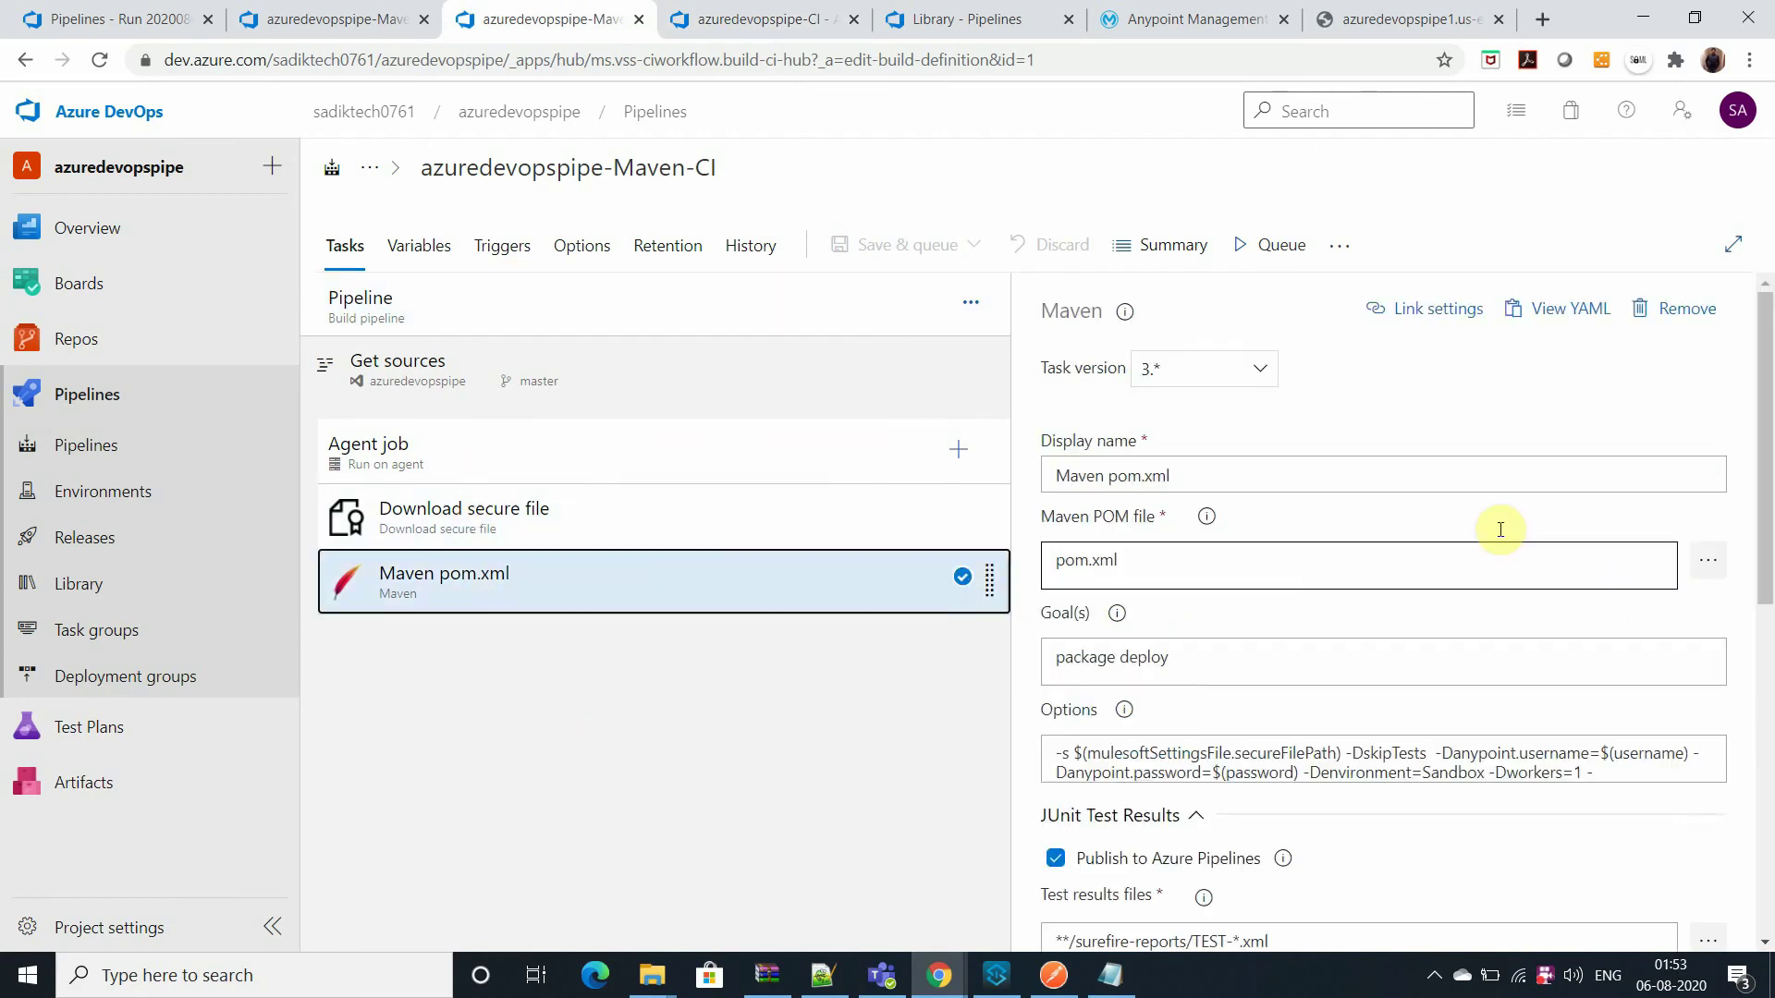
left_click_drag(1451, 771, 1335, 771)
left_click_drag(1219, 756, 1048, 729)
left_click(1319, 746)
key("ctrl+Right")
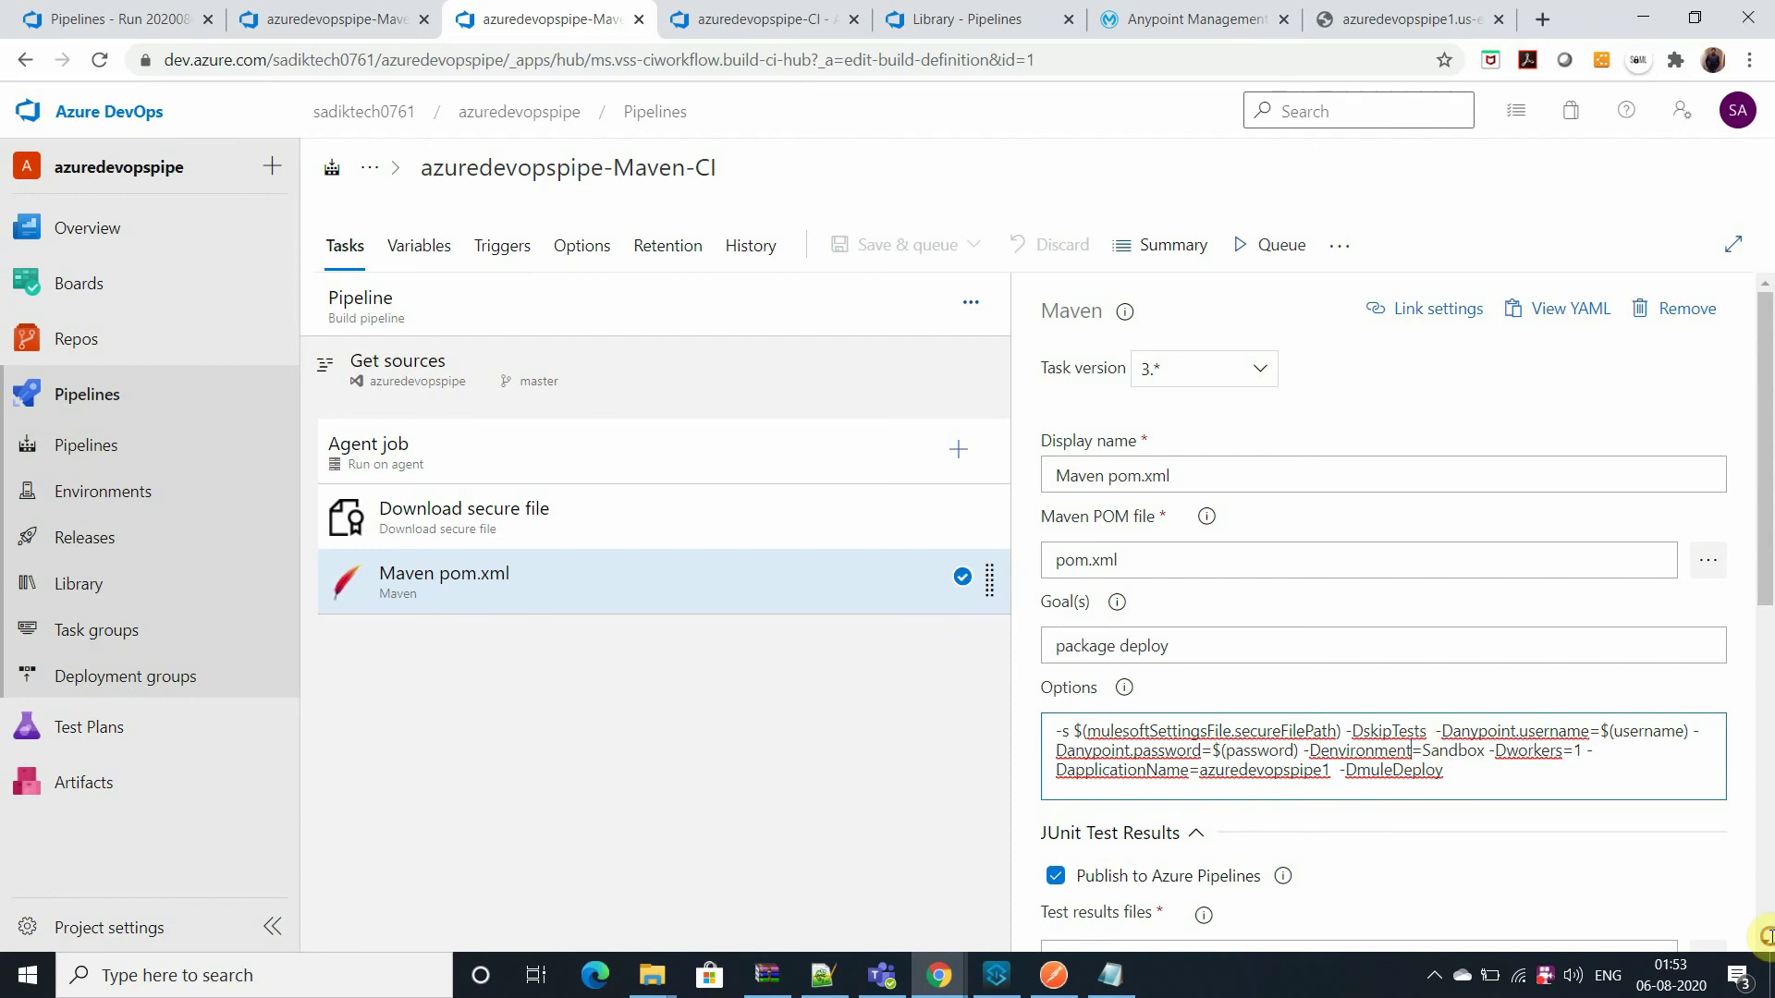
left_click_drag(1444, 771, 1065, 751)
left_click(1181, 747)
left_click_drag(1466, 780, 1057, 737)
left_click(1315, 754)
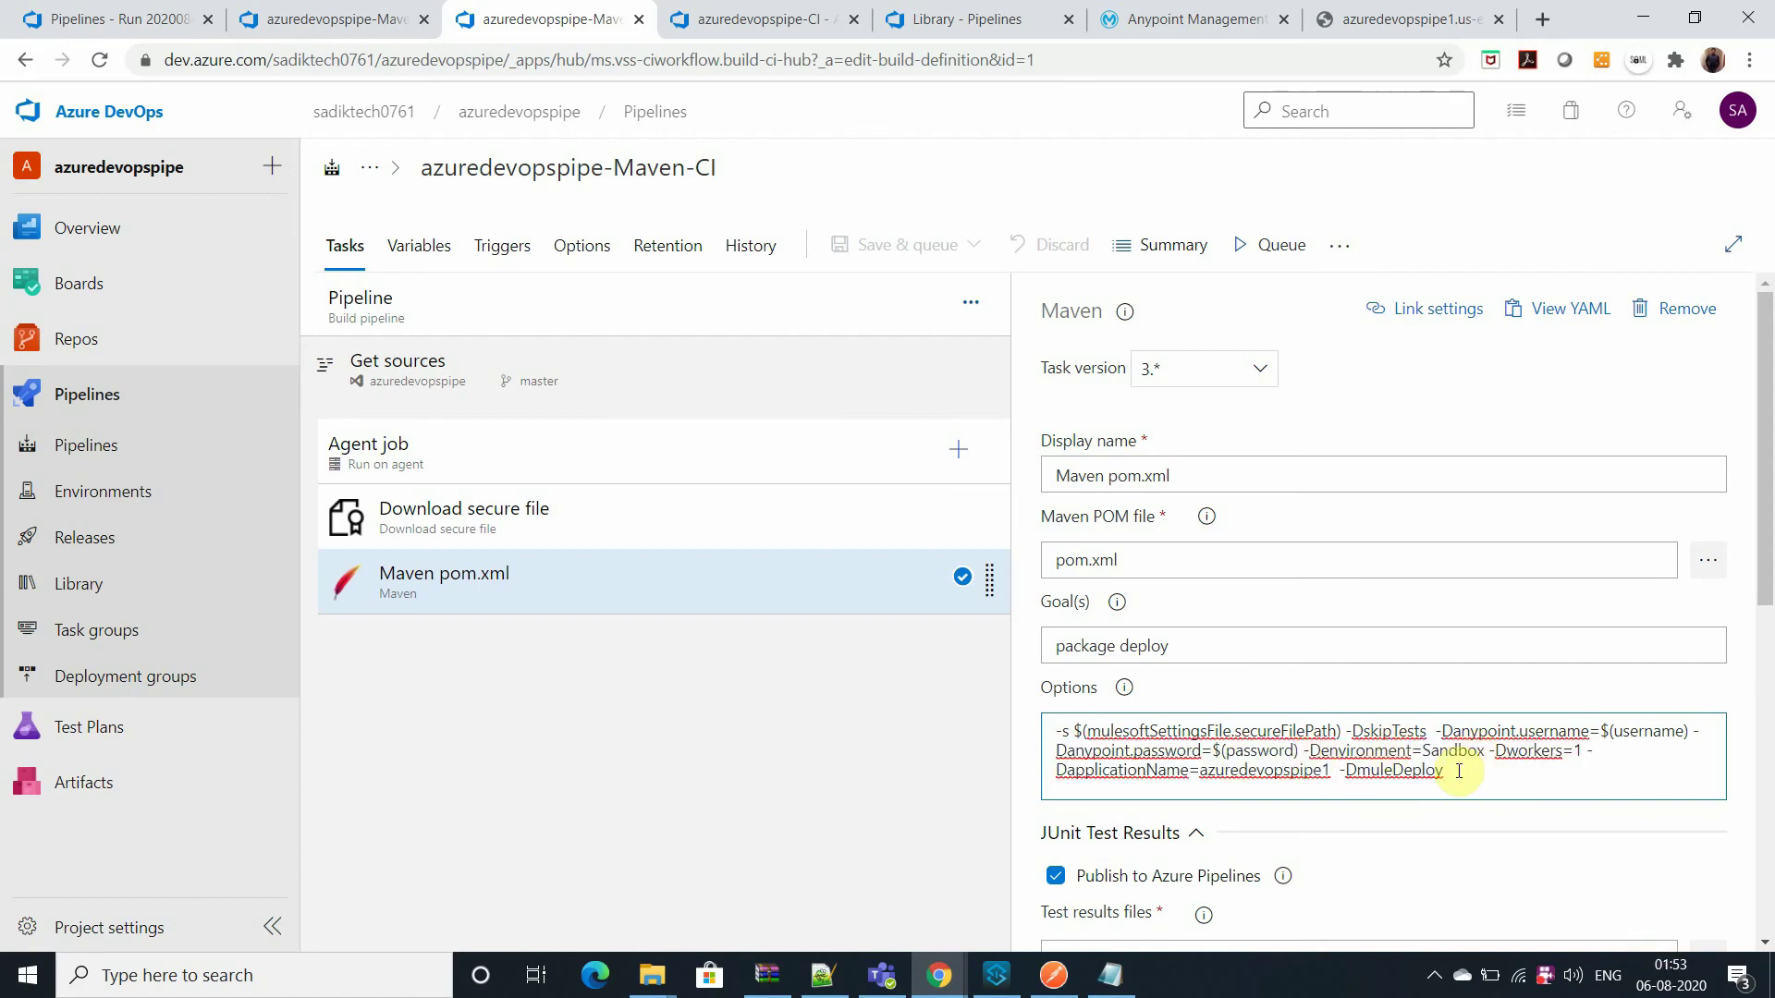
left_click_drag(1445, 771, 1055, 730)
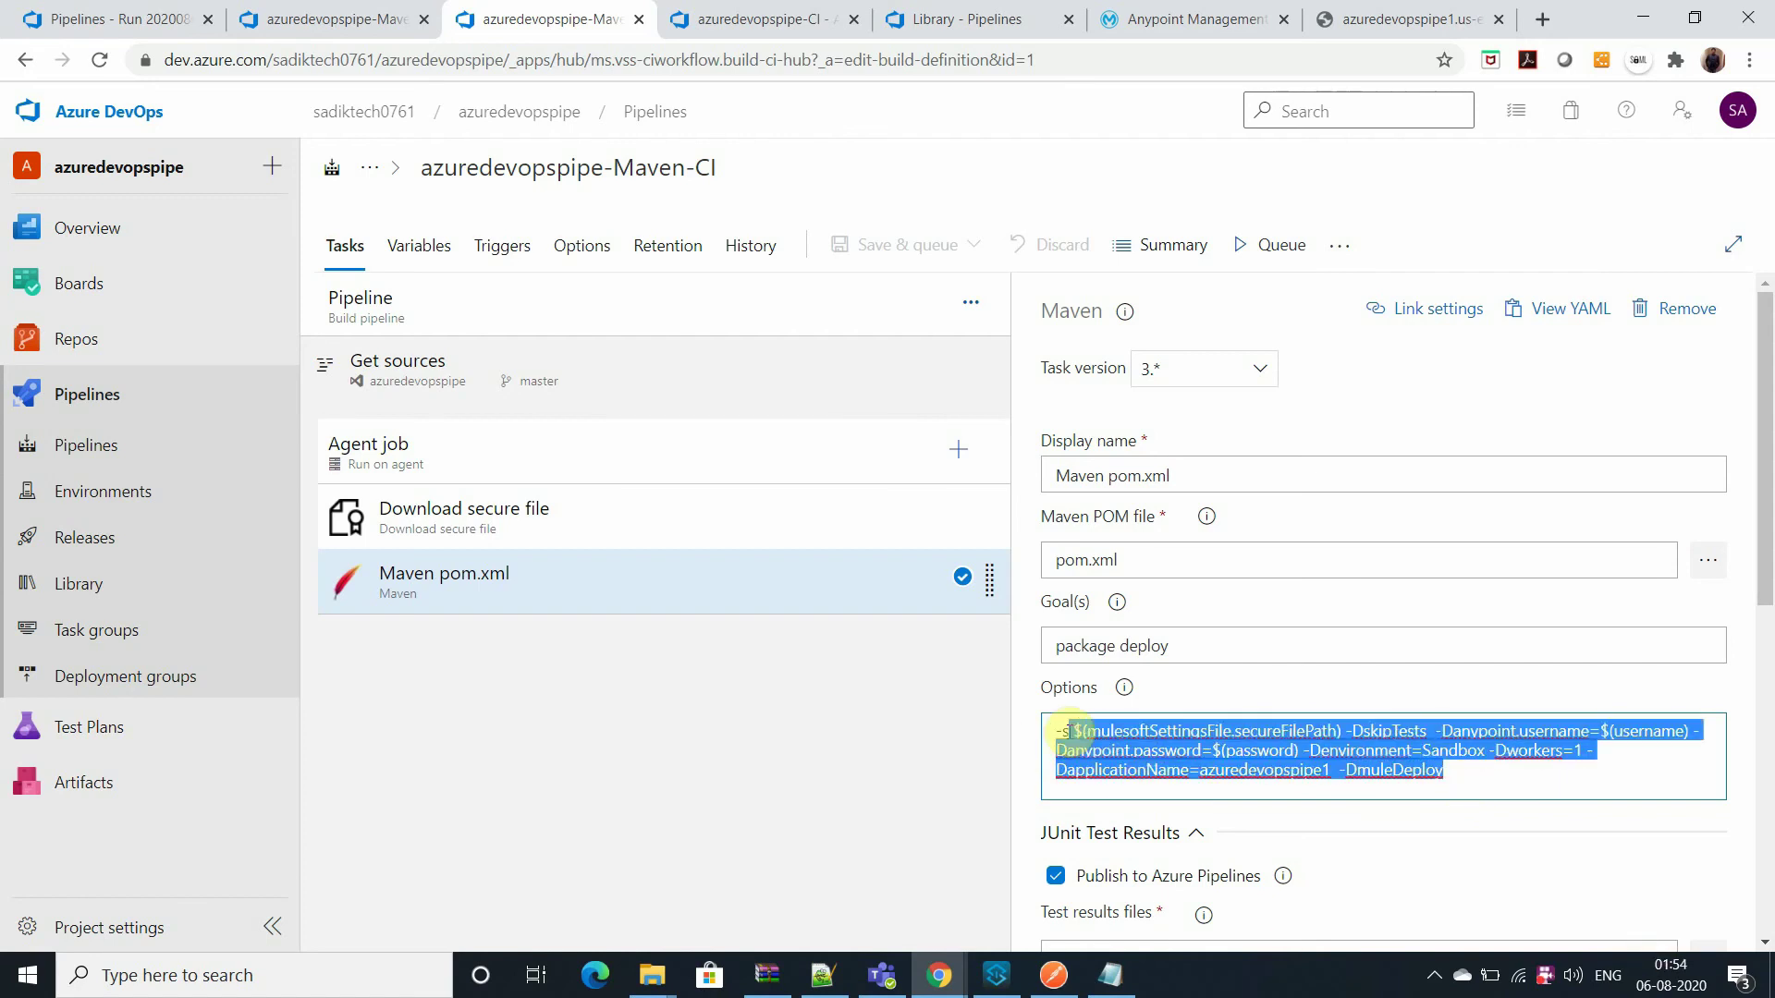
left_click(1077, 730)
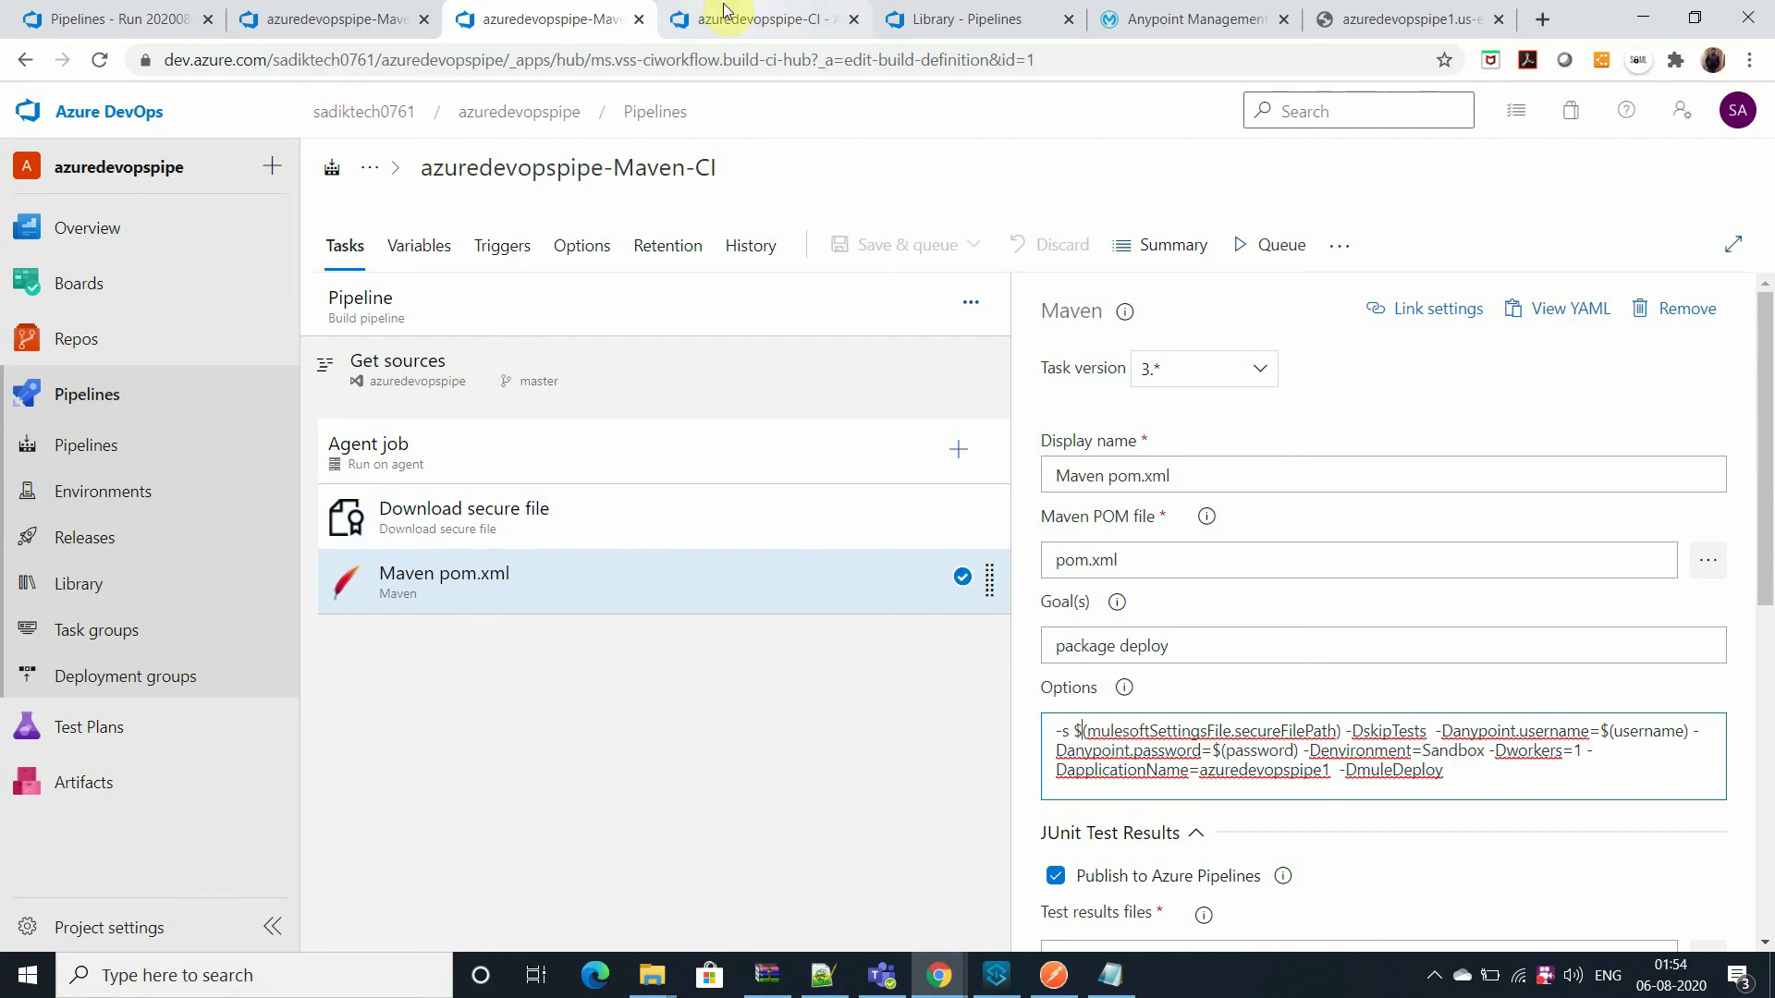
- Compare the Maven task settings of azuredevopspipe-CI with those of azuredevopspipe-Maven-CI, including goals, options, test results and code analysis
left_click(754, 18)
key("ctrl+Tab")
left_click(760, 20)
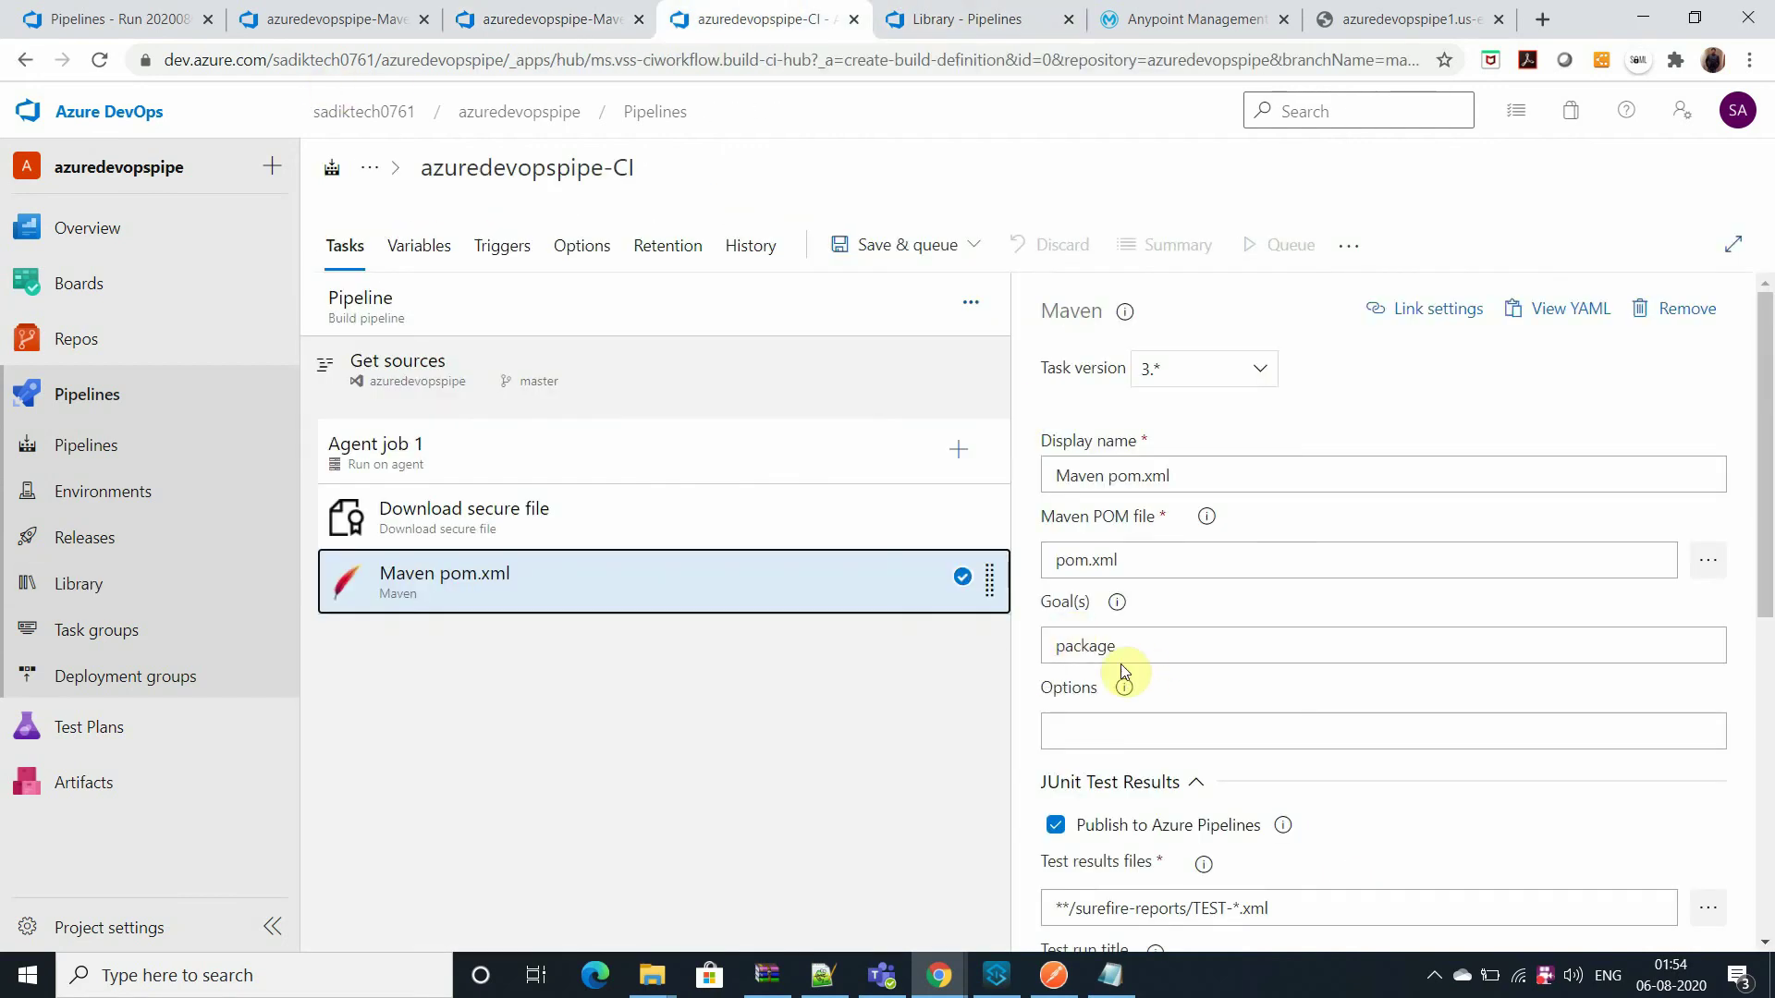
scroll(1771, 574, "down", 3)
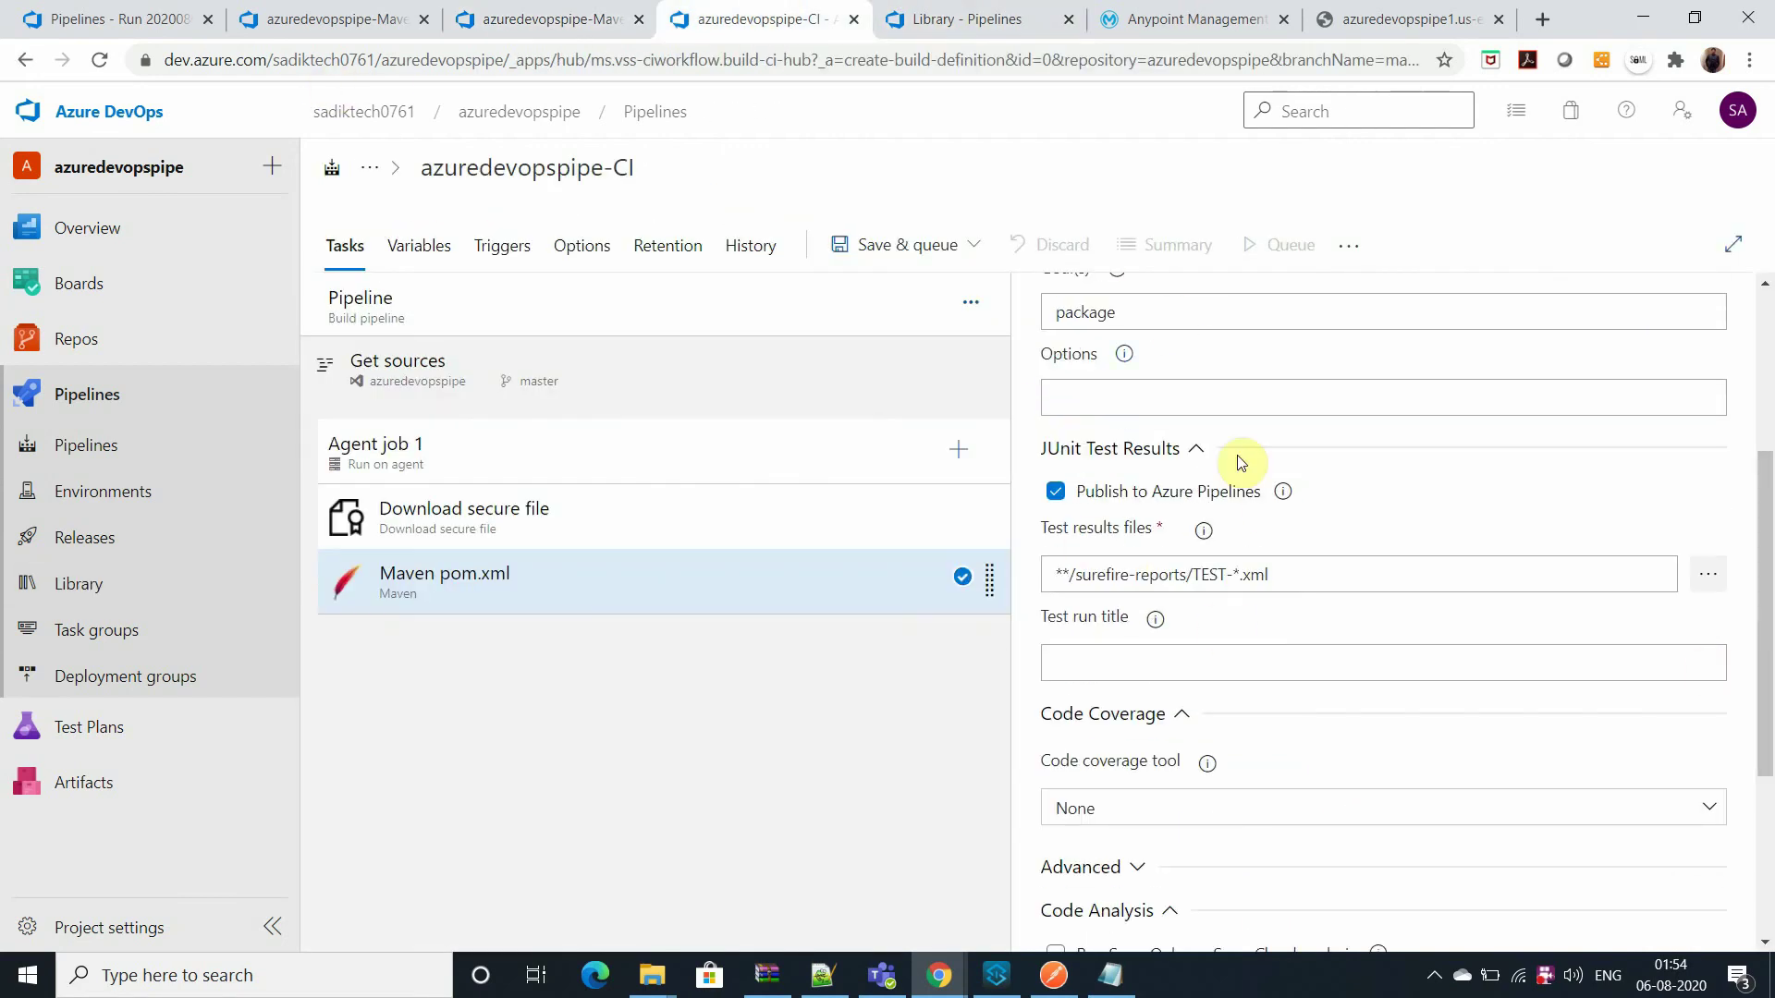
left_click(573, 18)
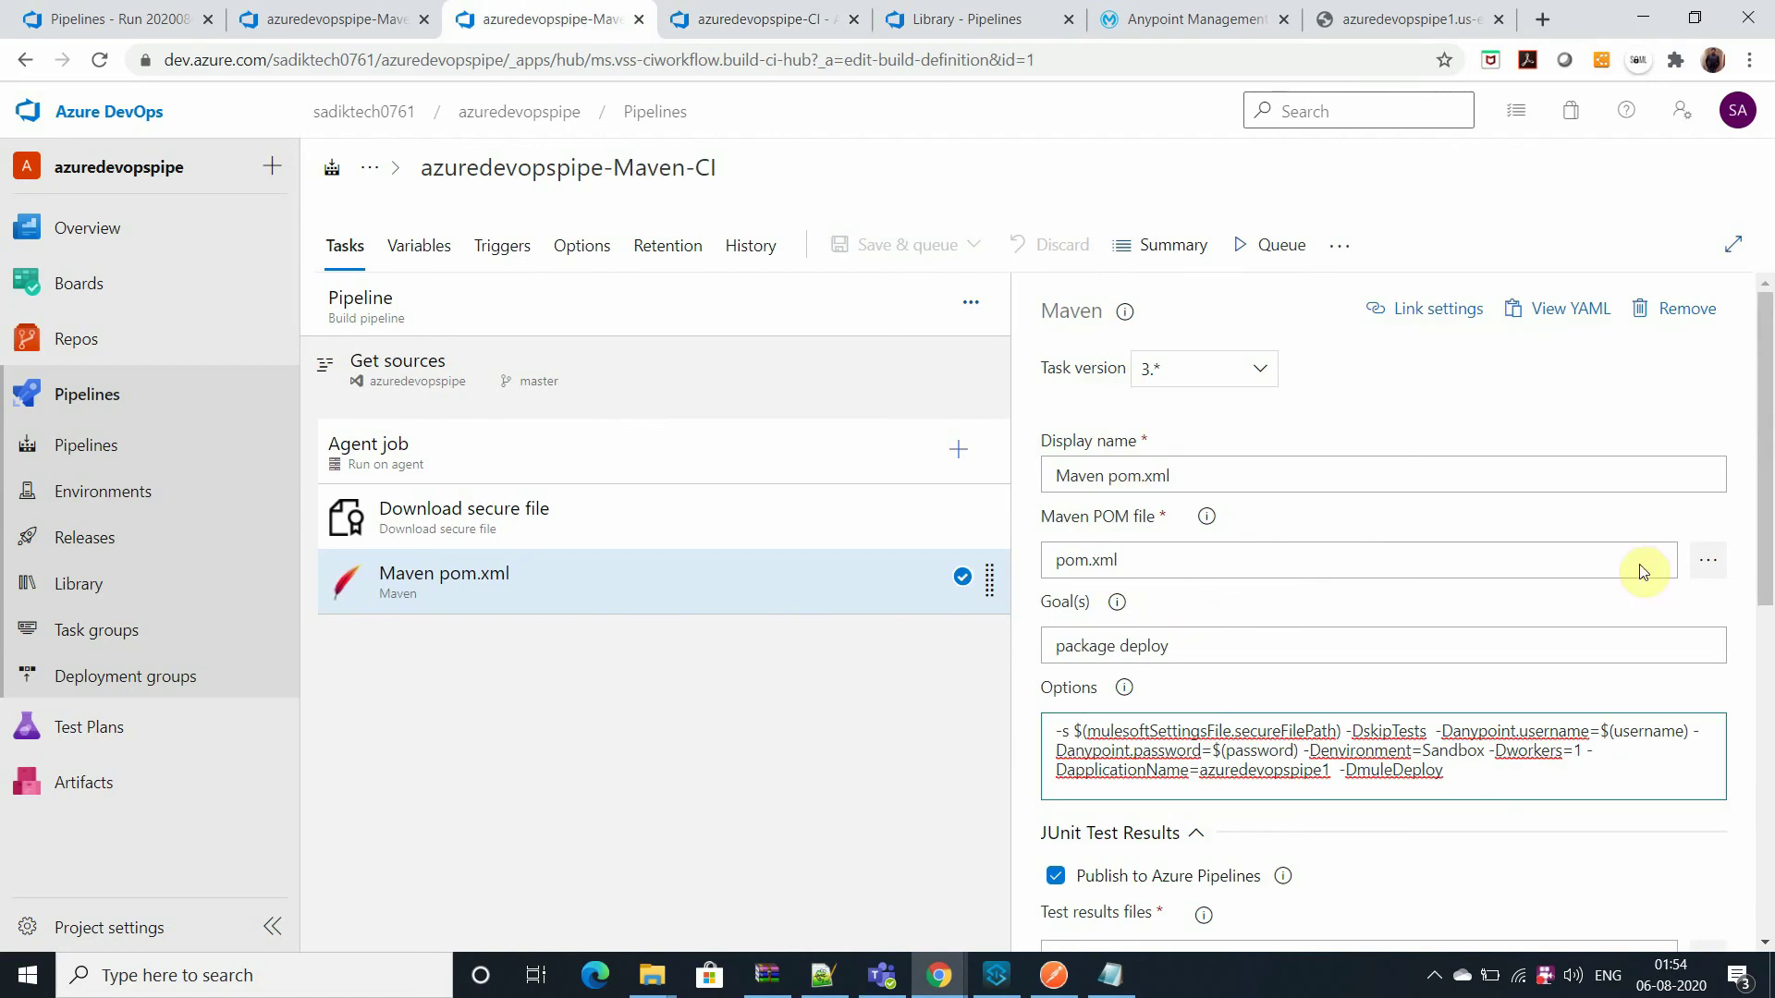
scroll(1479, 481, "down", 1)
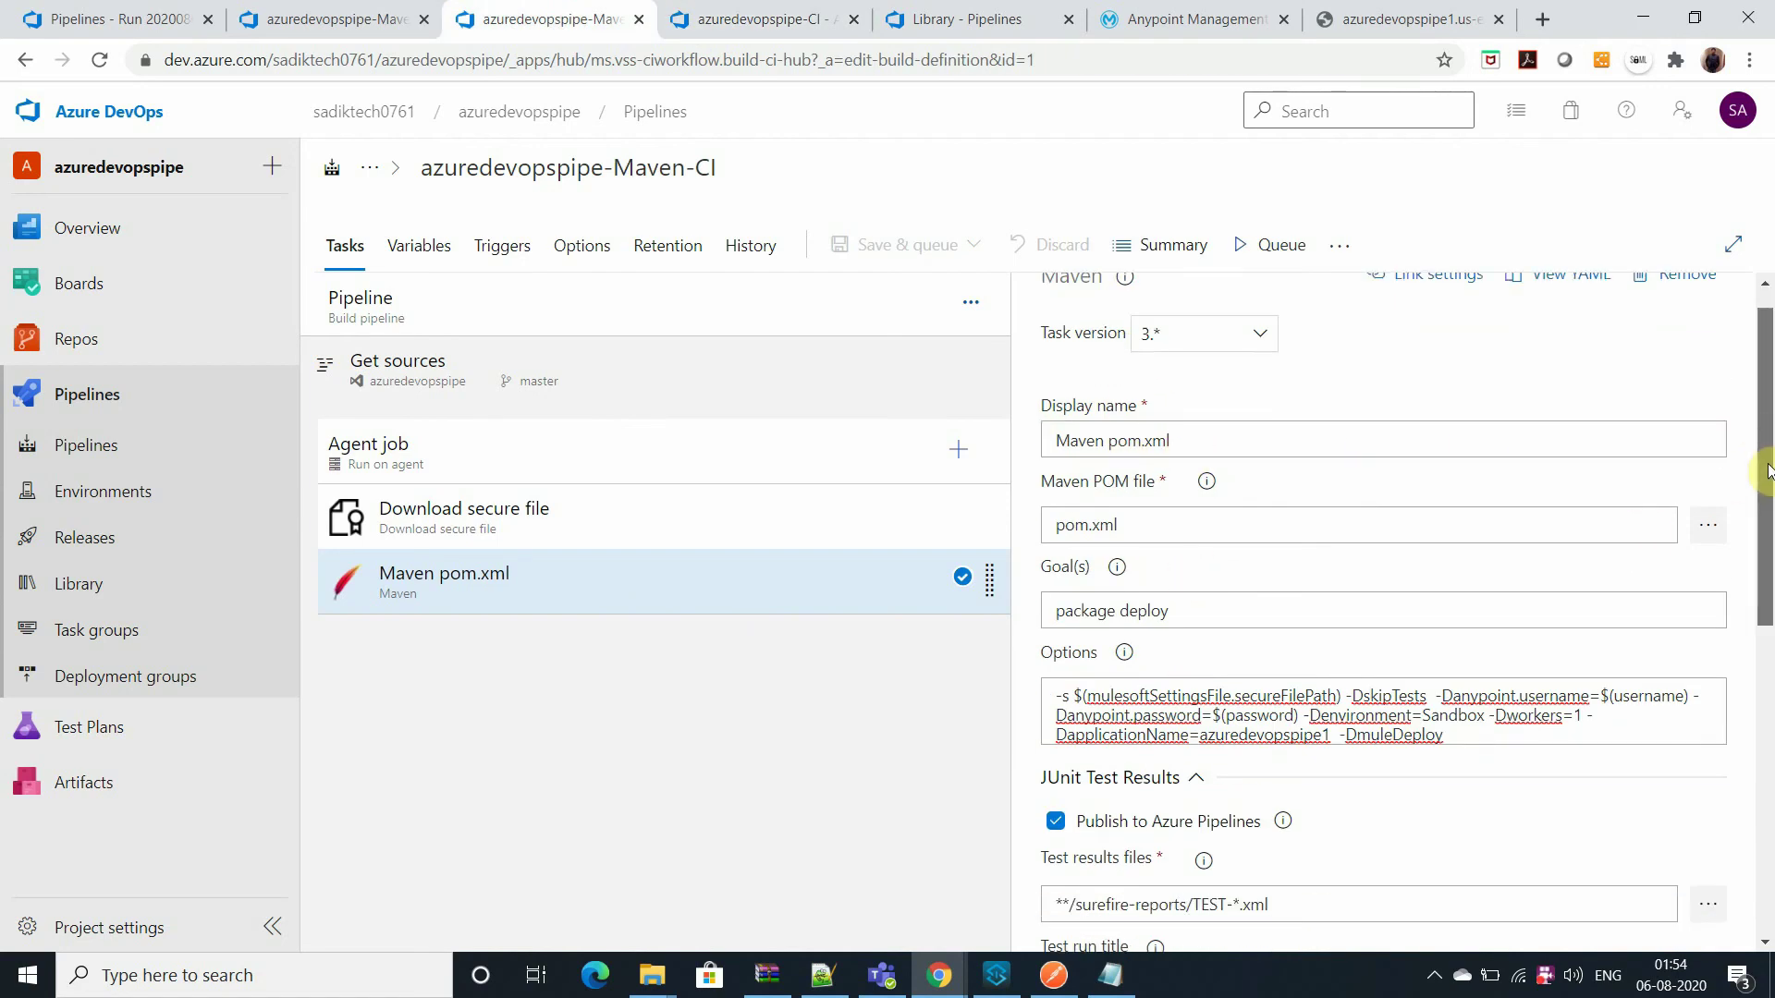
scroll(1747, 397, "down", 2)
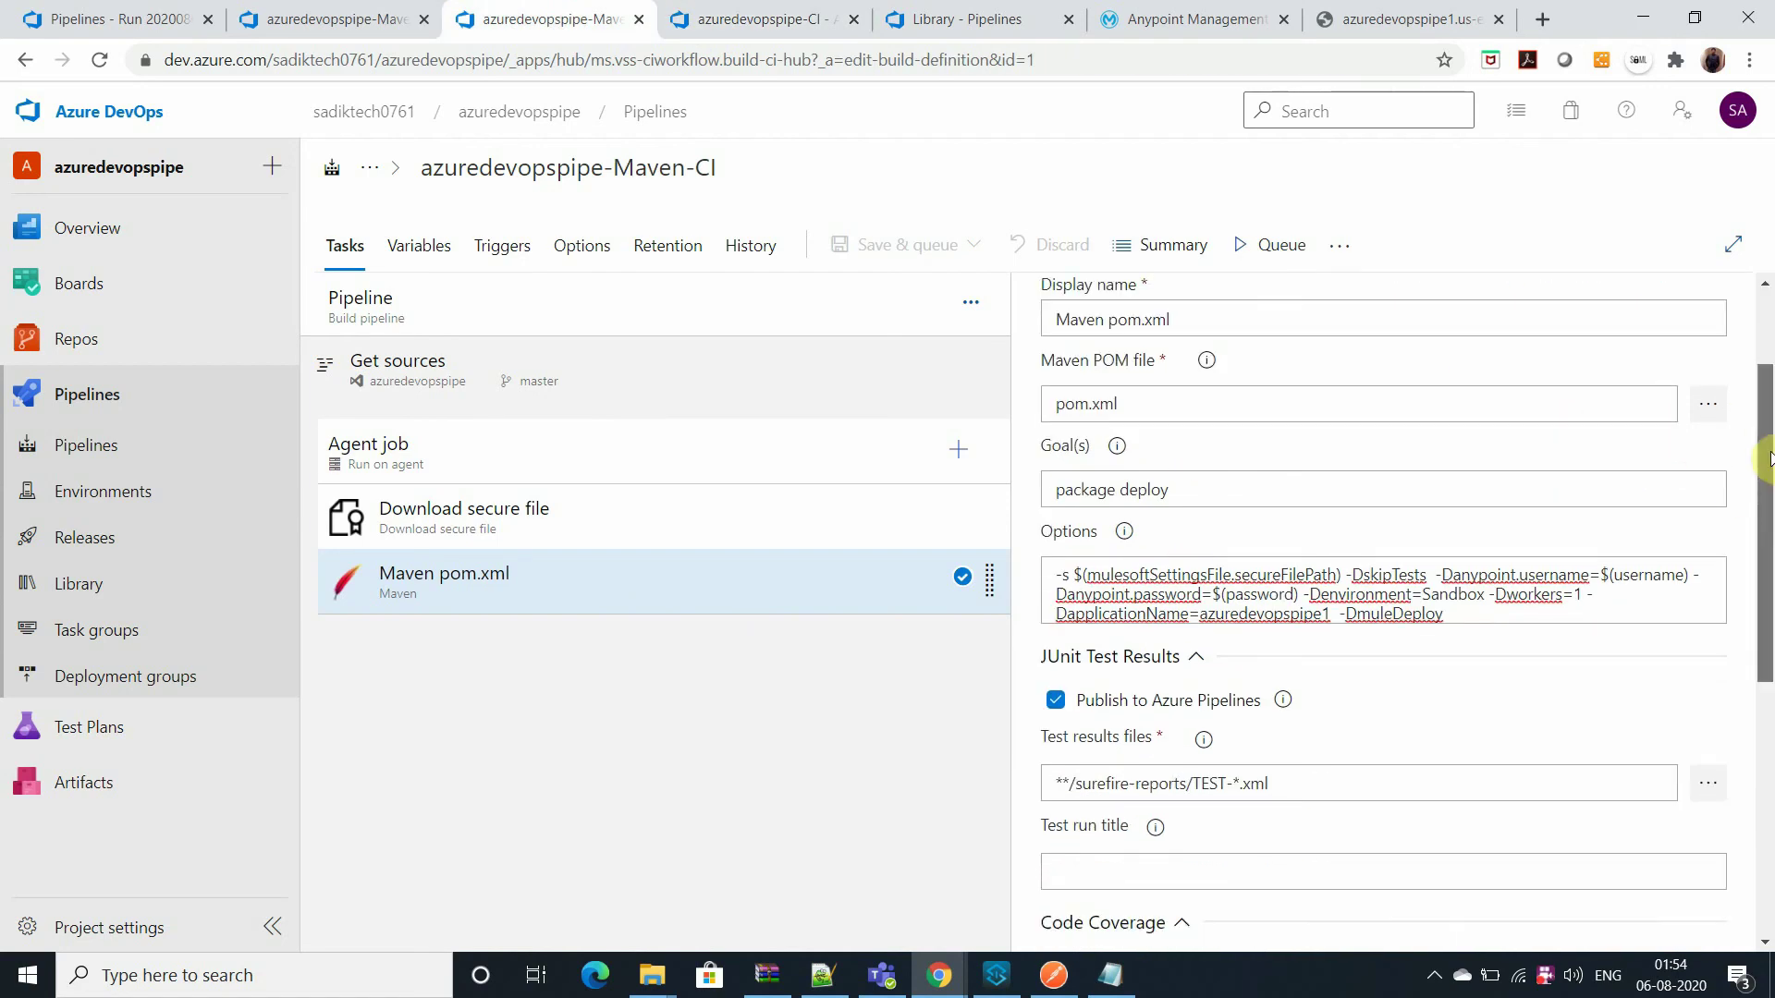
left_click(1059, 368)
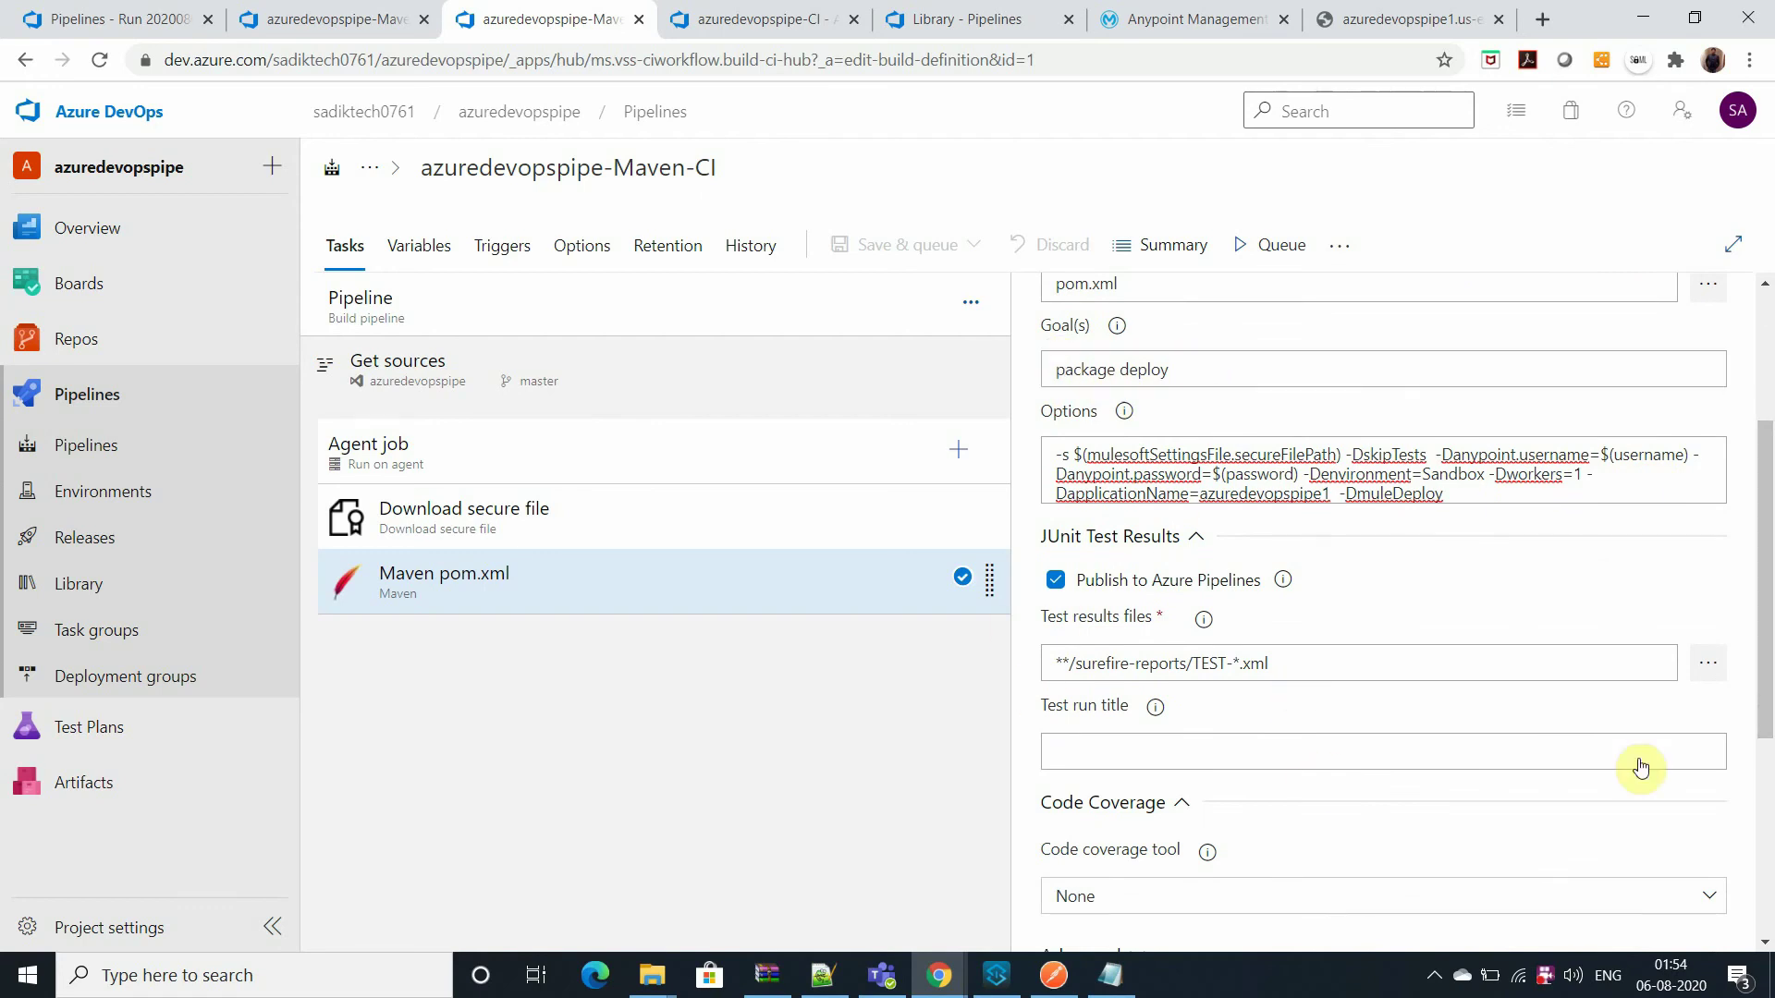
scroll(1767, 615, "down", 5)
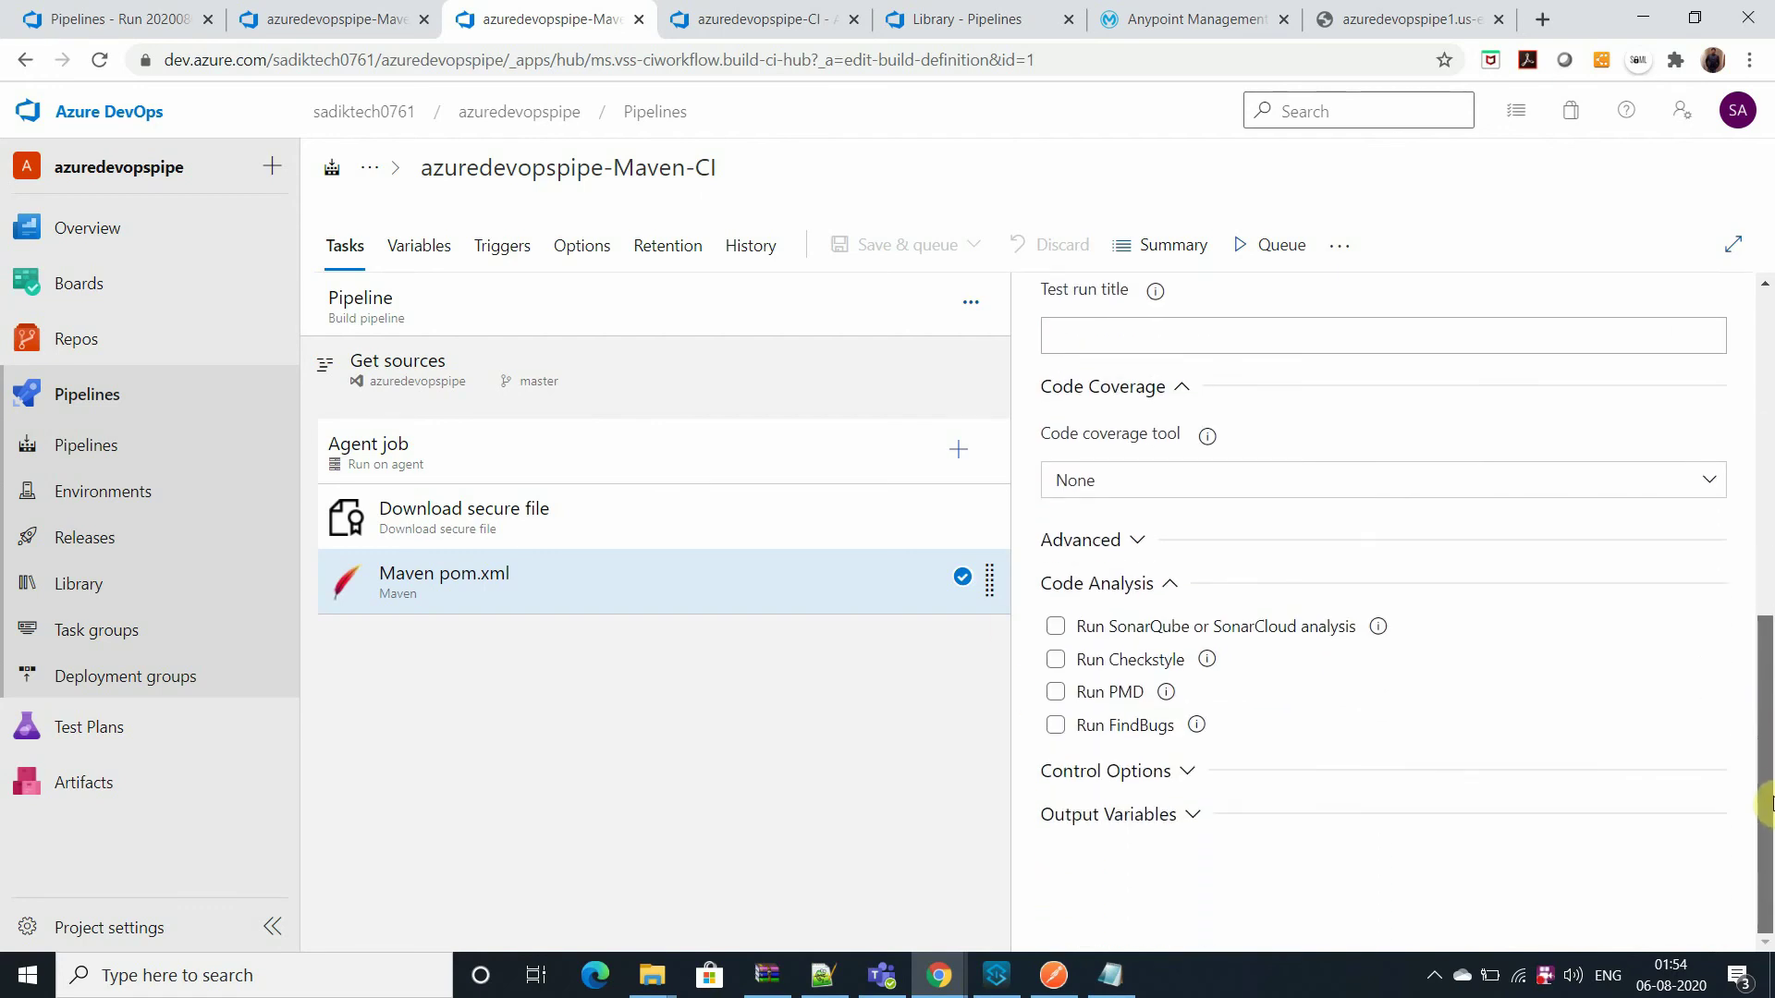
scroll(1759, 617, "up", 3)
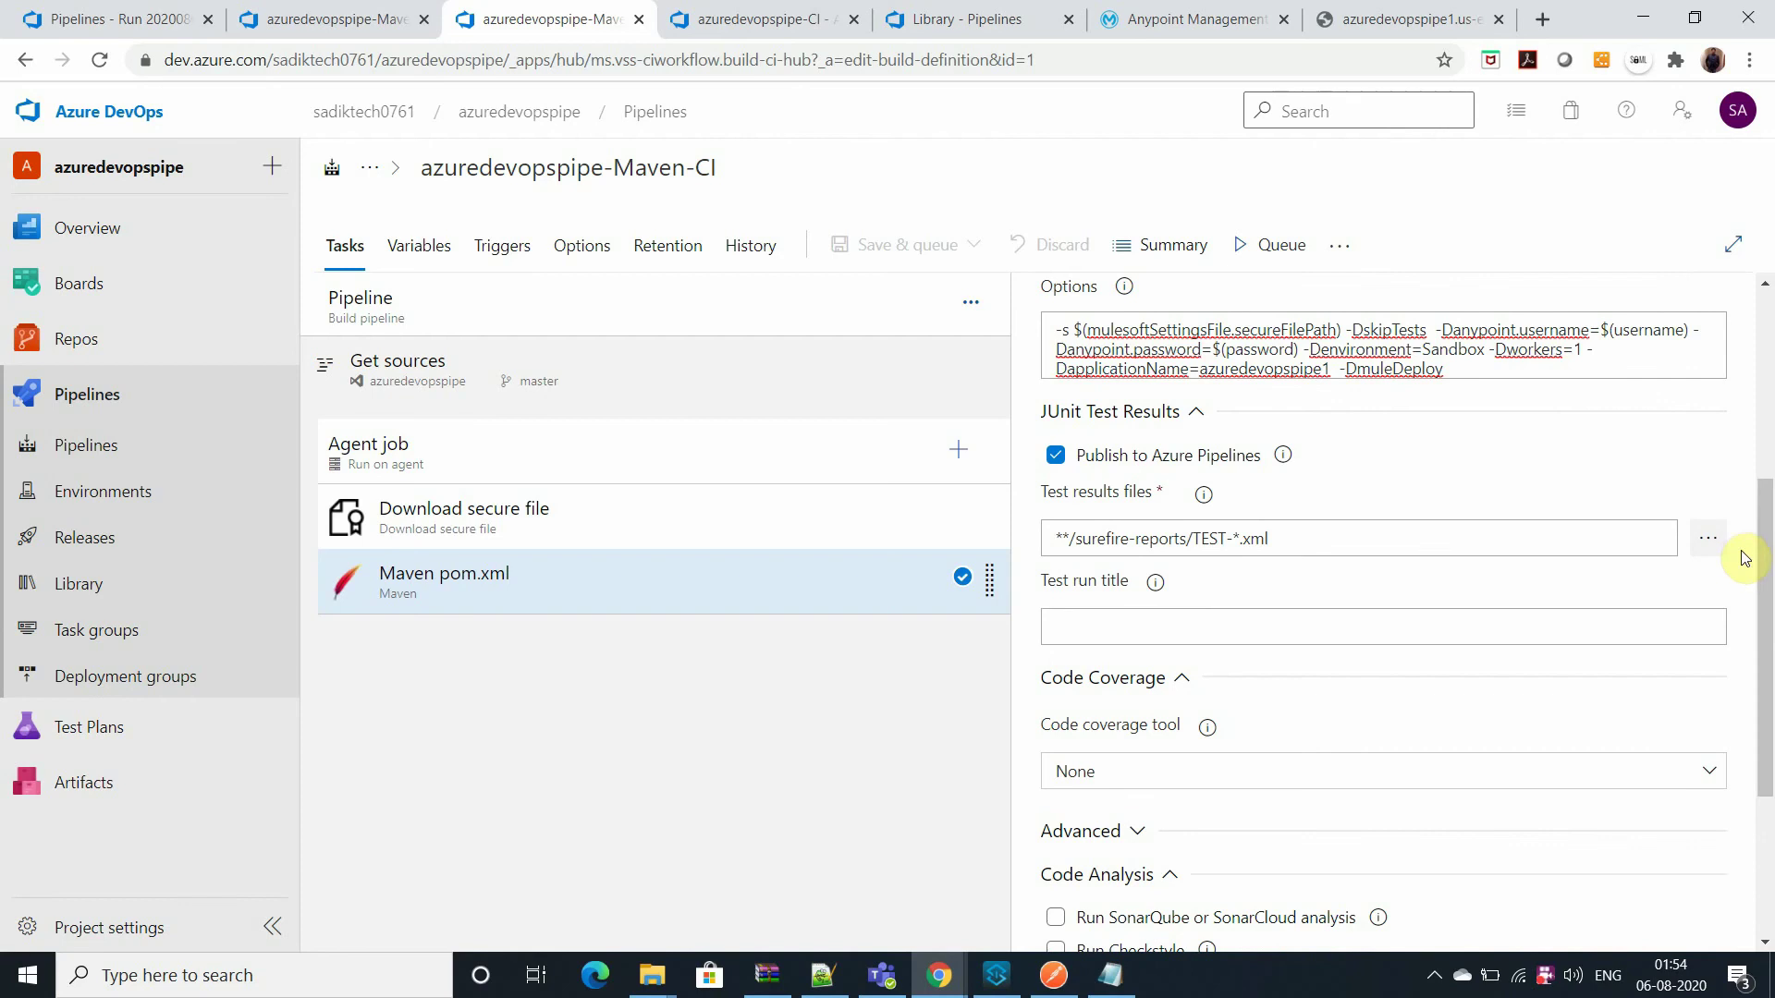
scroll(1759, 558, "up", 1)
- Examine the settings file, credentials and environment arguments in the Options of the Maven pom.xml task
left_click(1158, 467)
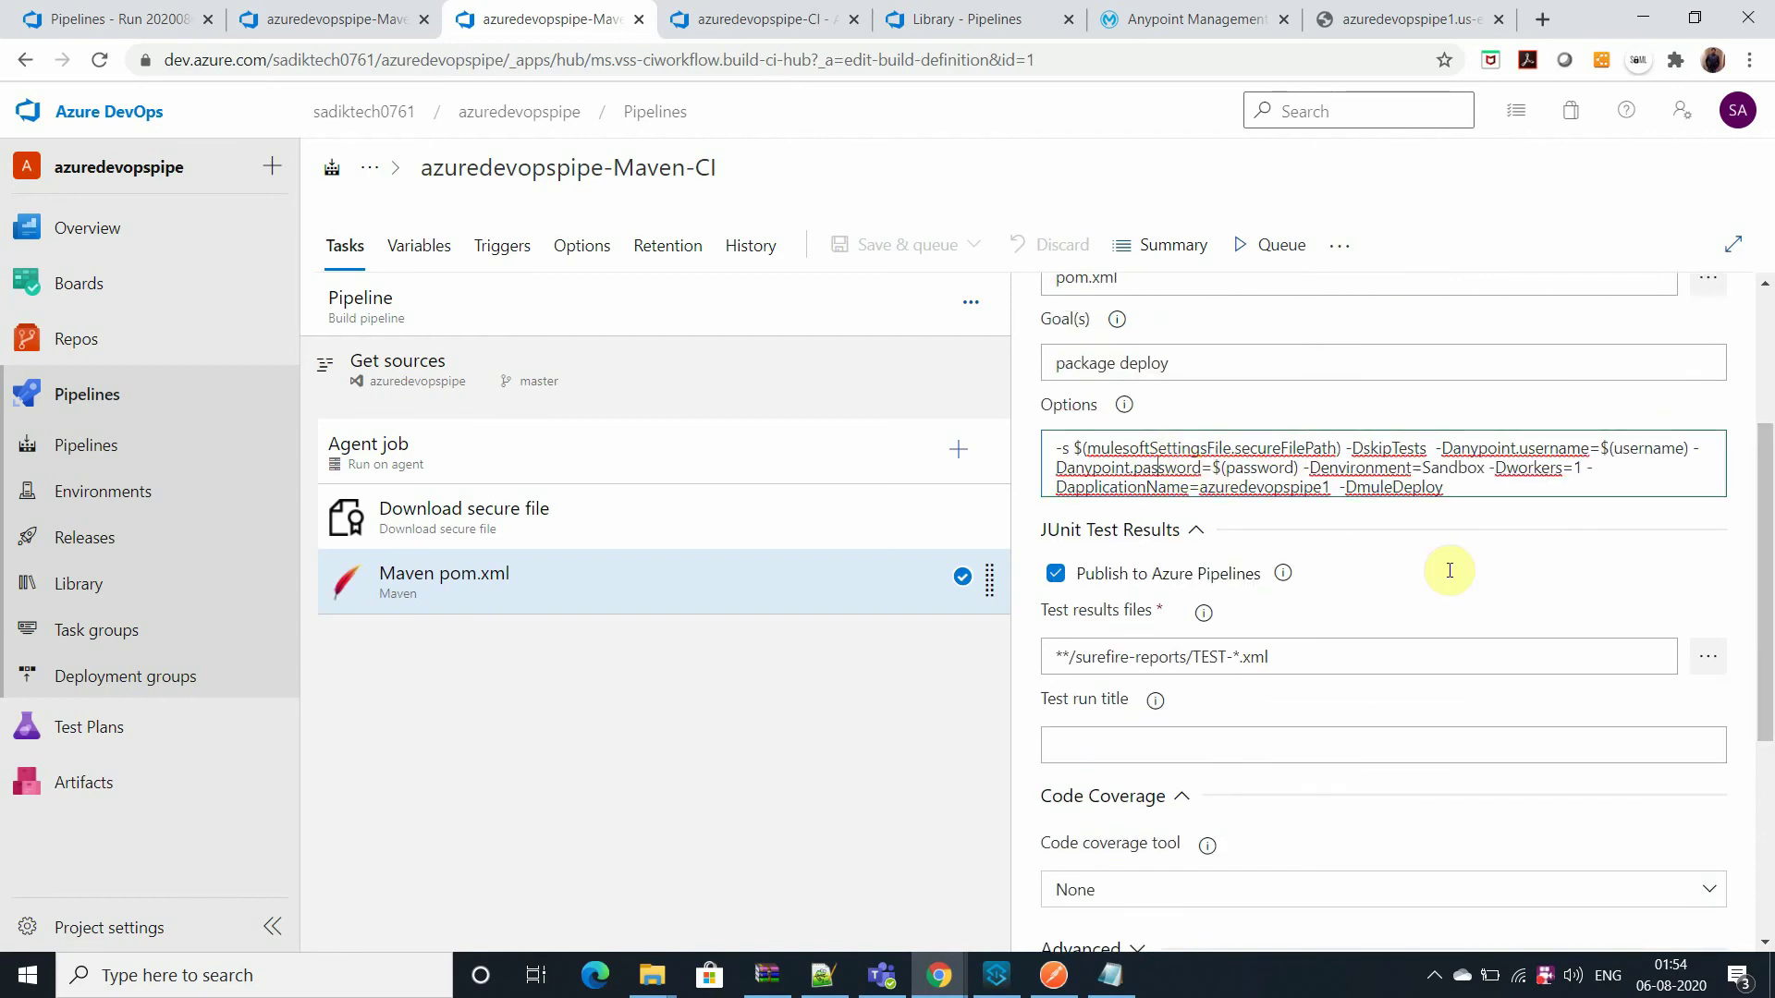
double_click(1160, 447)
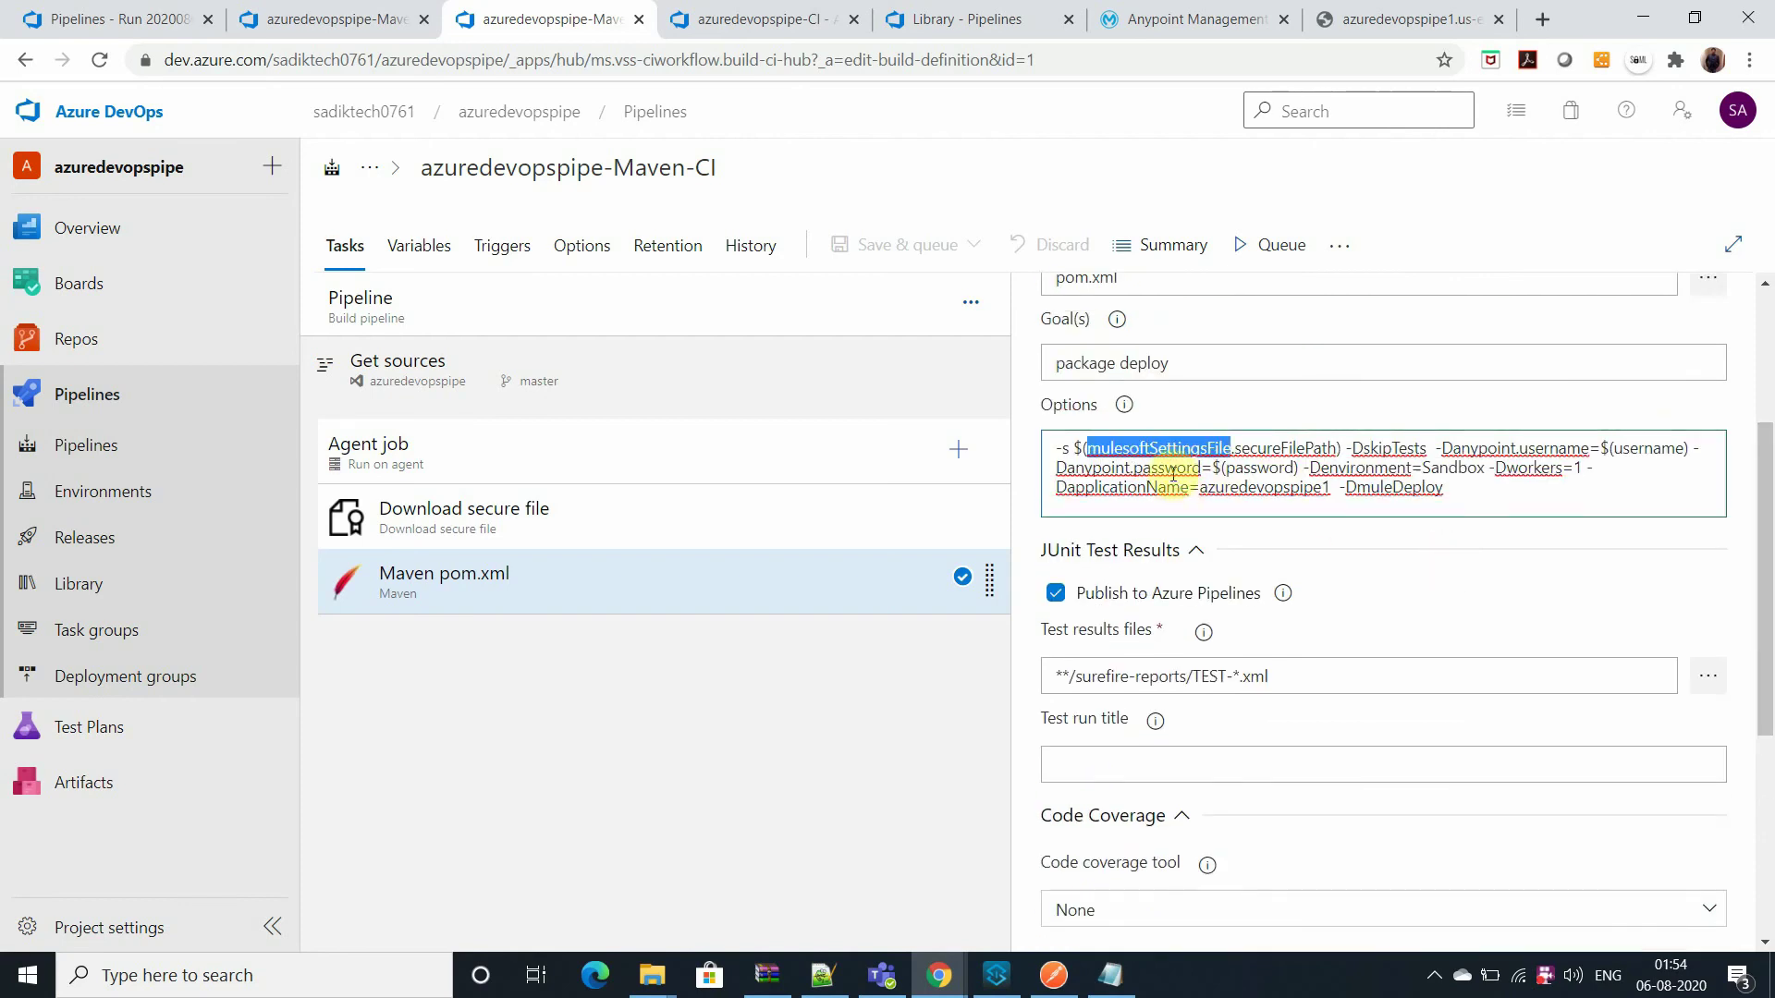
double_click(1324, 469)
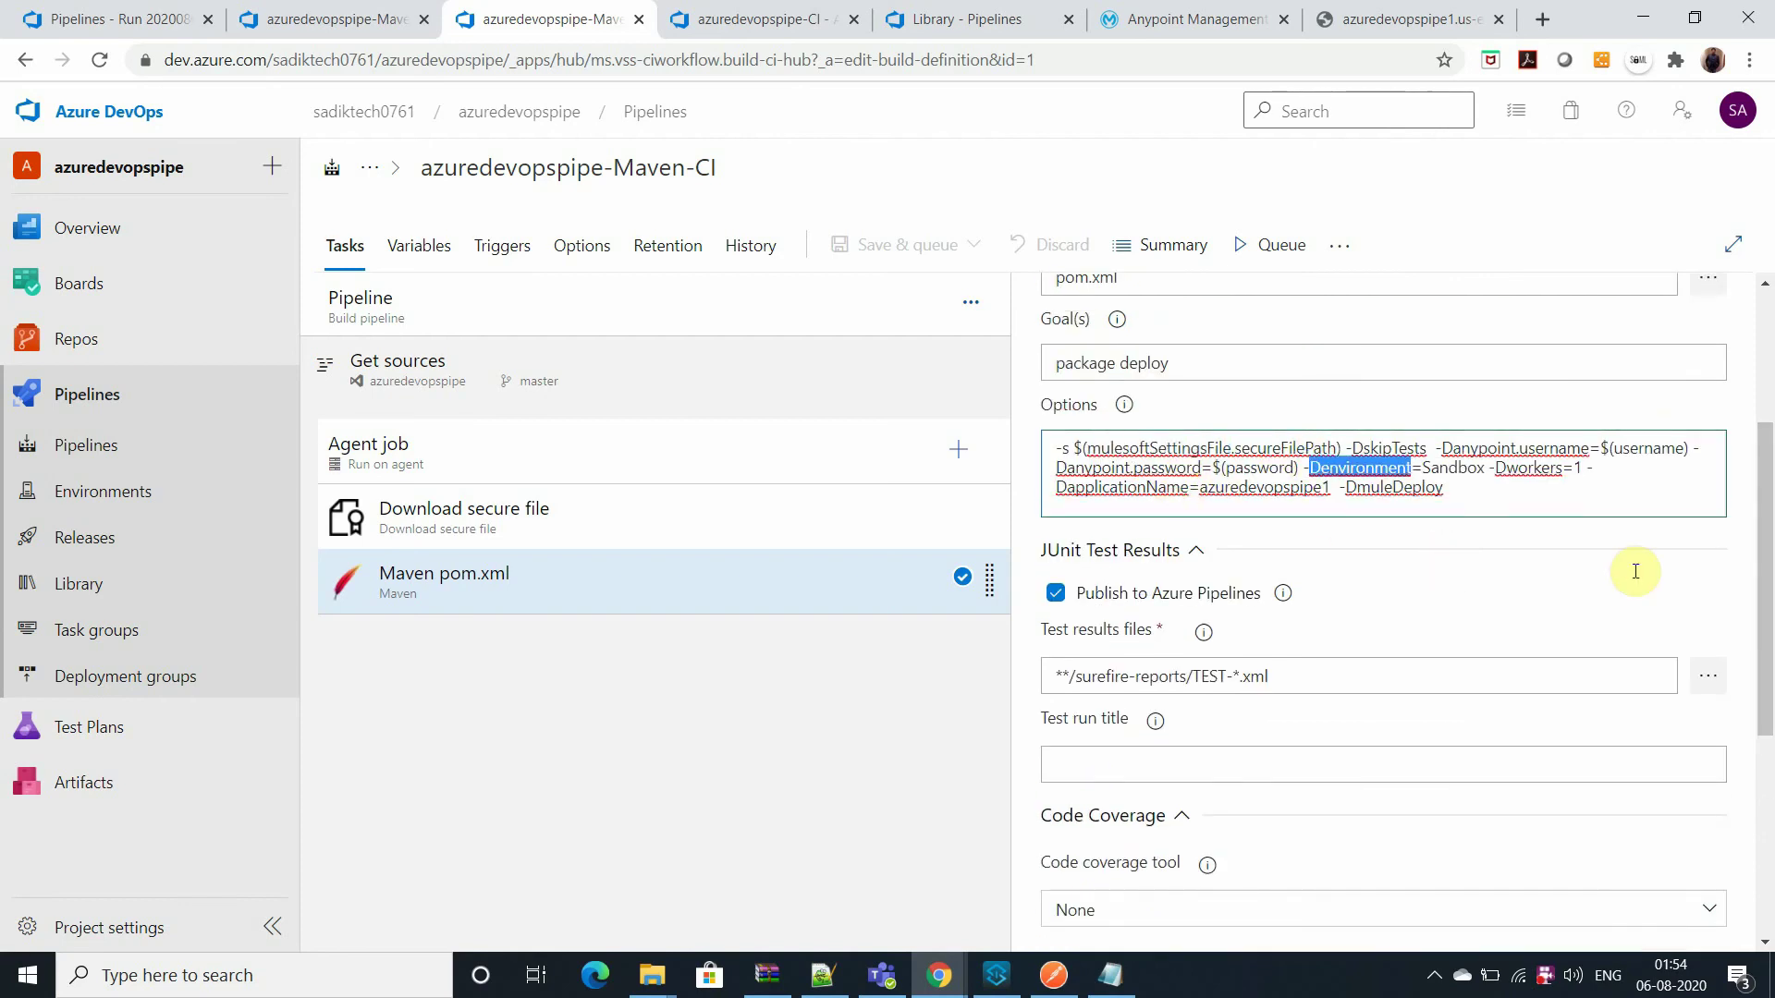
double_click(1292, 447)
- Examine the output variables of the Download secure file task in azuredevopspipe-Maven-CI, including its reference name and secureFilePath variable
left_click(975, 19)
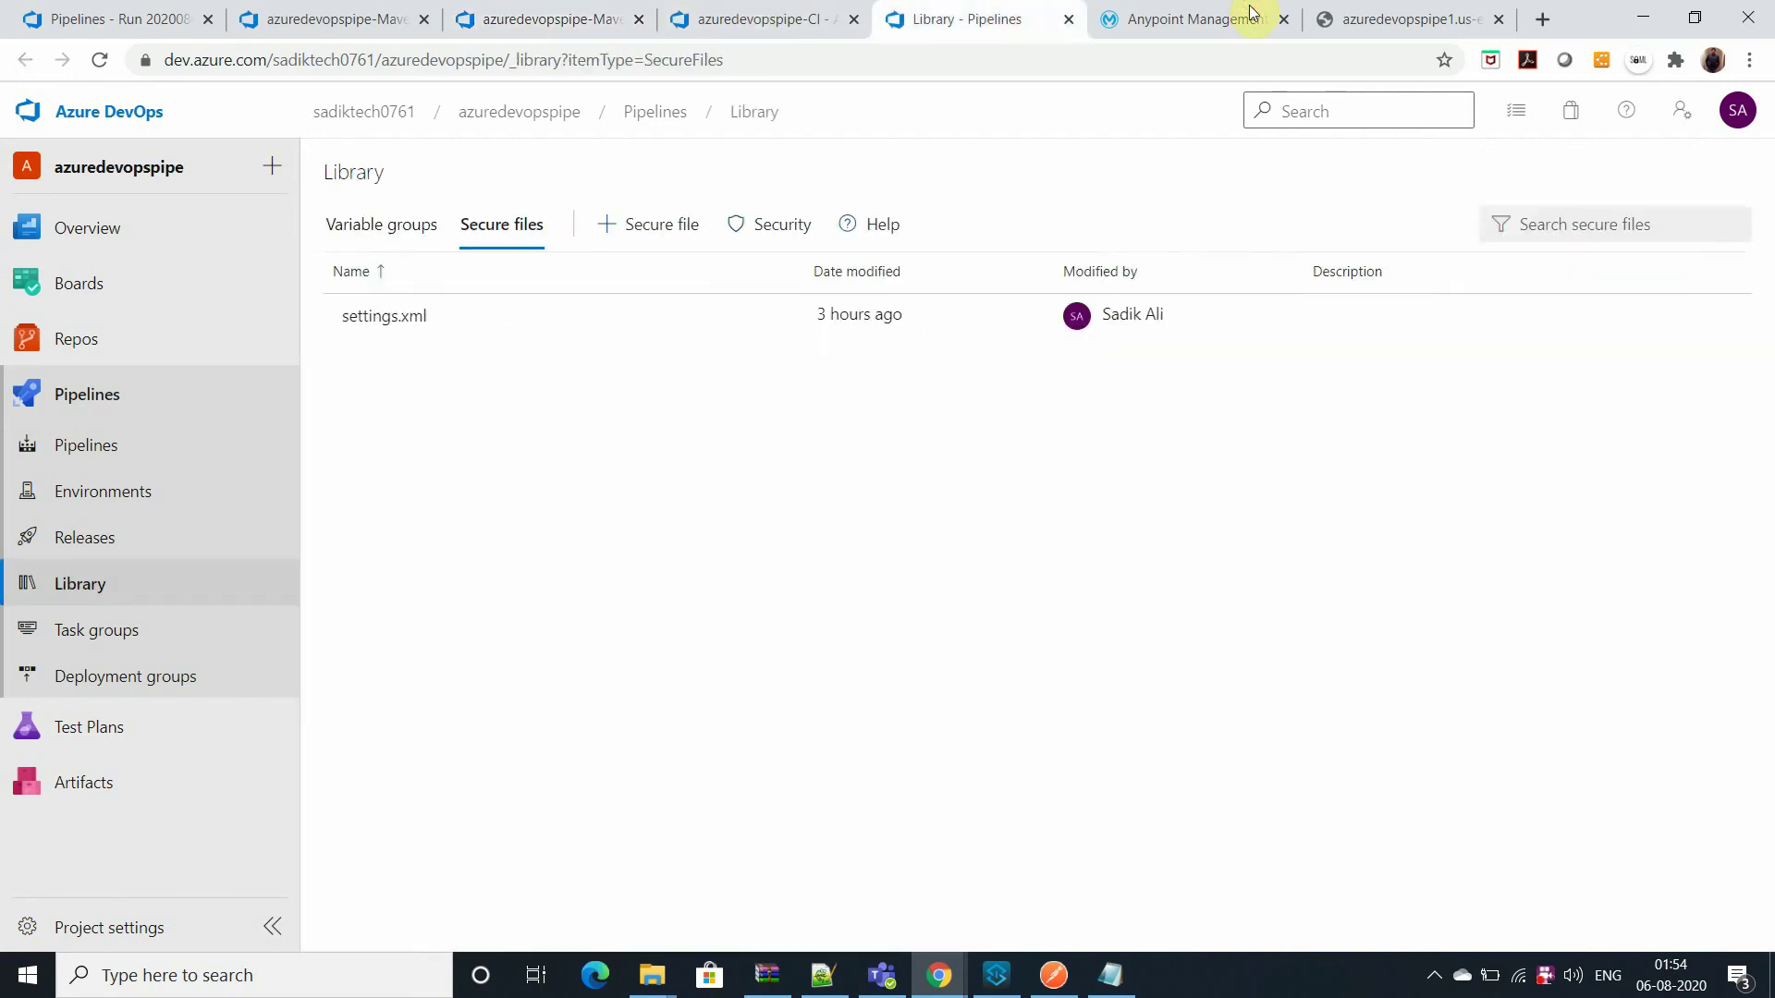
left_click(786, 18)
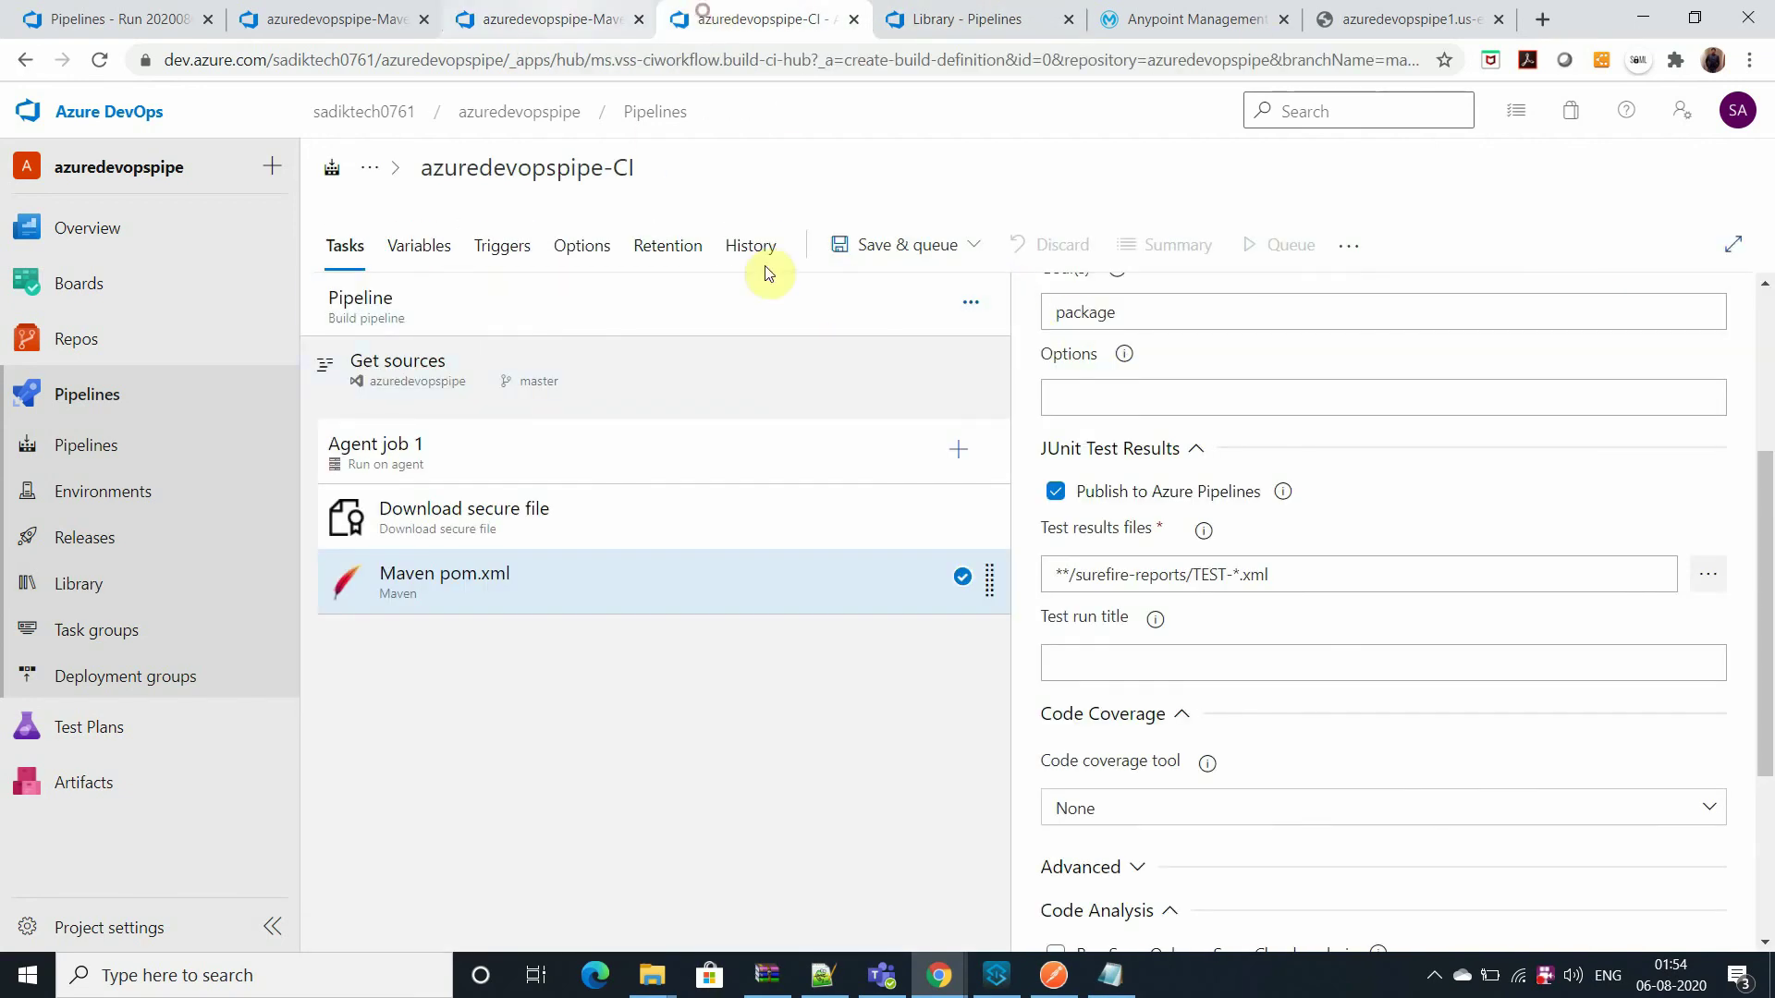
key("ctrl+shift+Tab")
left_click(915, 524)
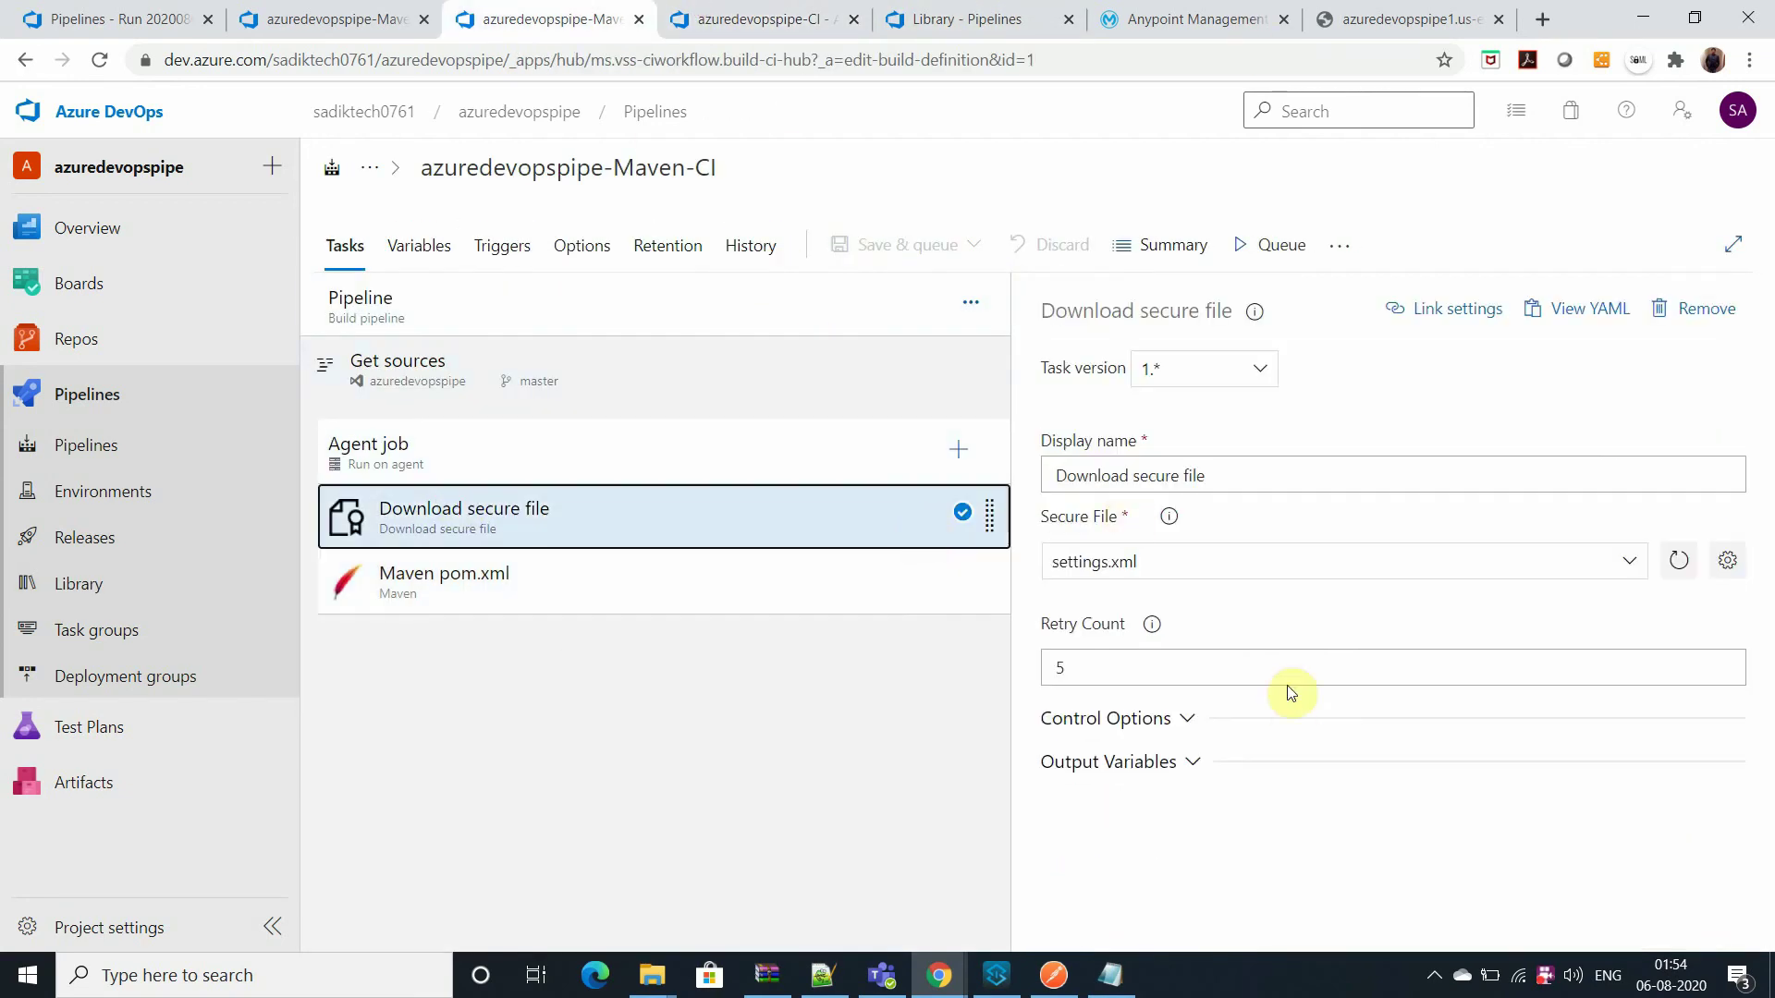
left_click(1331, 754)
scroll(1346, 745, "down", 1)
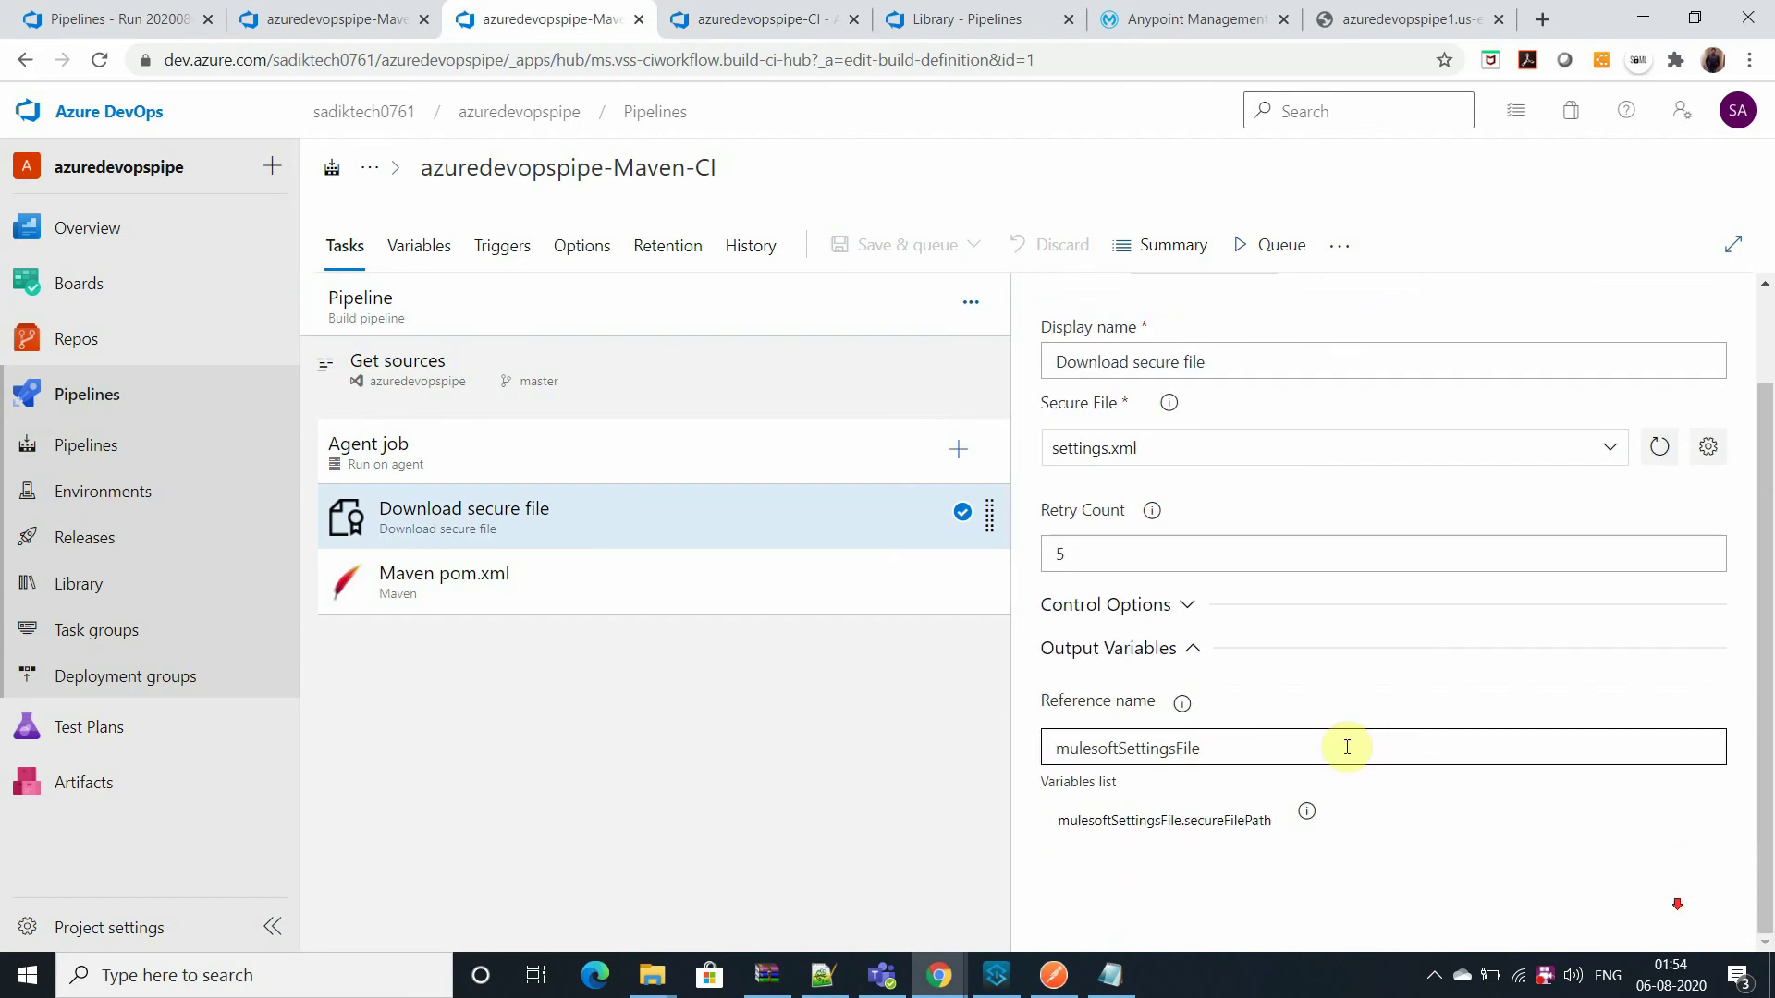
double_click(1123, 751)
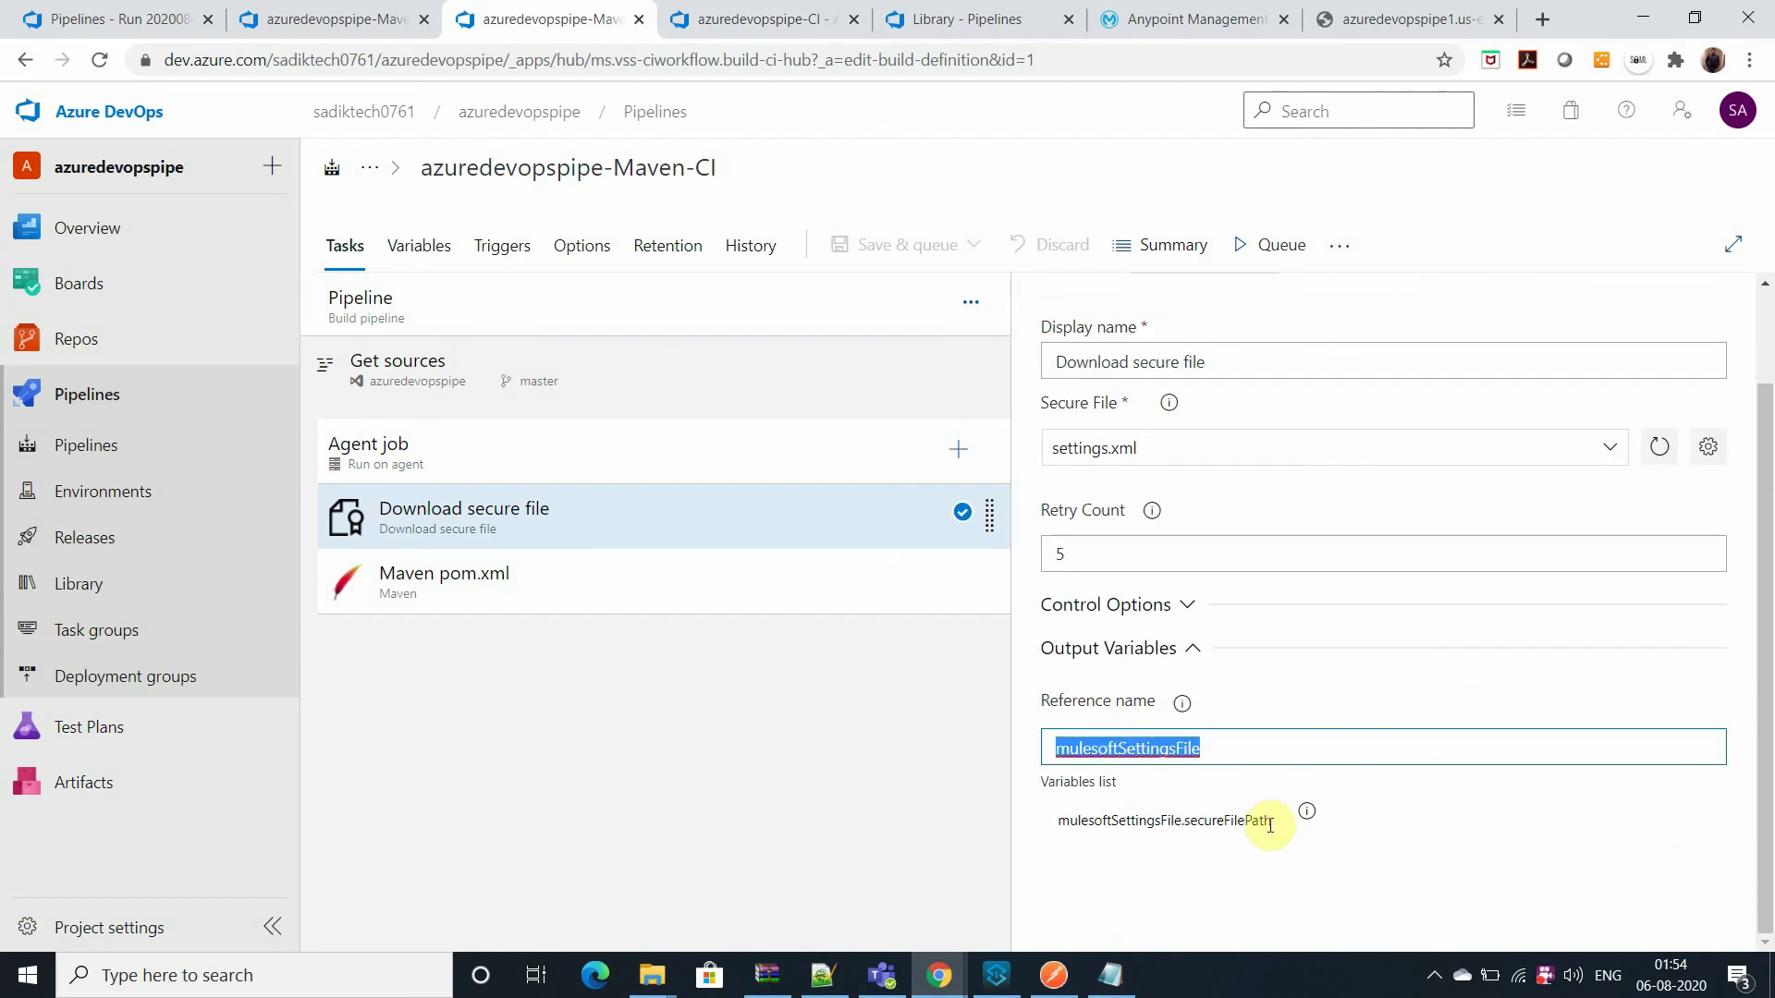
left_click_drag(1276, 822, 1071, 820)
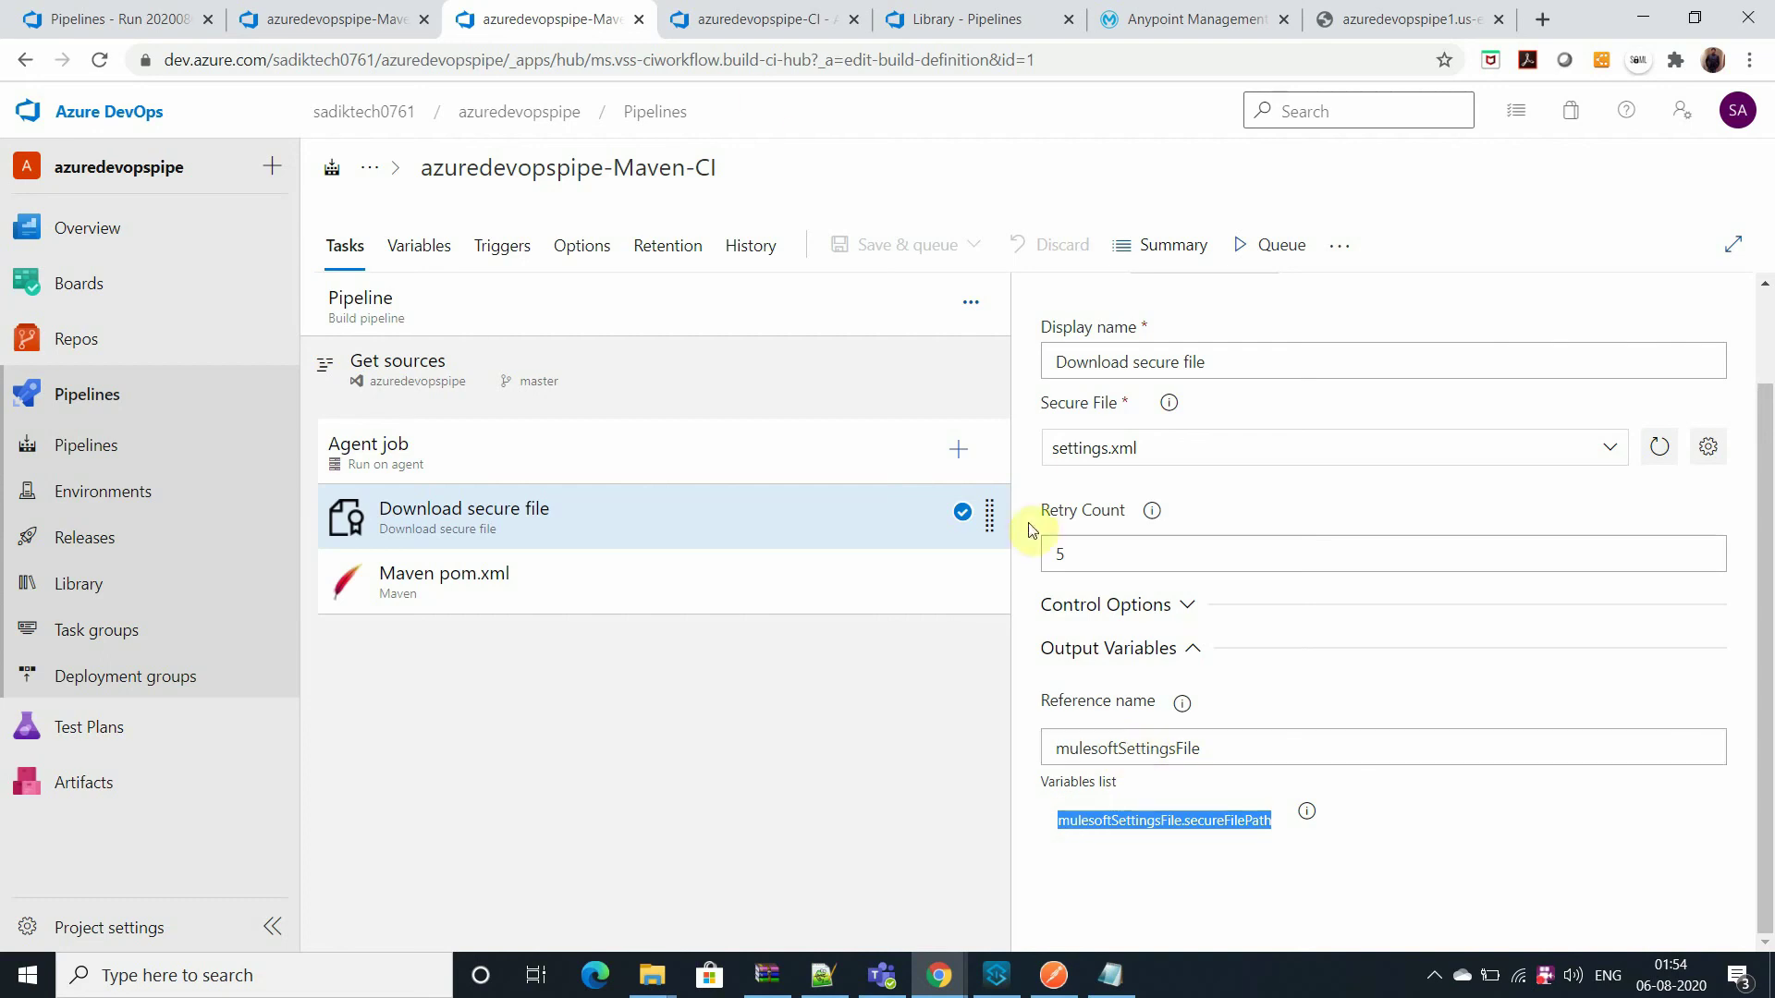
- Examine the Maven pom.xml task's Options, covering the secure file path, Anypoint username and password variables, application name and -DmuleDeploy flag
left_click(877, 554)
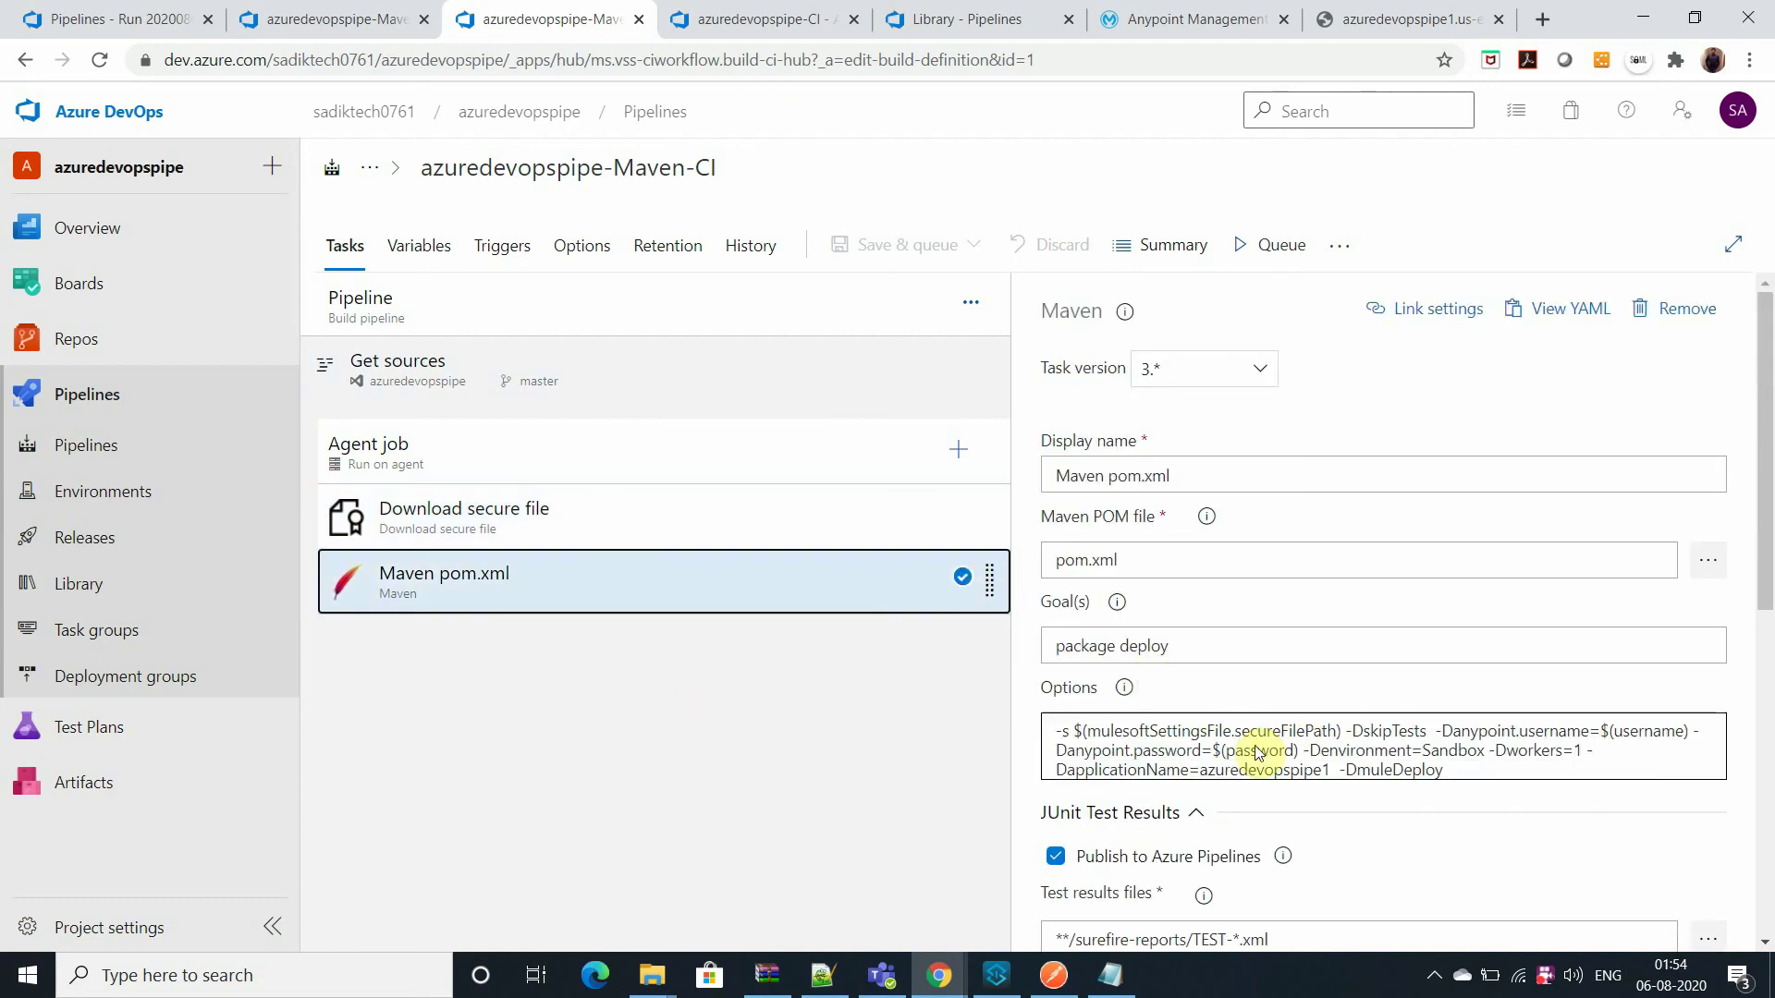
left_click_drag(1342, 732, 1086, 736)
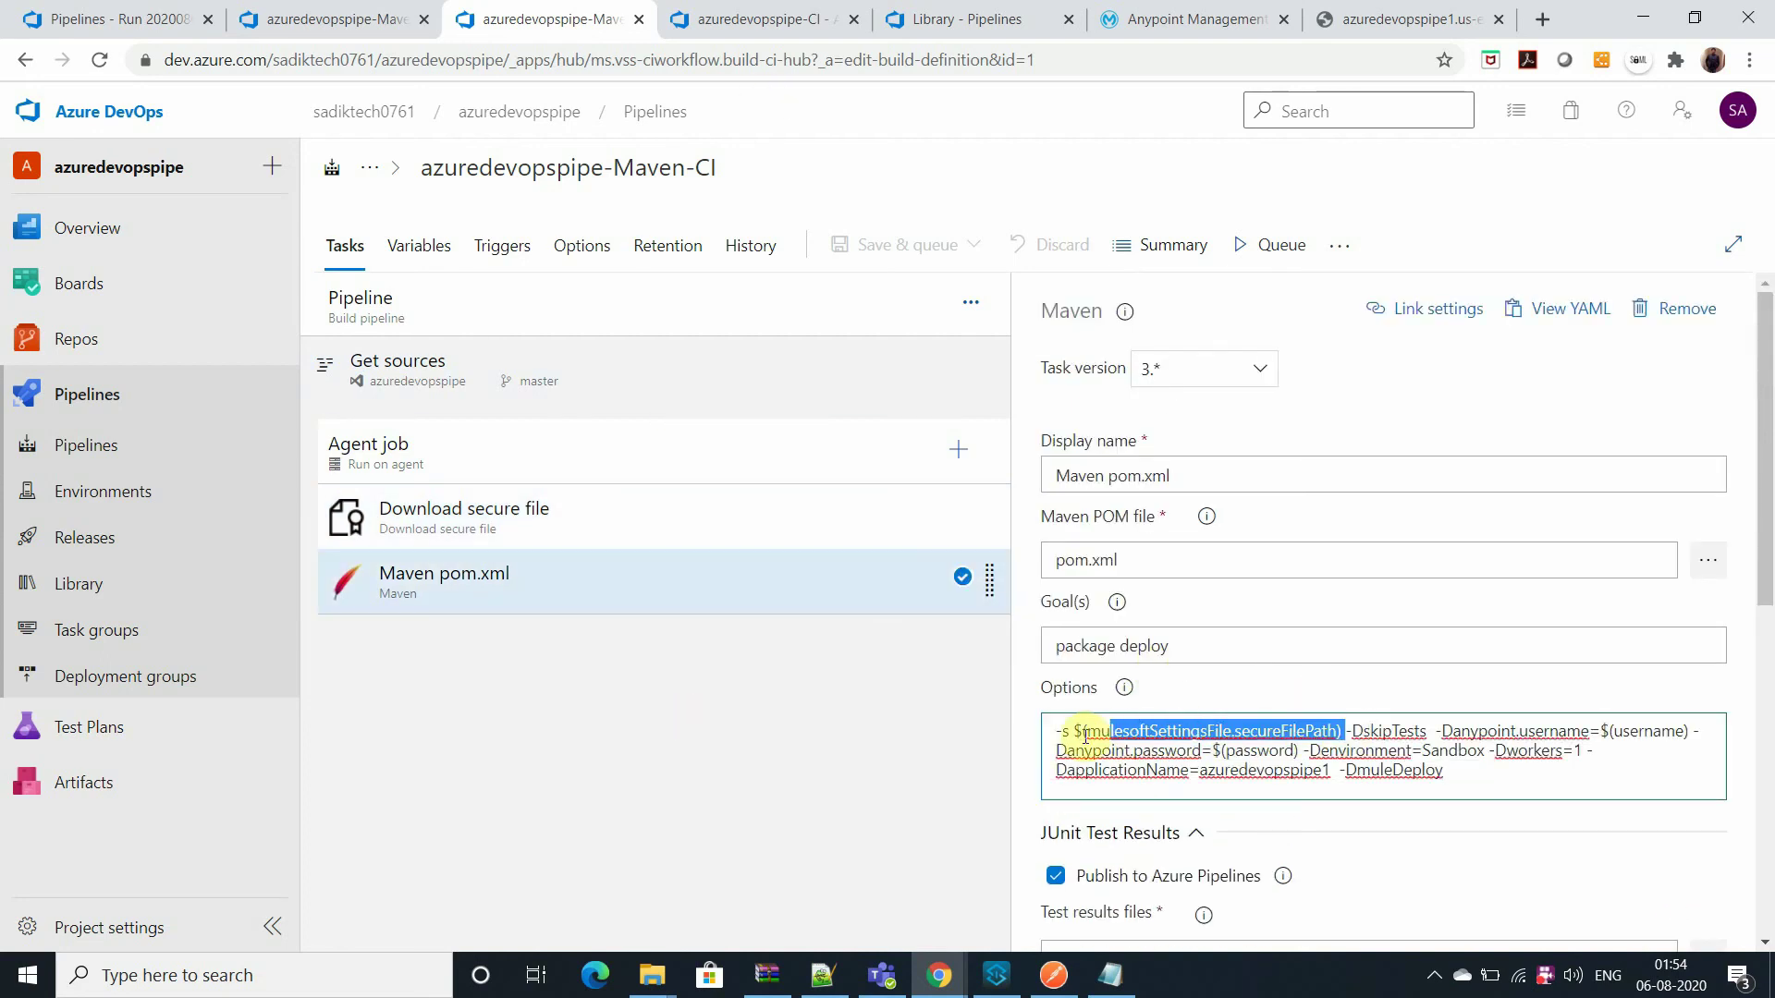
left_click(1174, 731)
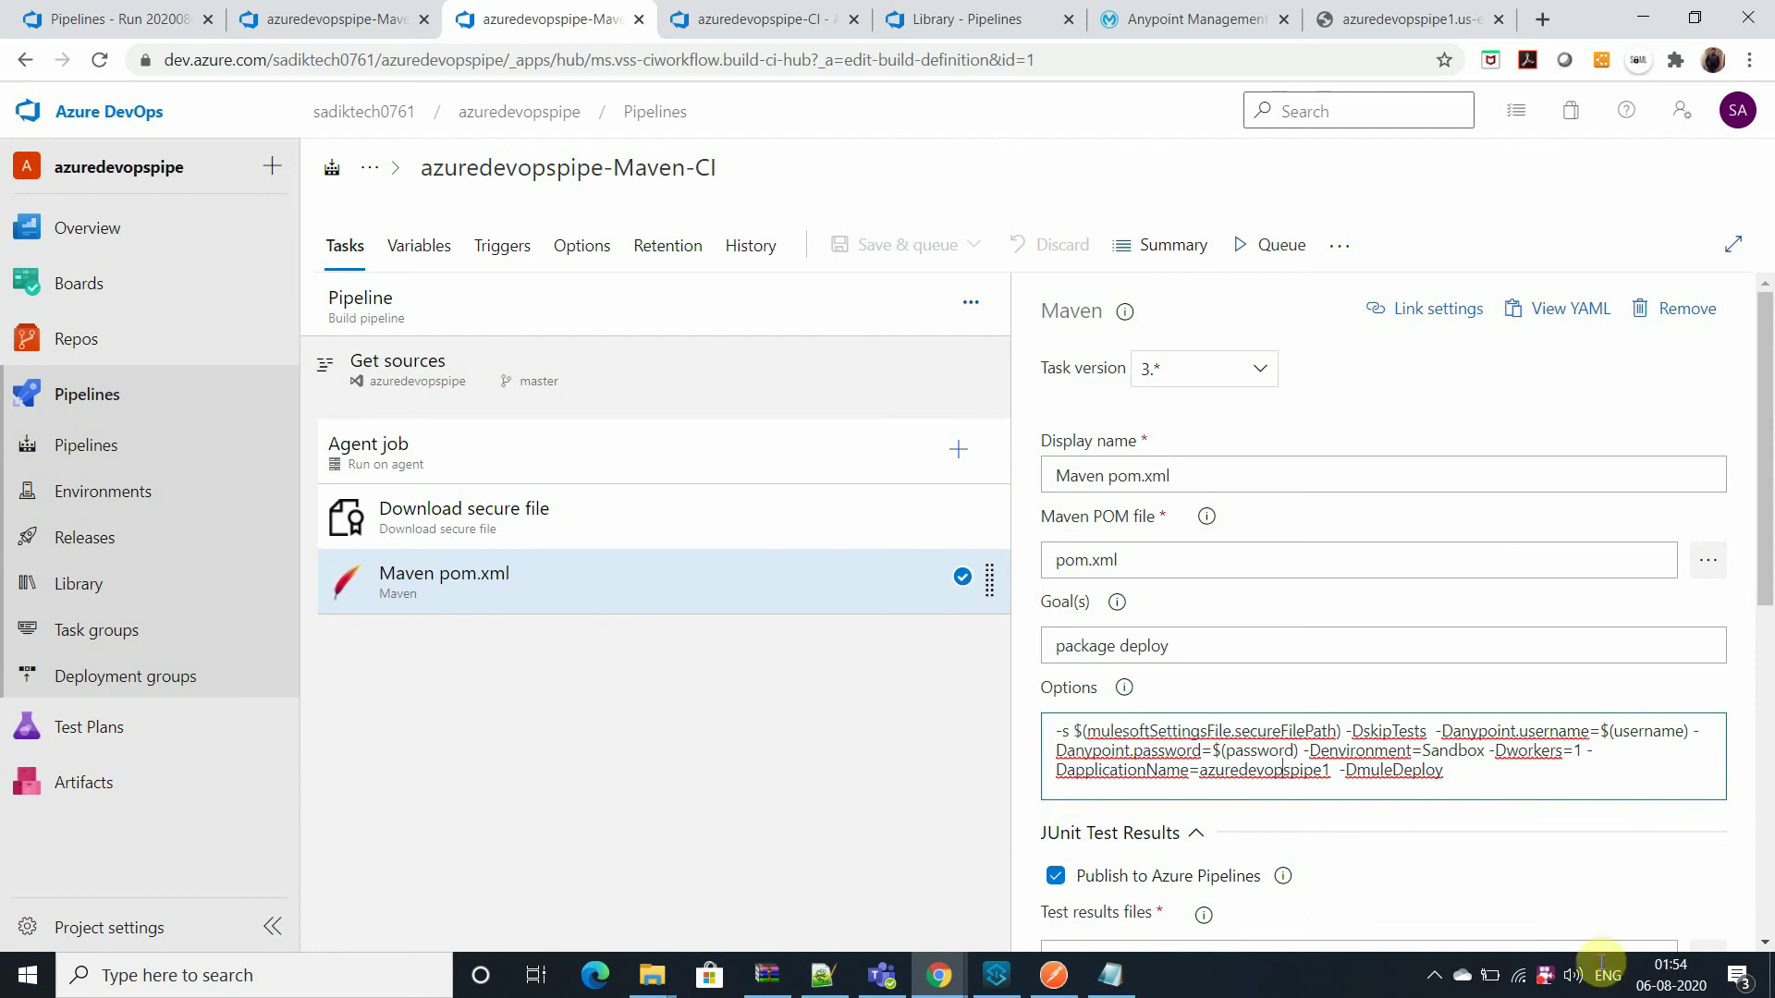
double_click(1298, 732)
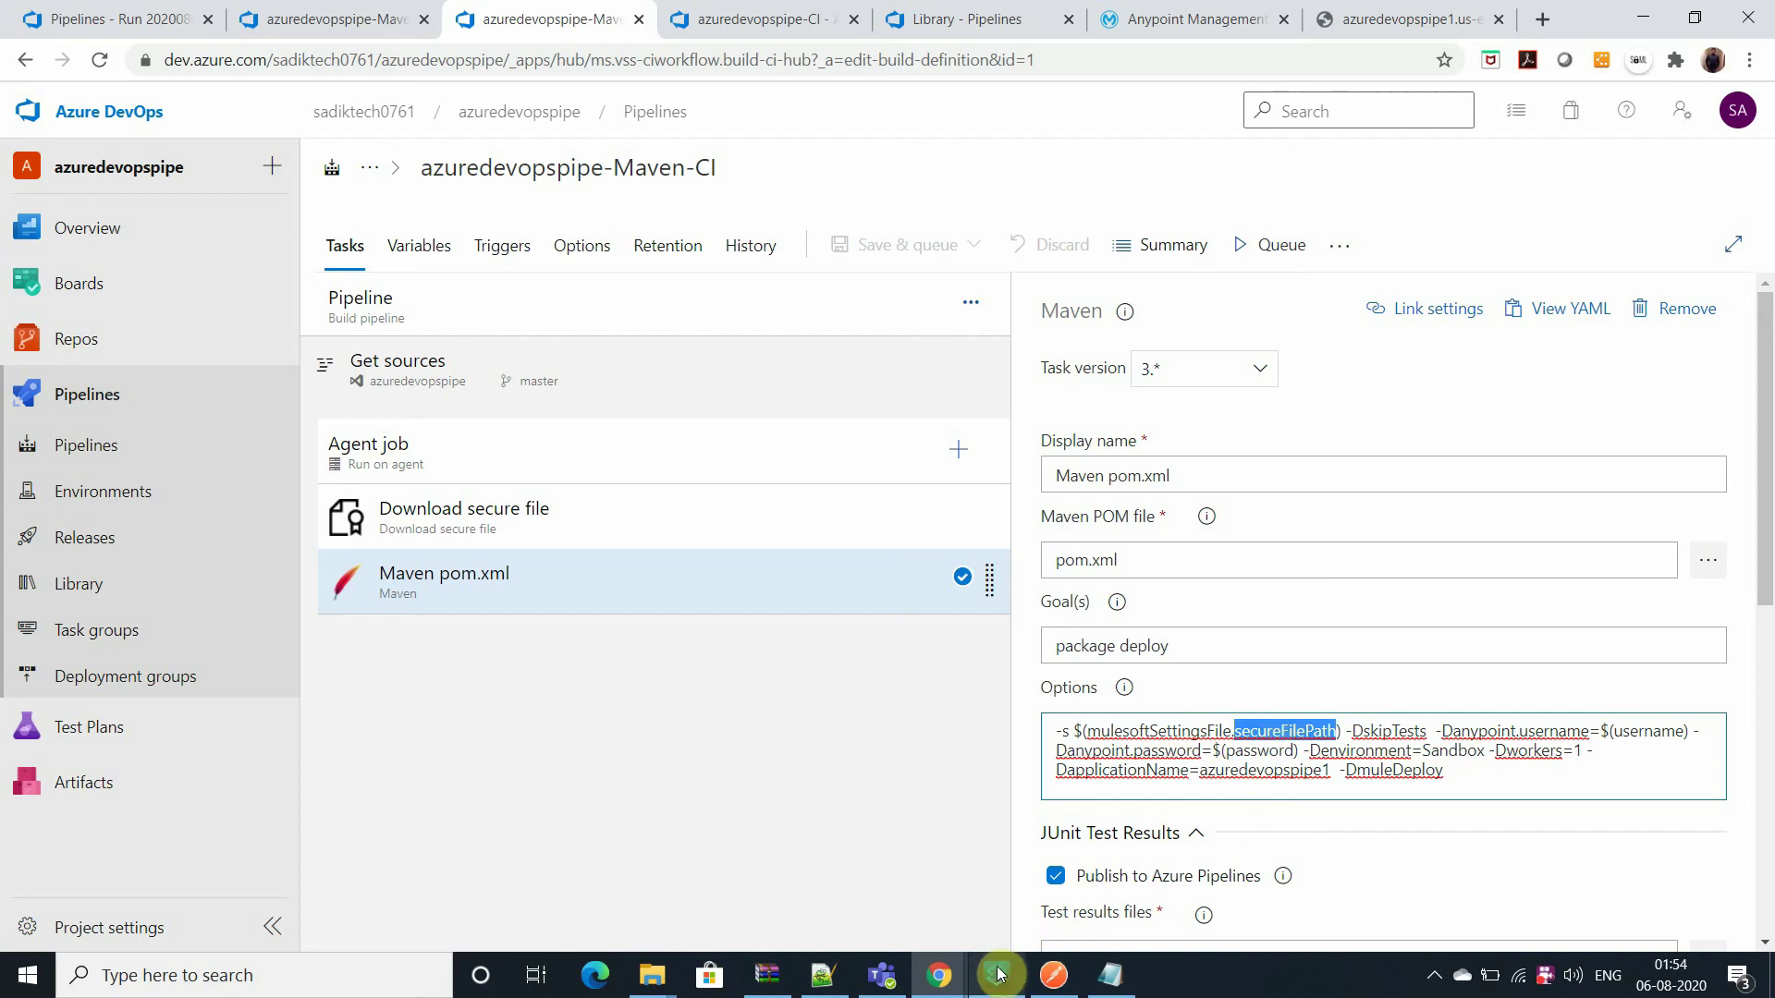
left_click(1230, 751)
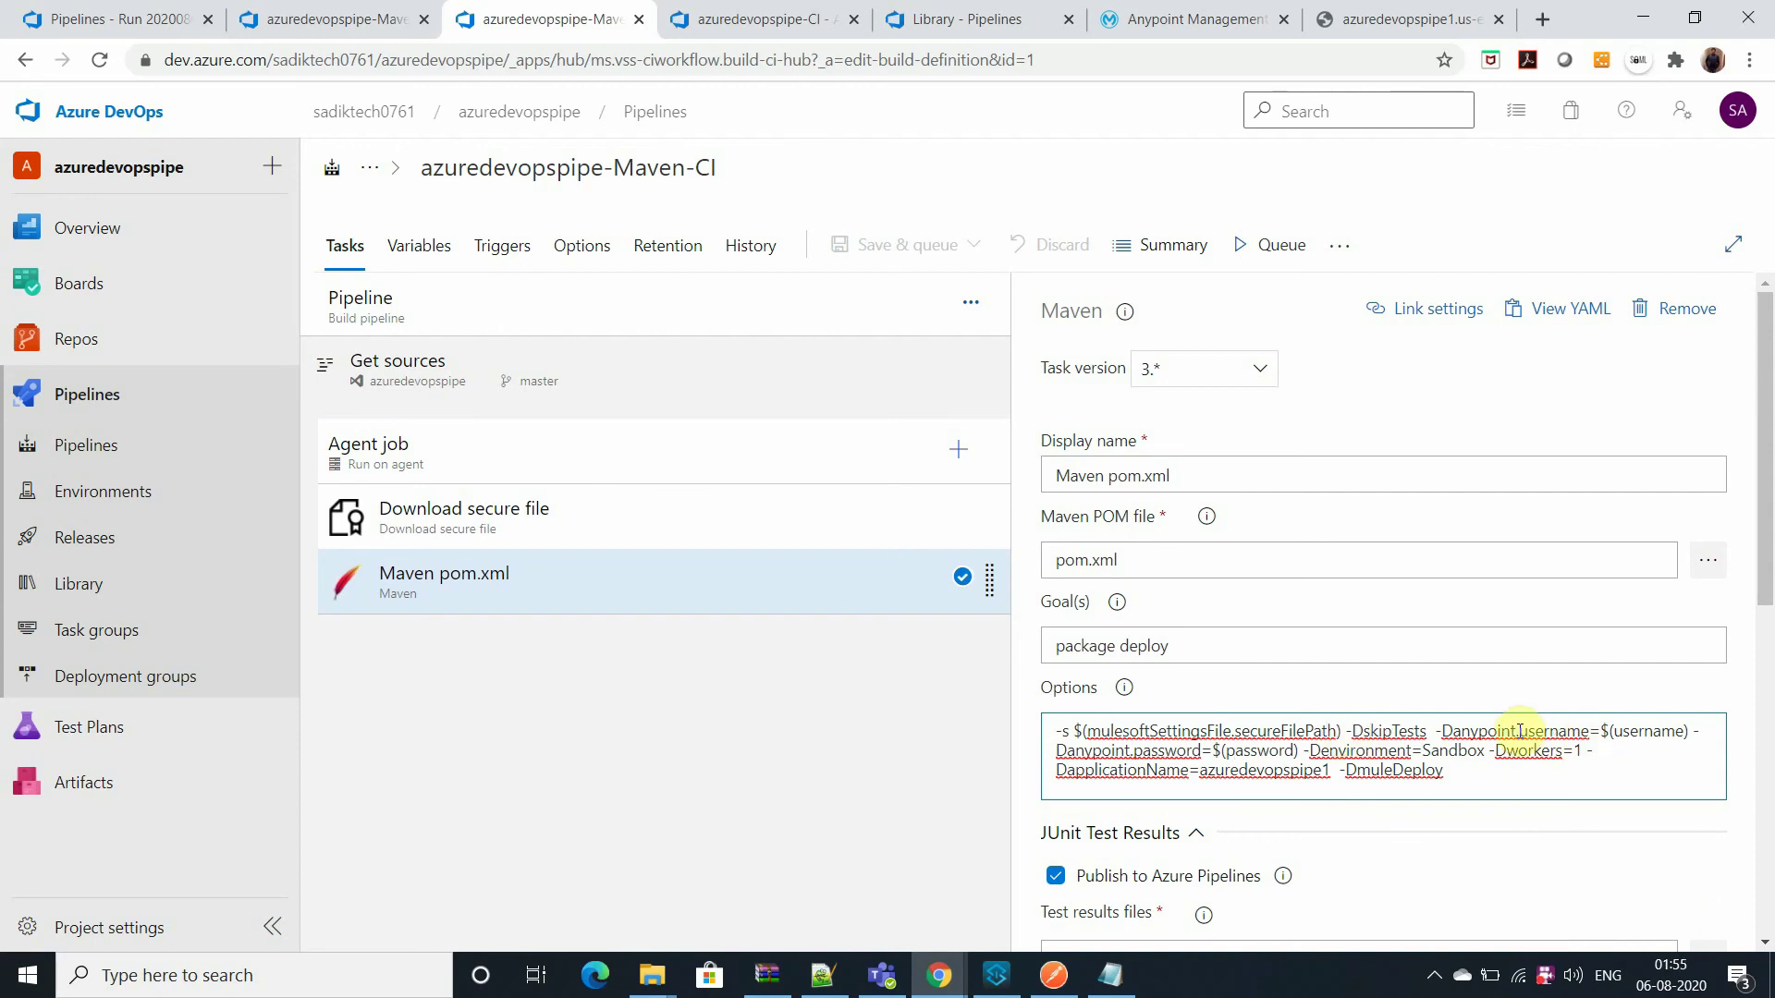
left_click_drag(1519, 731, 1542, 765)
double_click(1648, 732)
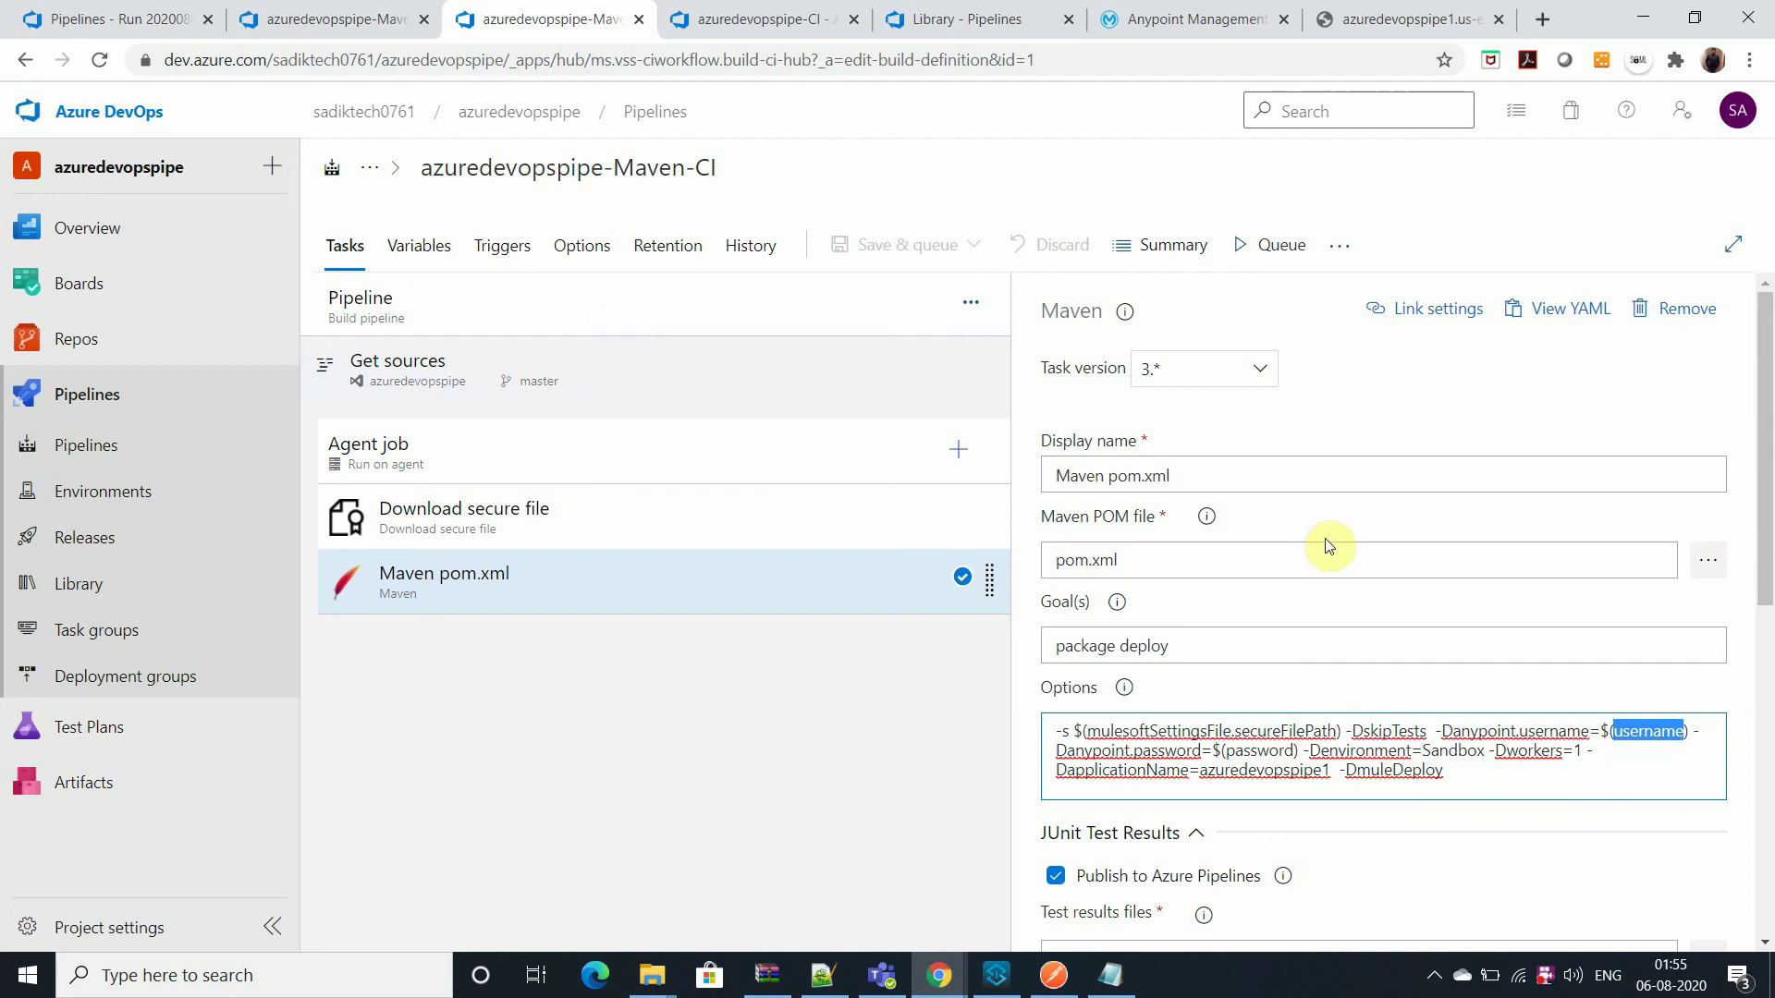
key("ctrl+a")
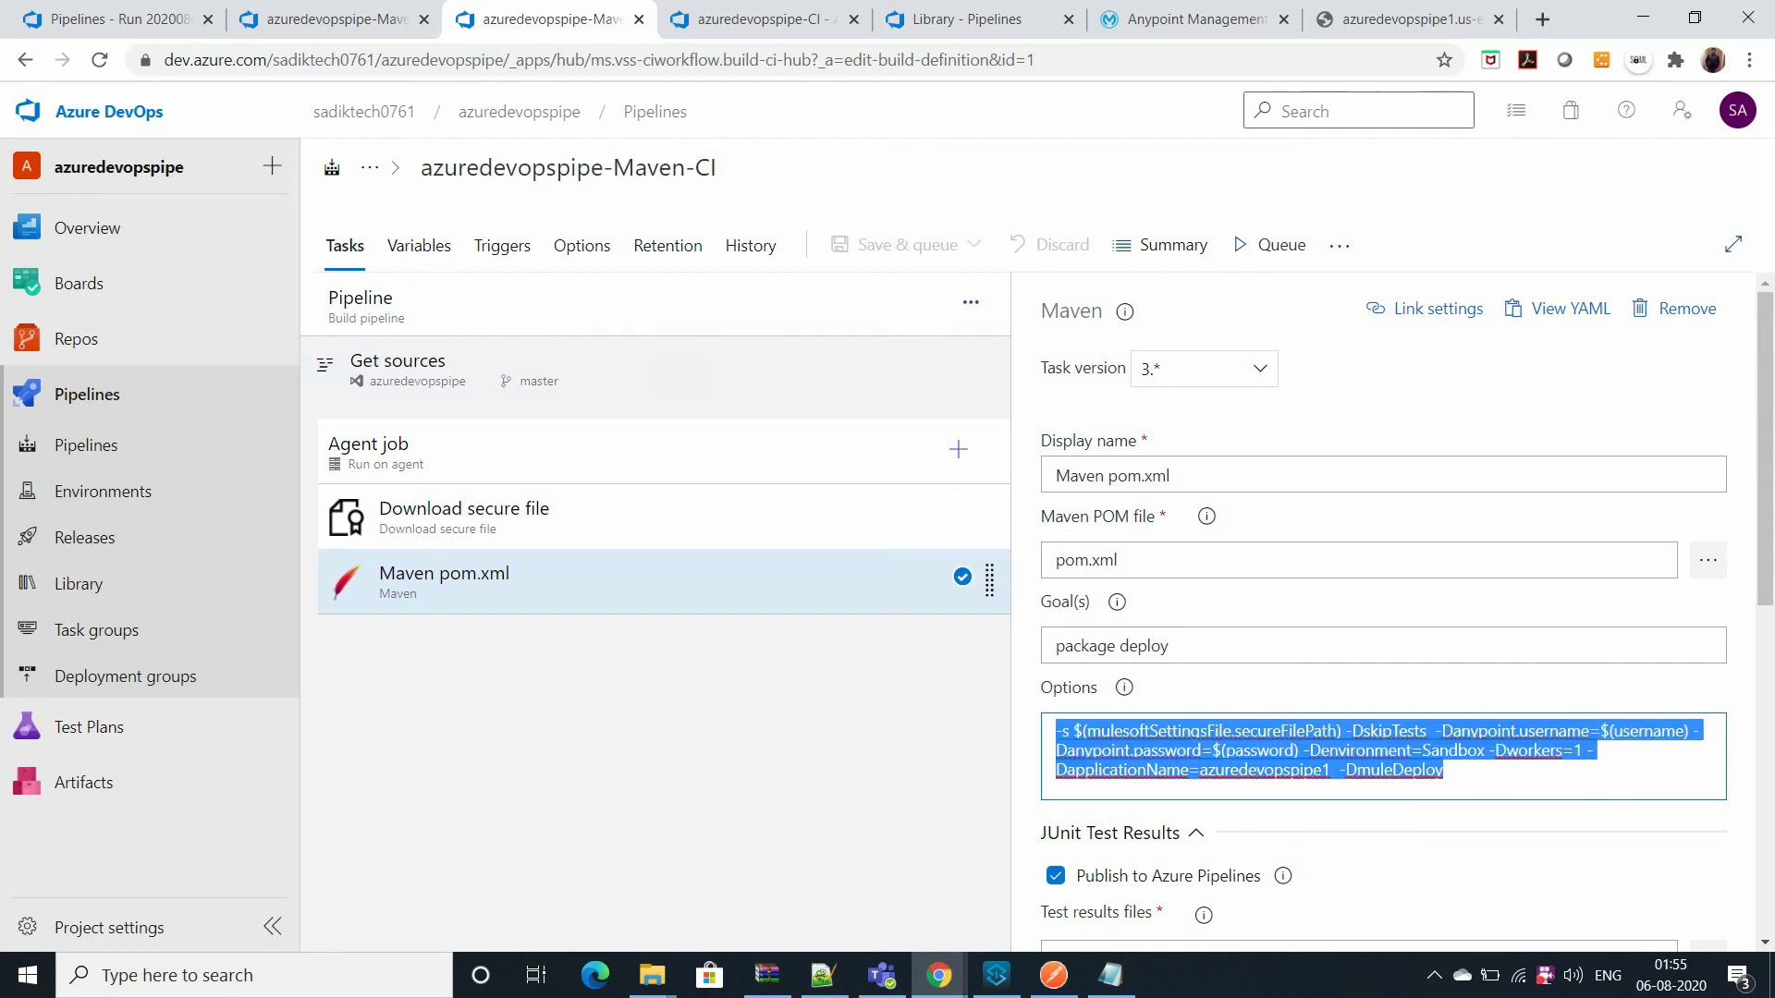
left_click(1622, 729)
left_click_drag(1626, 737, 1685, 735)
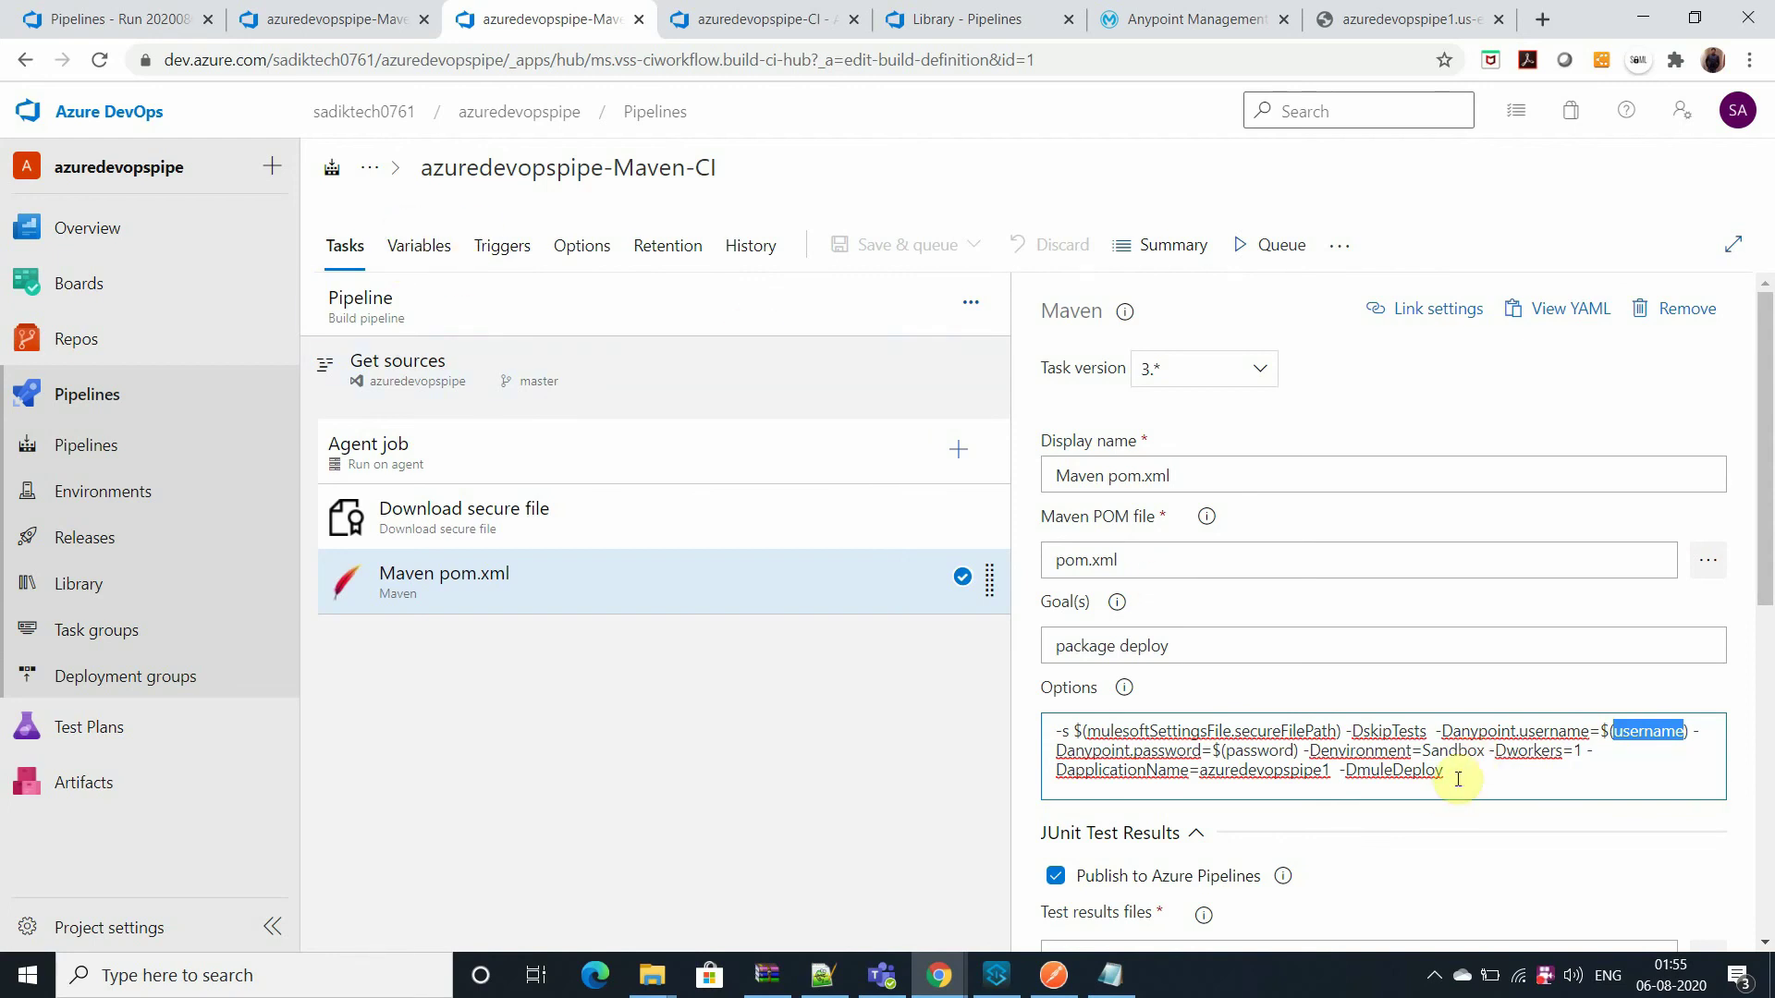
left_click_drag(1444, 771, 1190, 771)
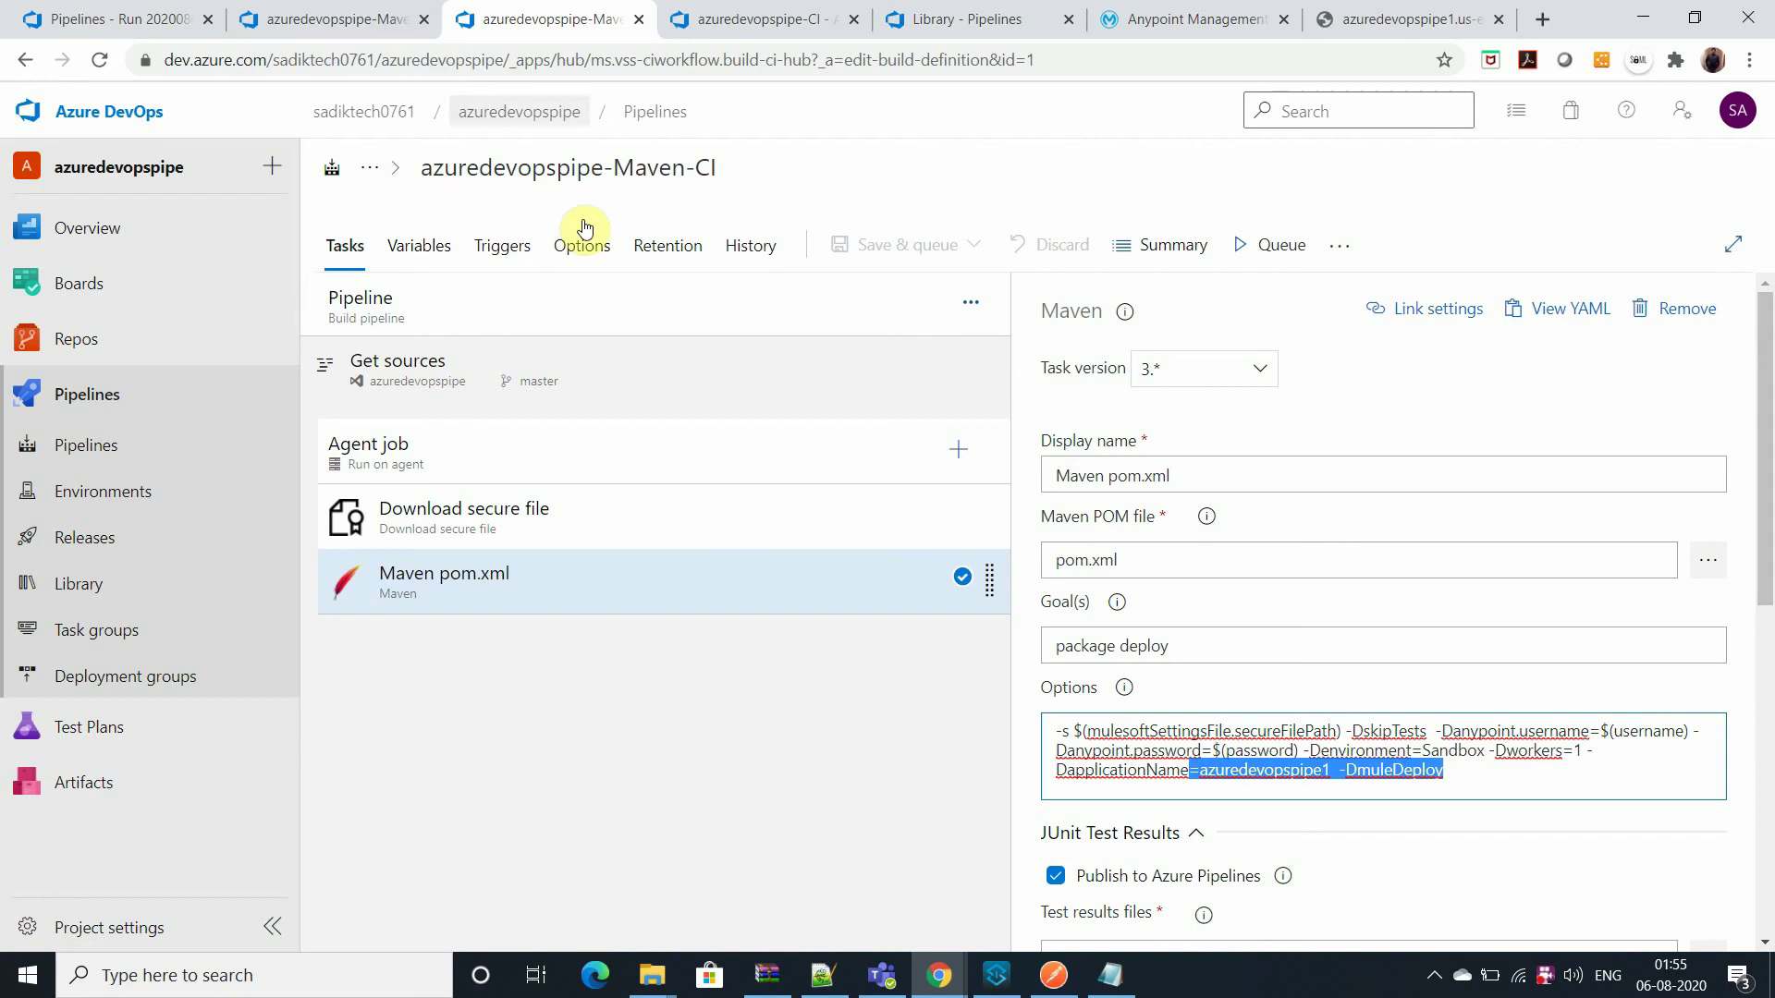
- Run the azuredevopspipe-Maven-CI pipeline manually on the Azure Pipelines agent pool and open the run's Agent job log
left_click(74, 7)
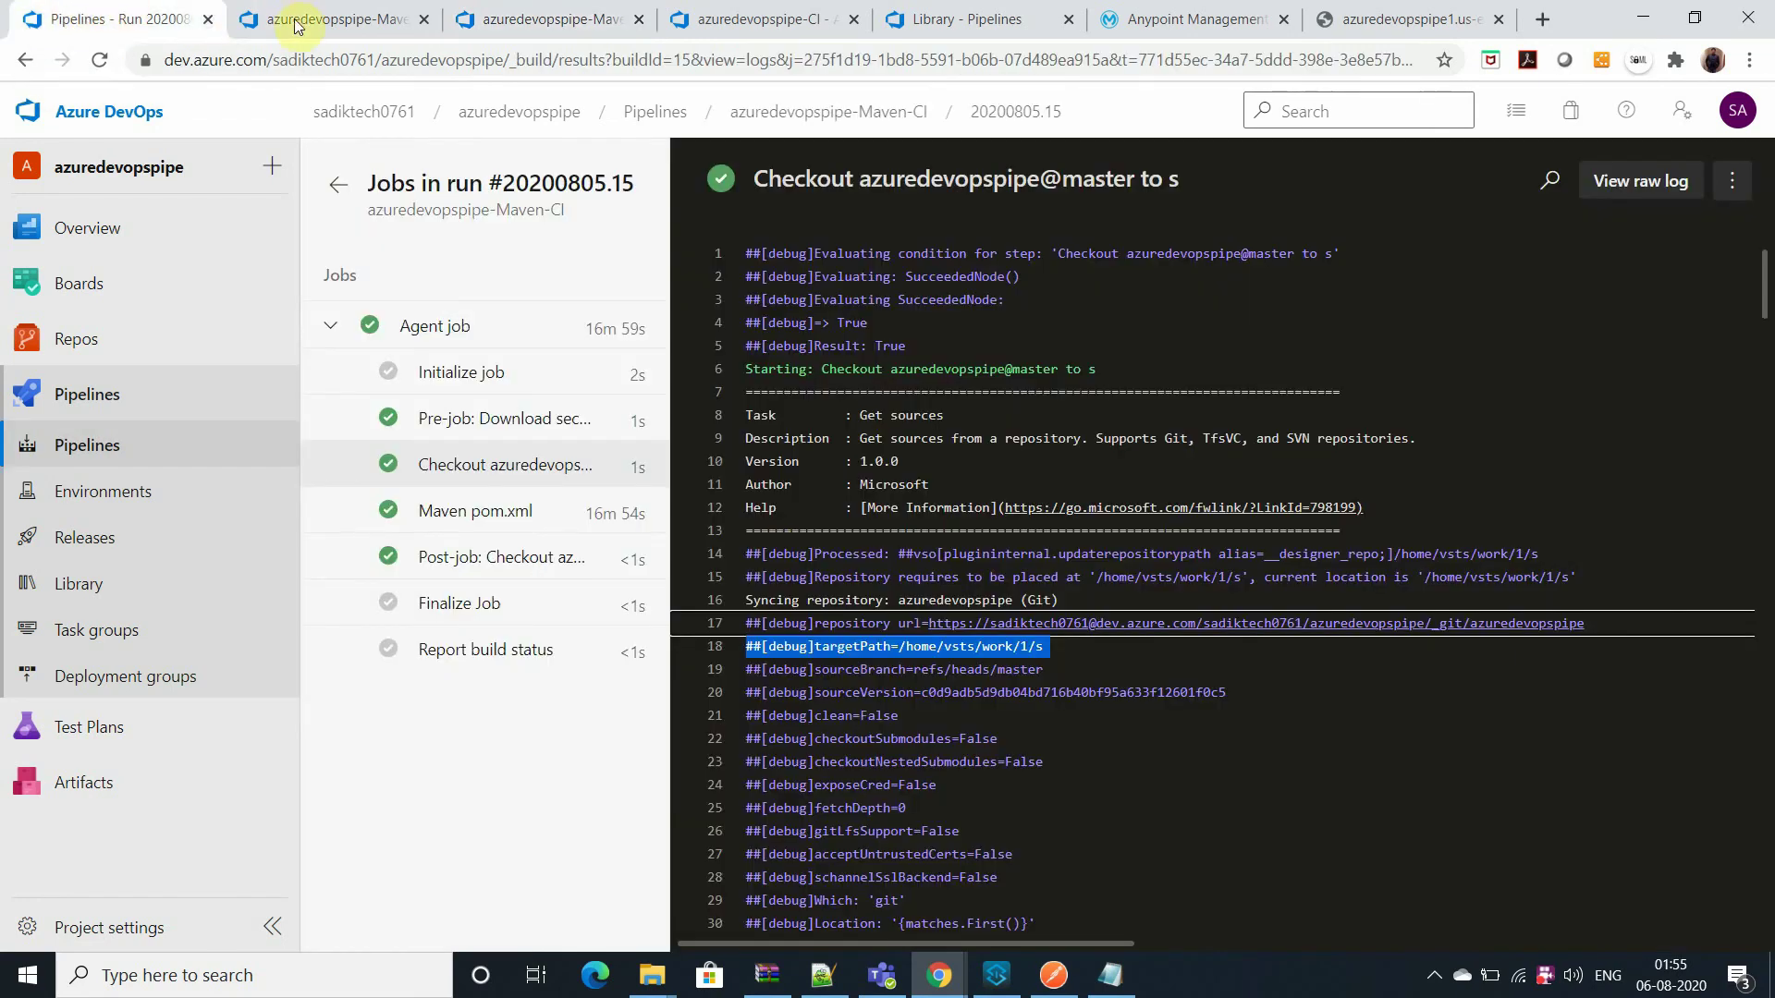
left_click(296, 26)
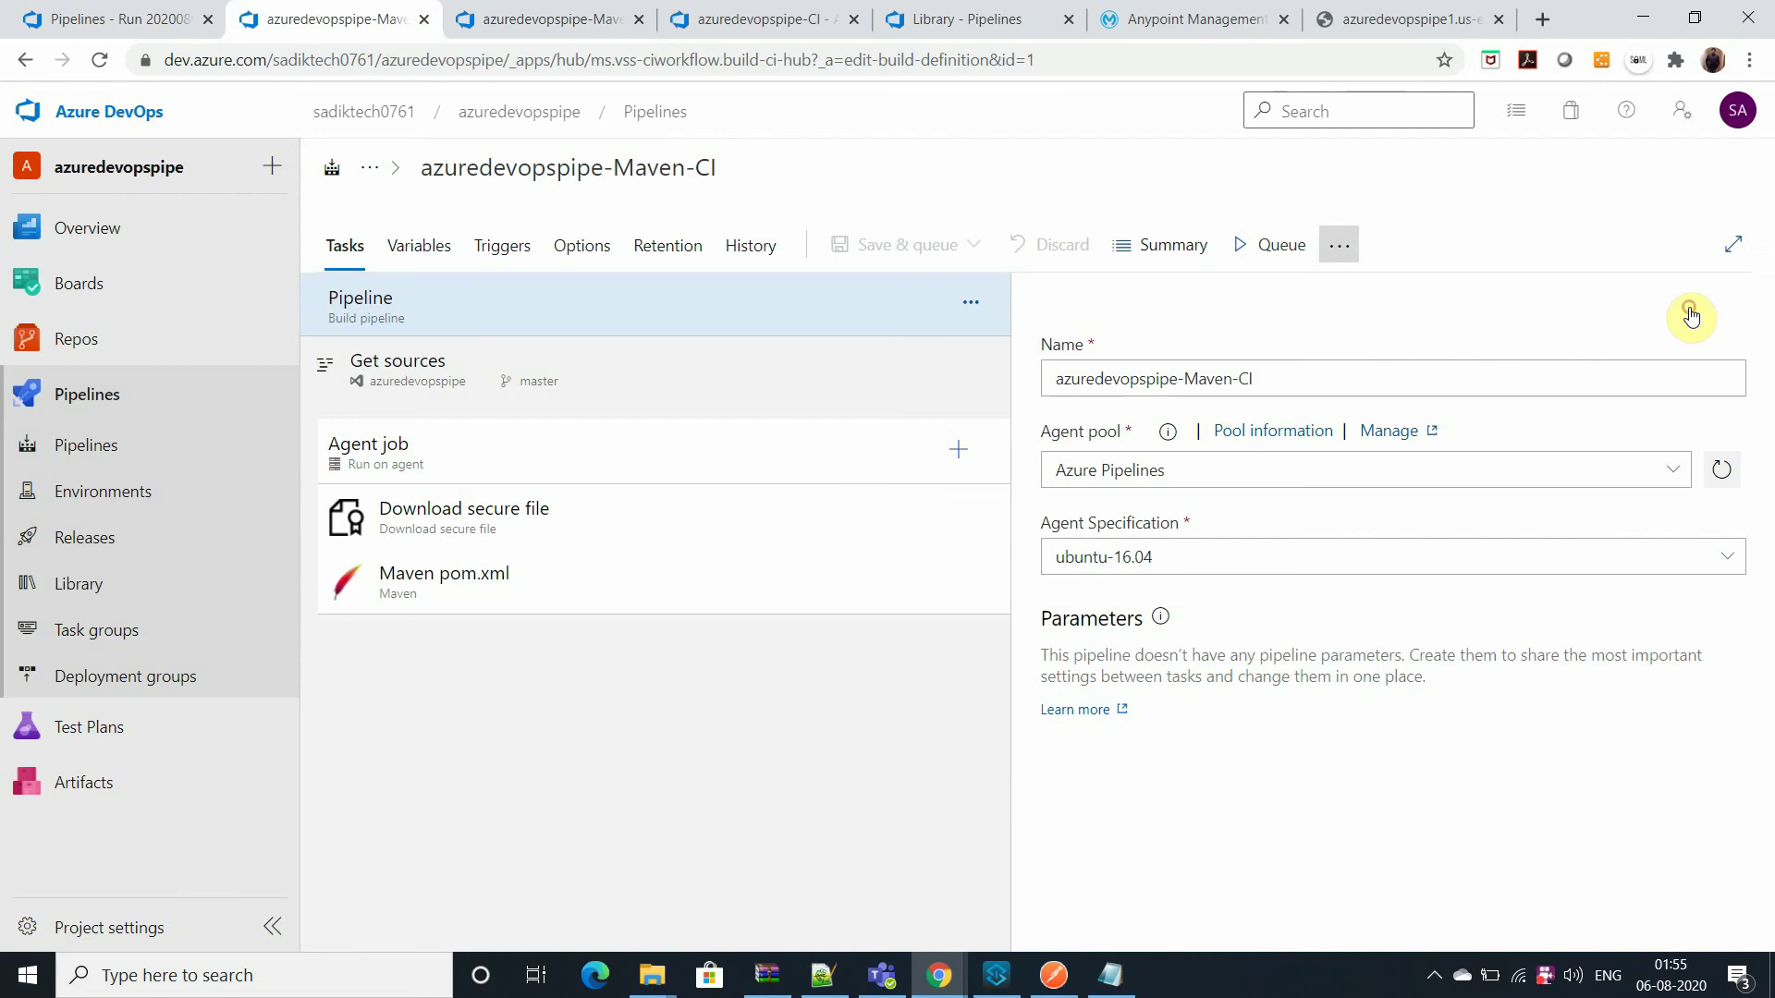
left_click(1349, 247)
left_click(1286, 248)
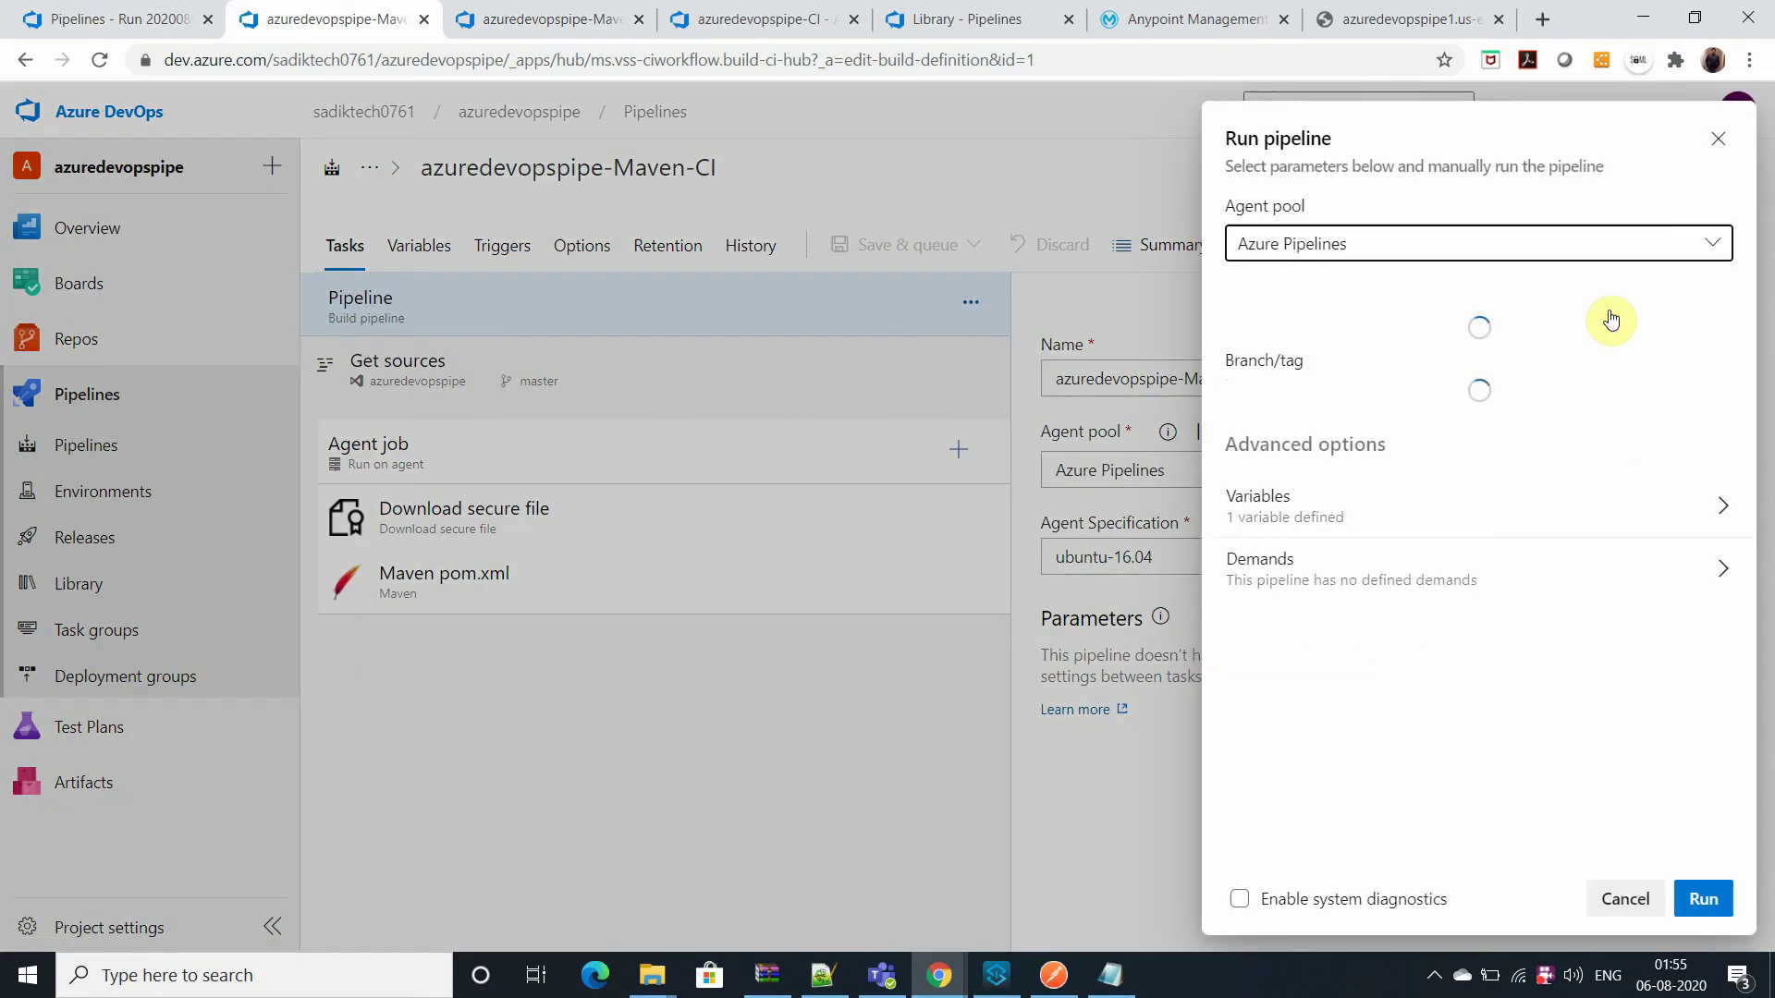
left_click(1701, 895)
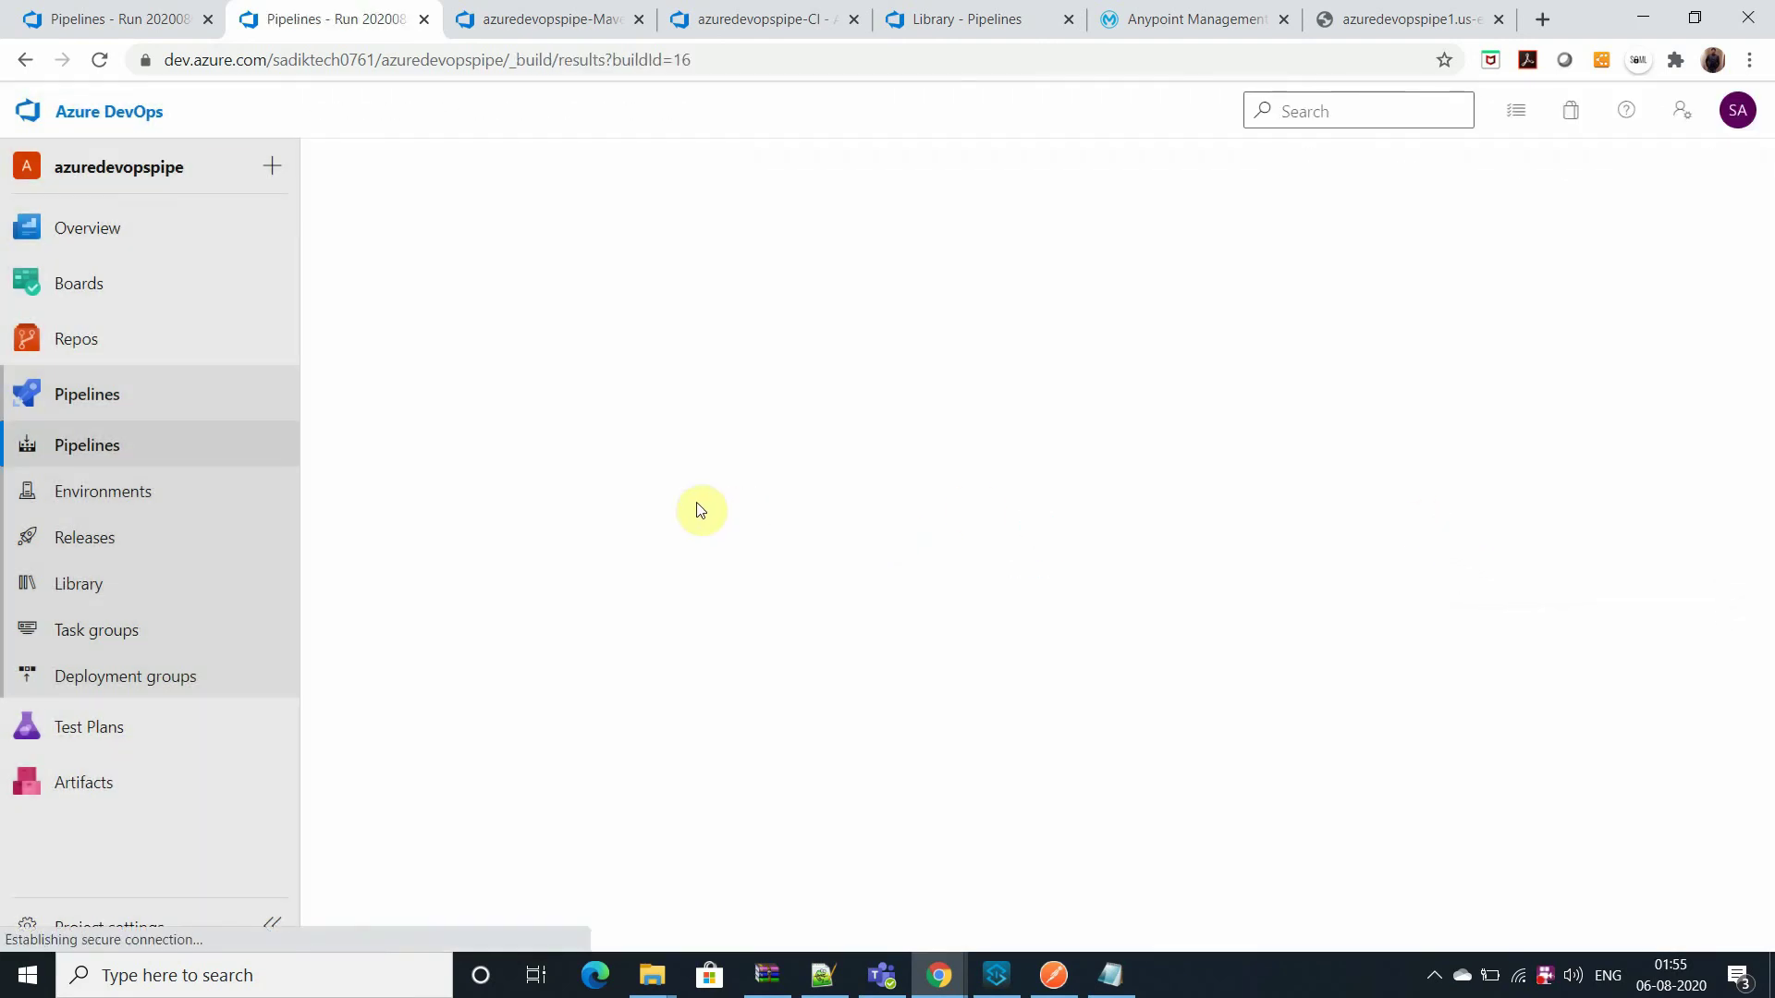
left_click(424, 640)
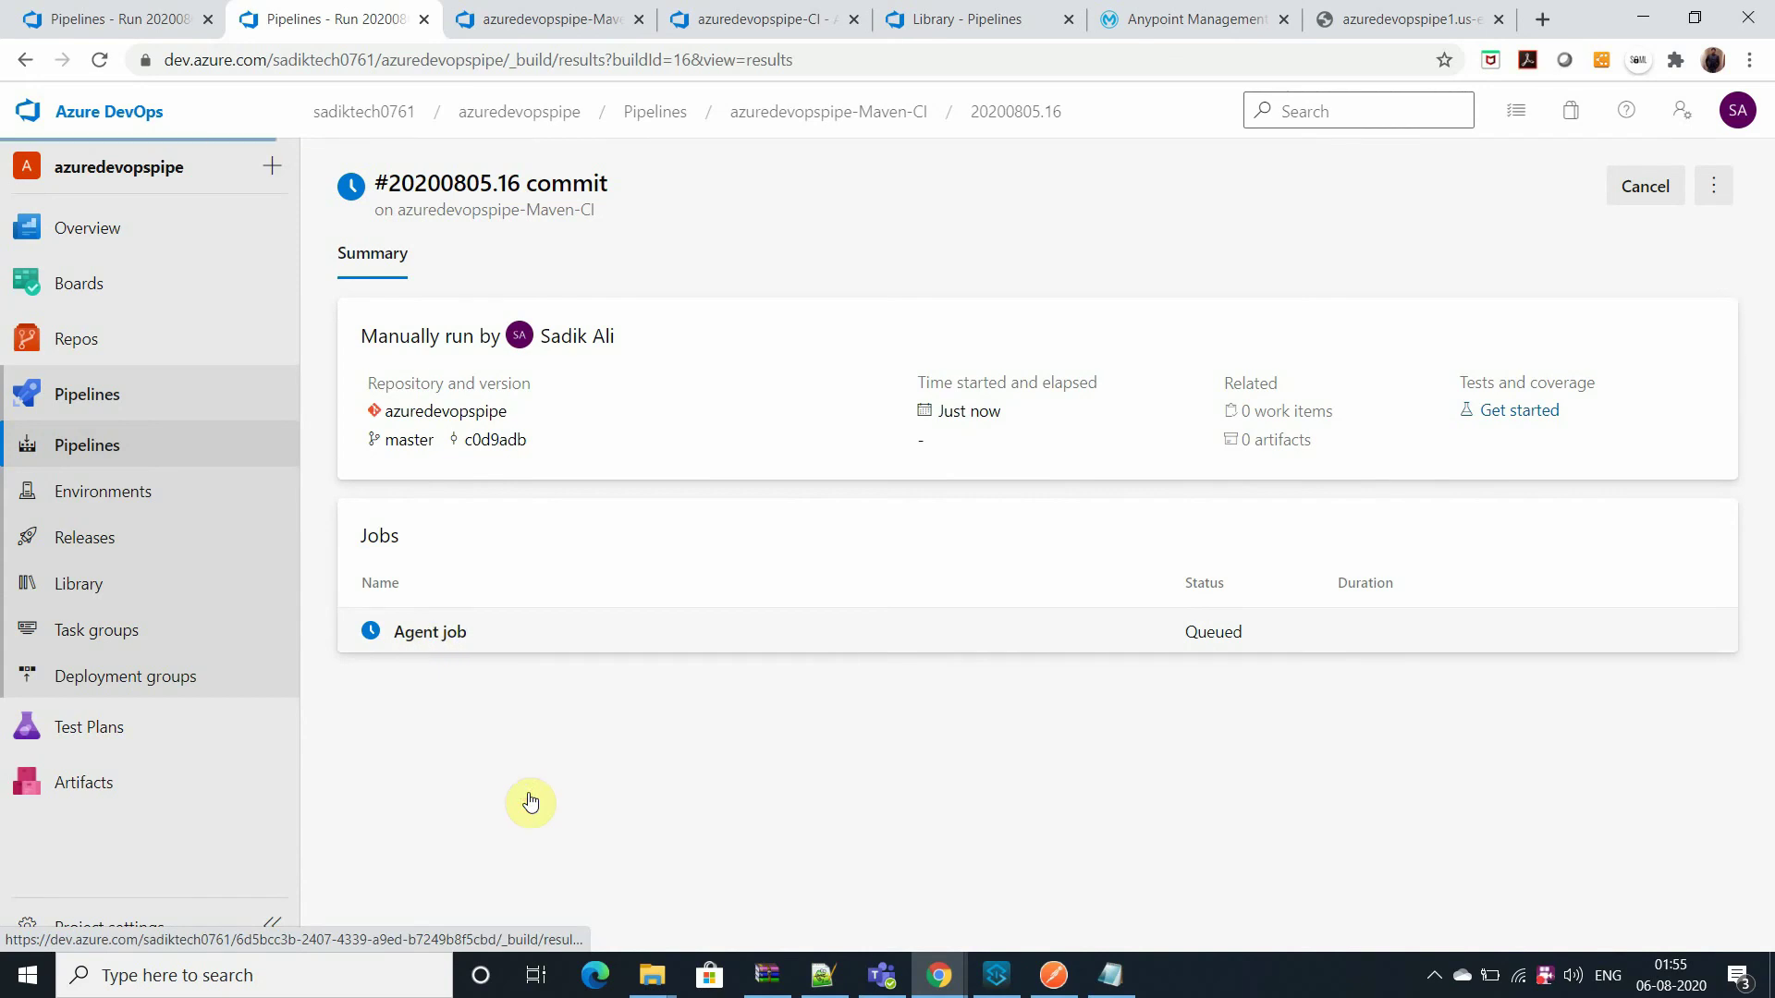
left_click(424, 634)
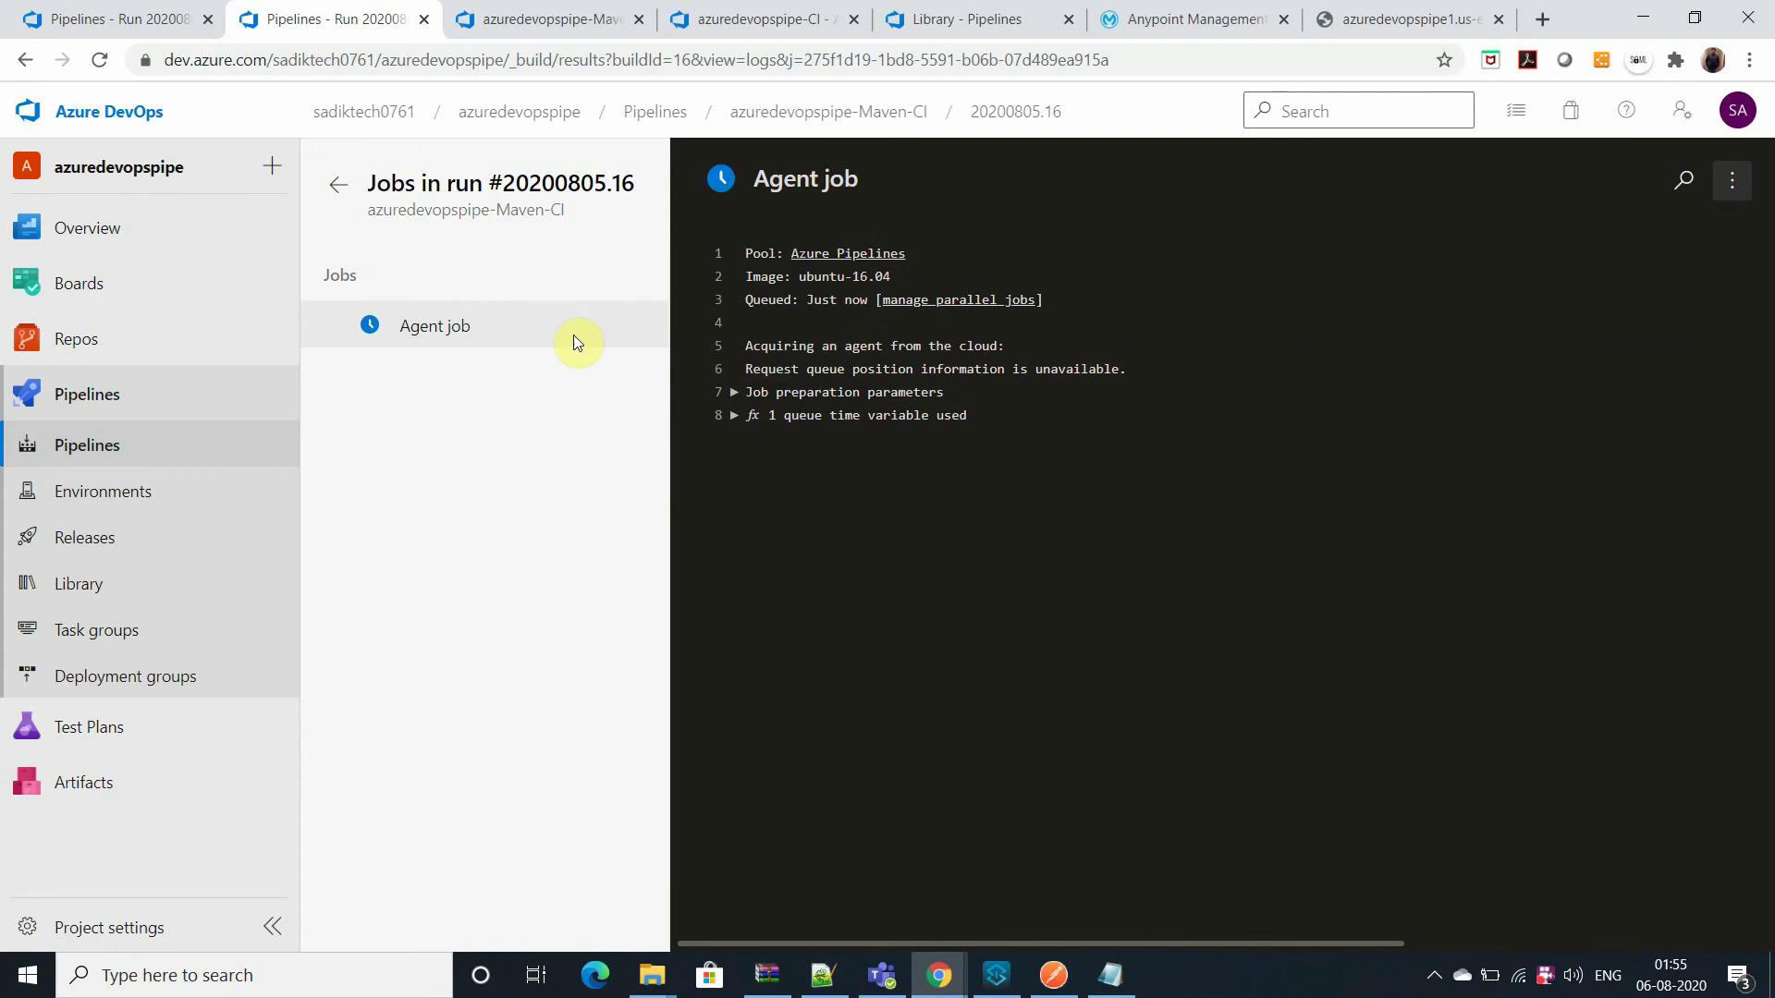
left_click(1095, 423)
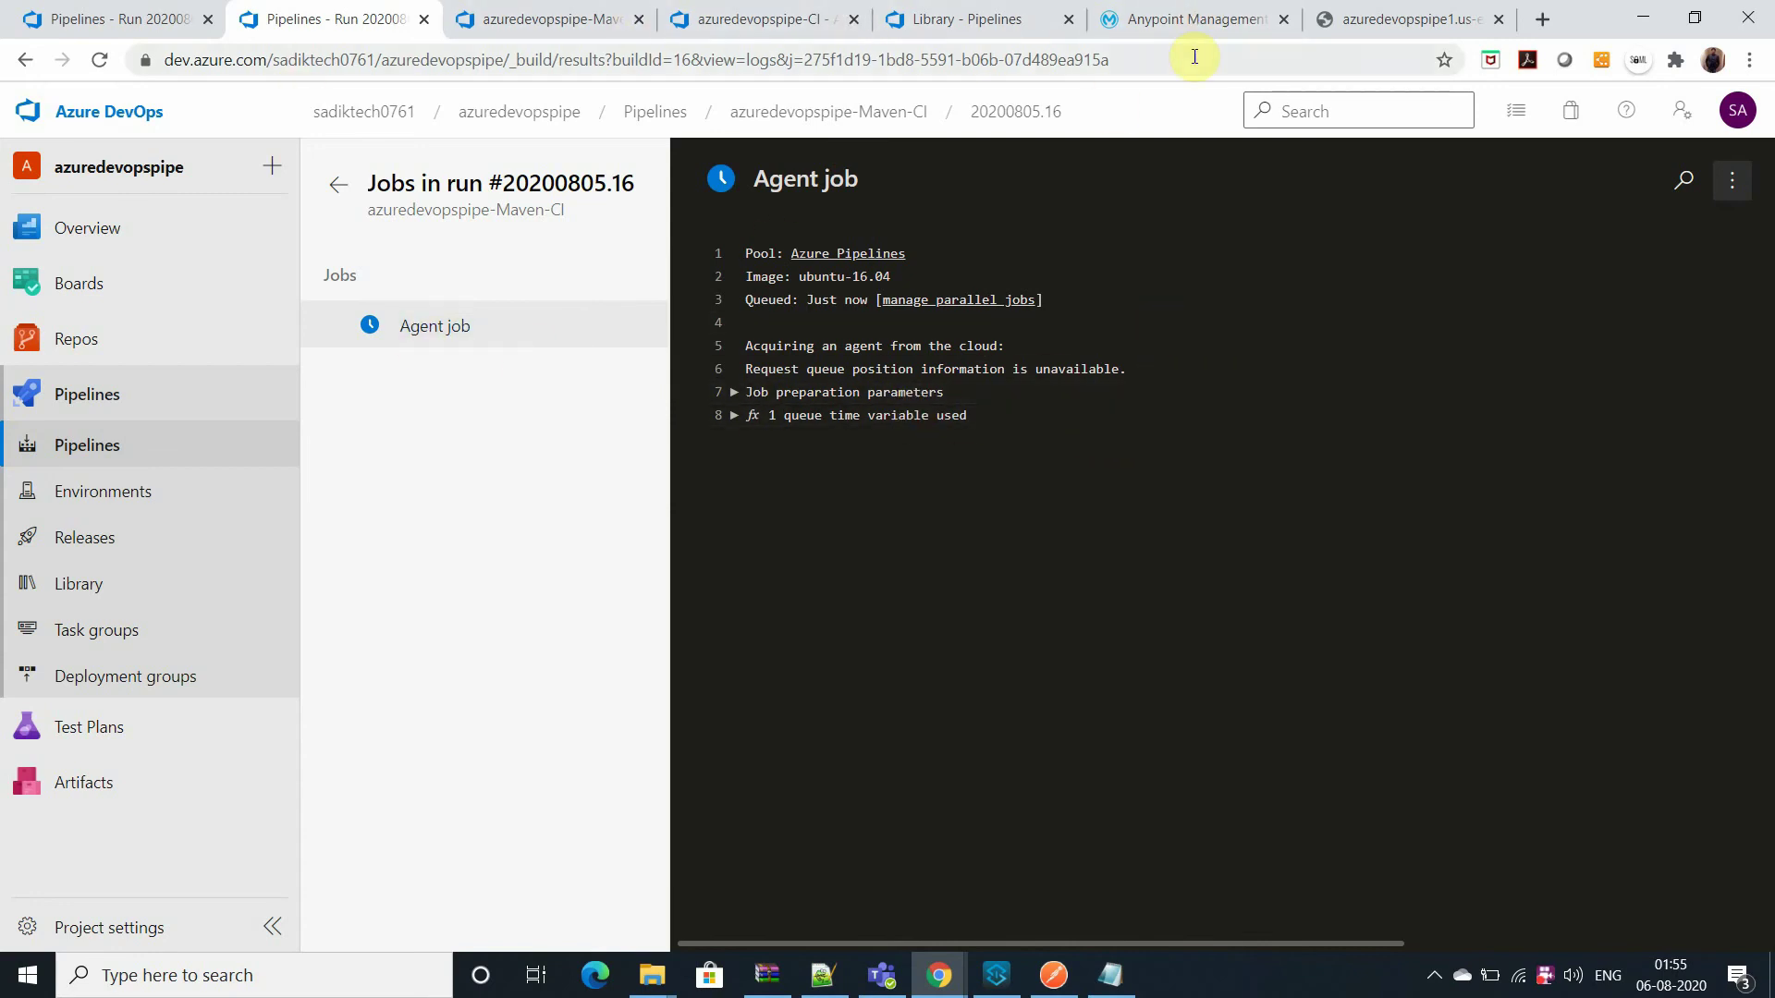
- Check the azuredevopspipe1 application in Anypoint Runtime Manager and return to the Azure DevOps run log
left_click(1192, 19)
left_click_drag(209, 510, 459, 635)
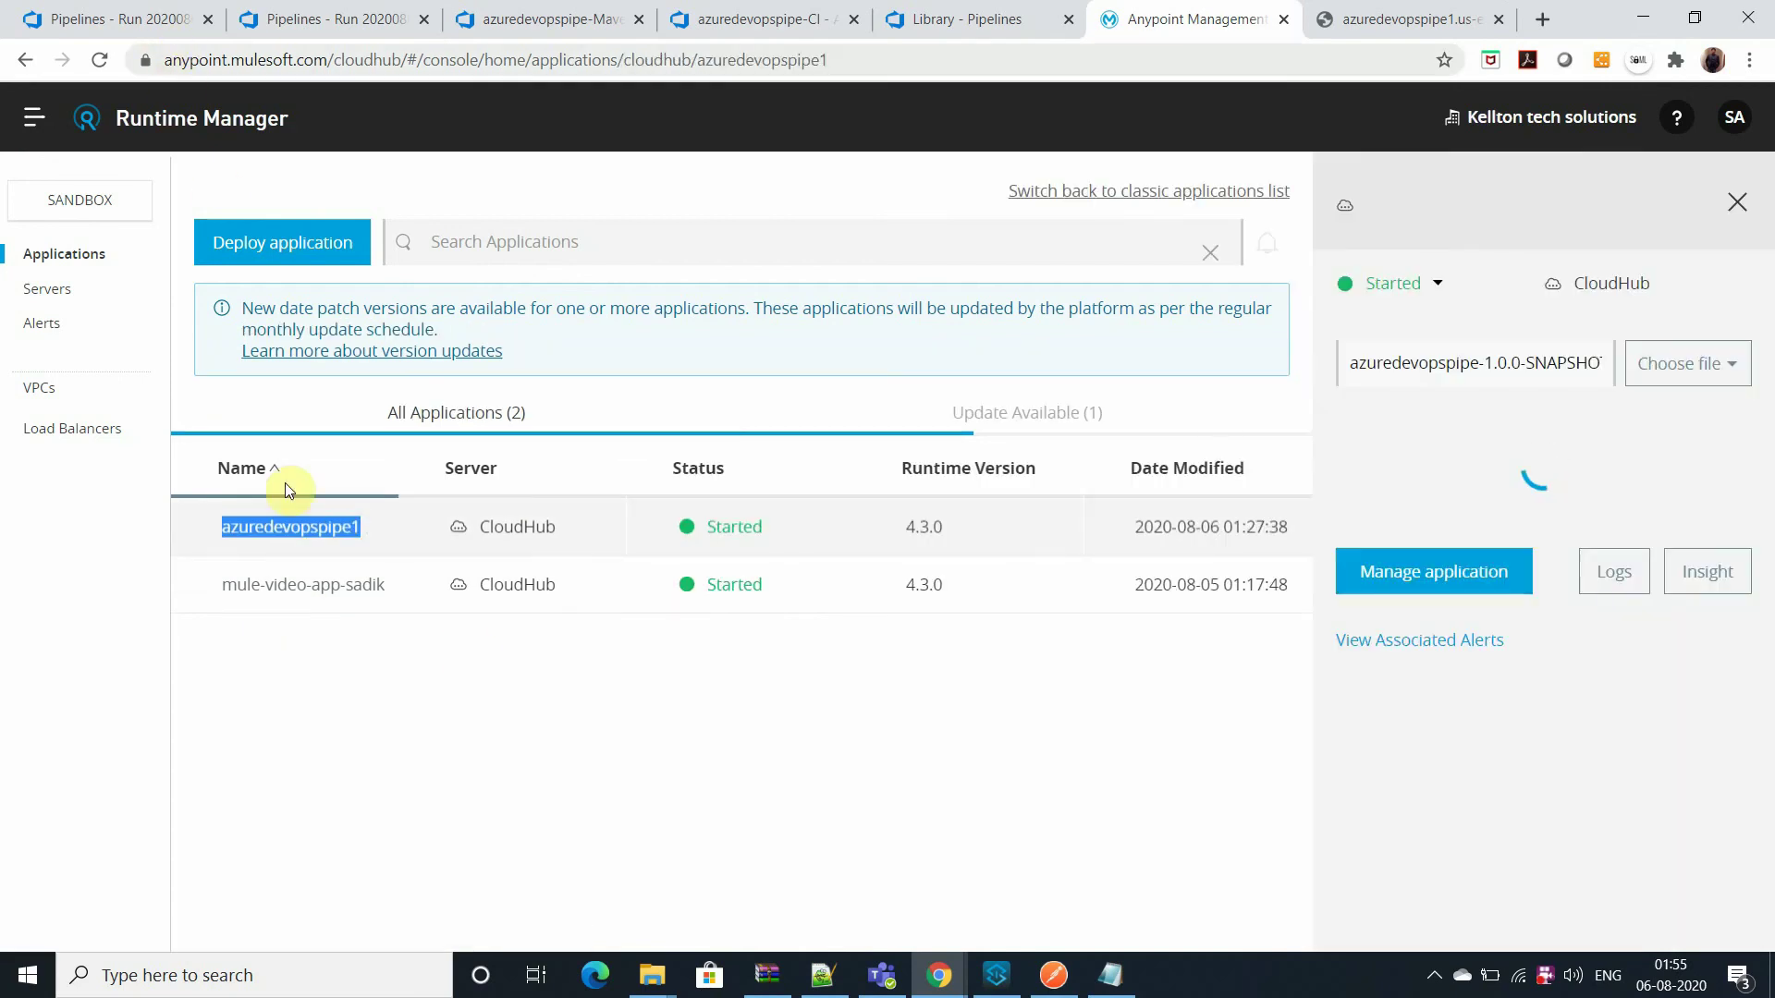
left_click(325, 18)
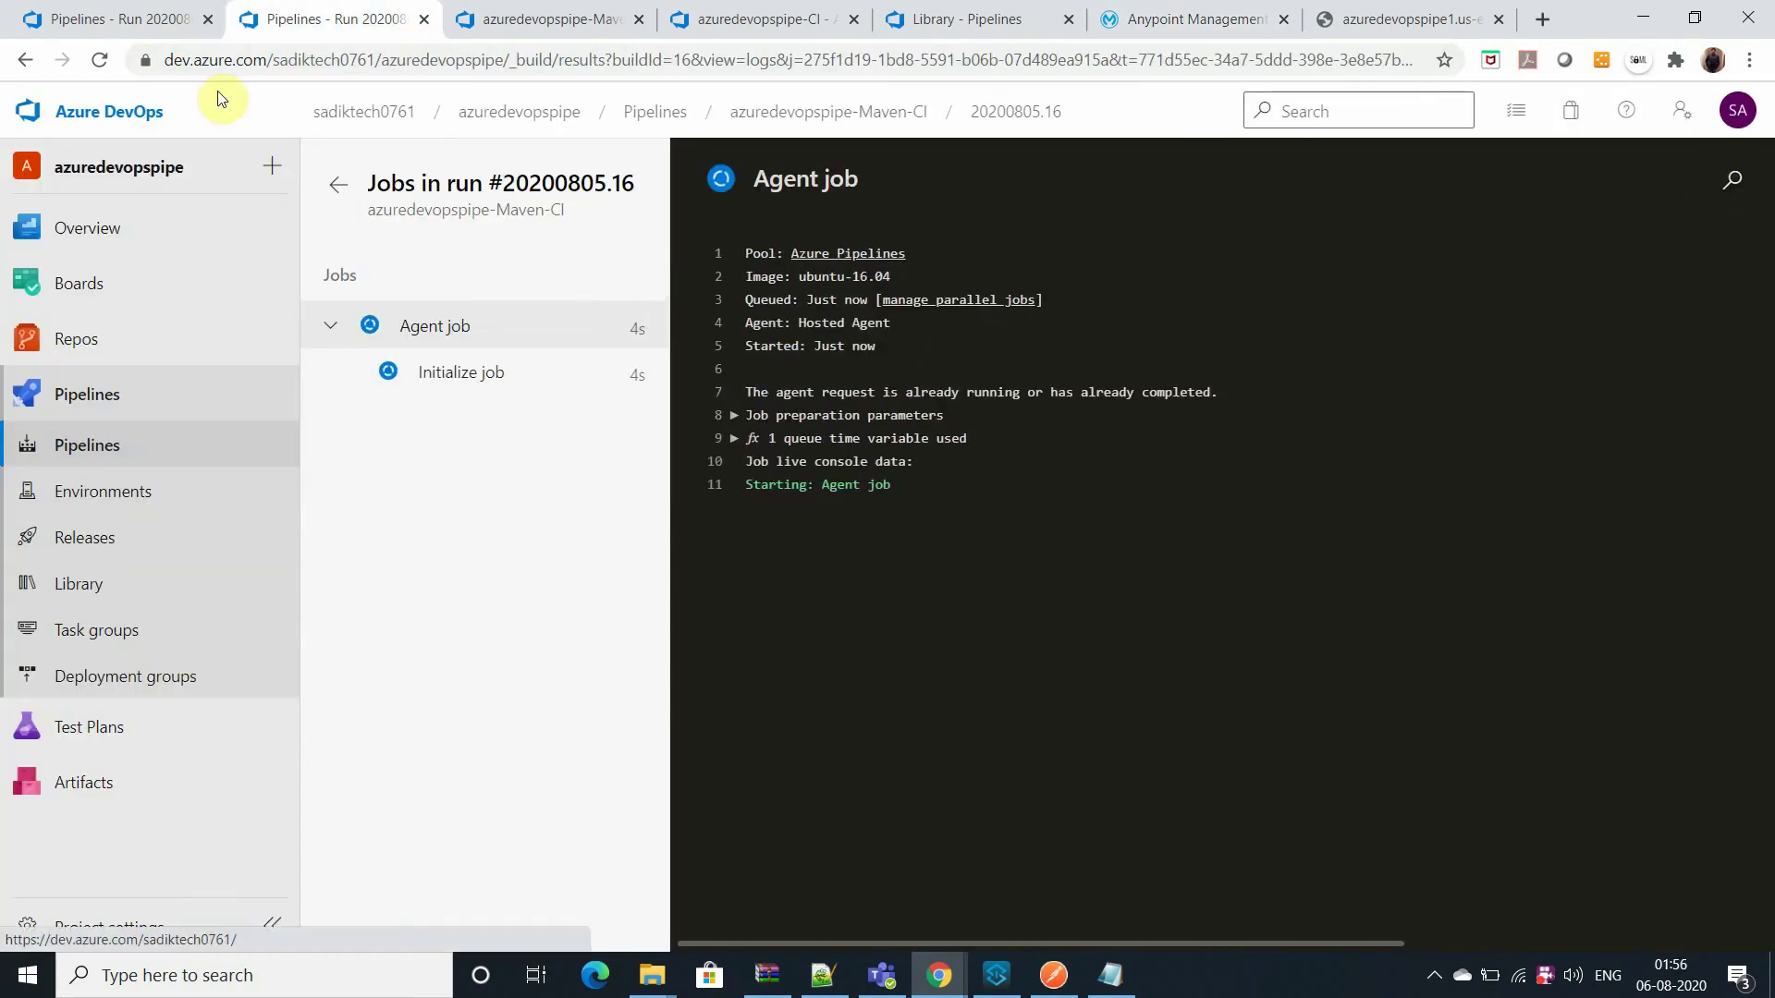
- Open azuredevopspipe-Maven-CI for editing from the pipelines list and examine the application name in the Maven pom.xml task's Options
left_click(157, 20)
left_click(114, 462)
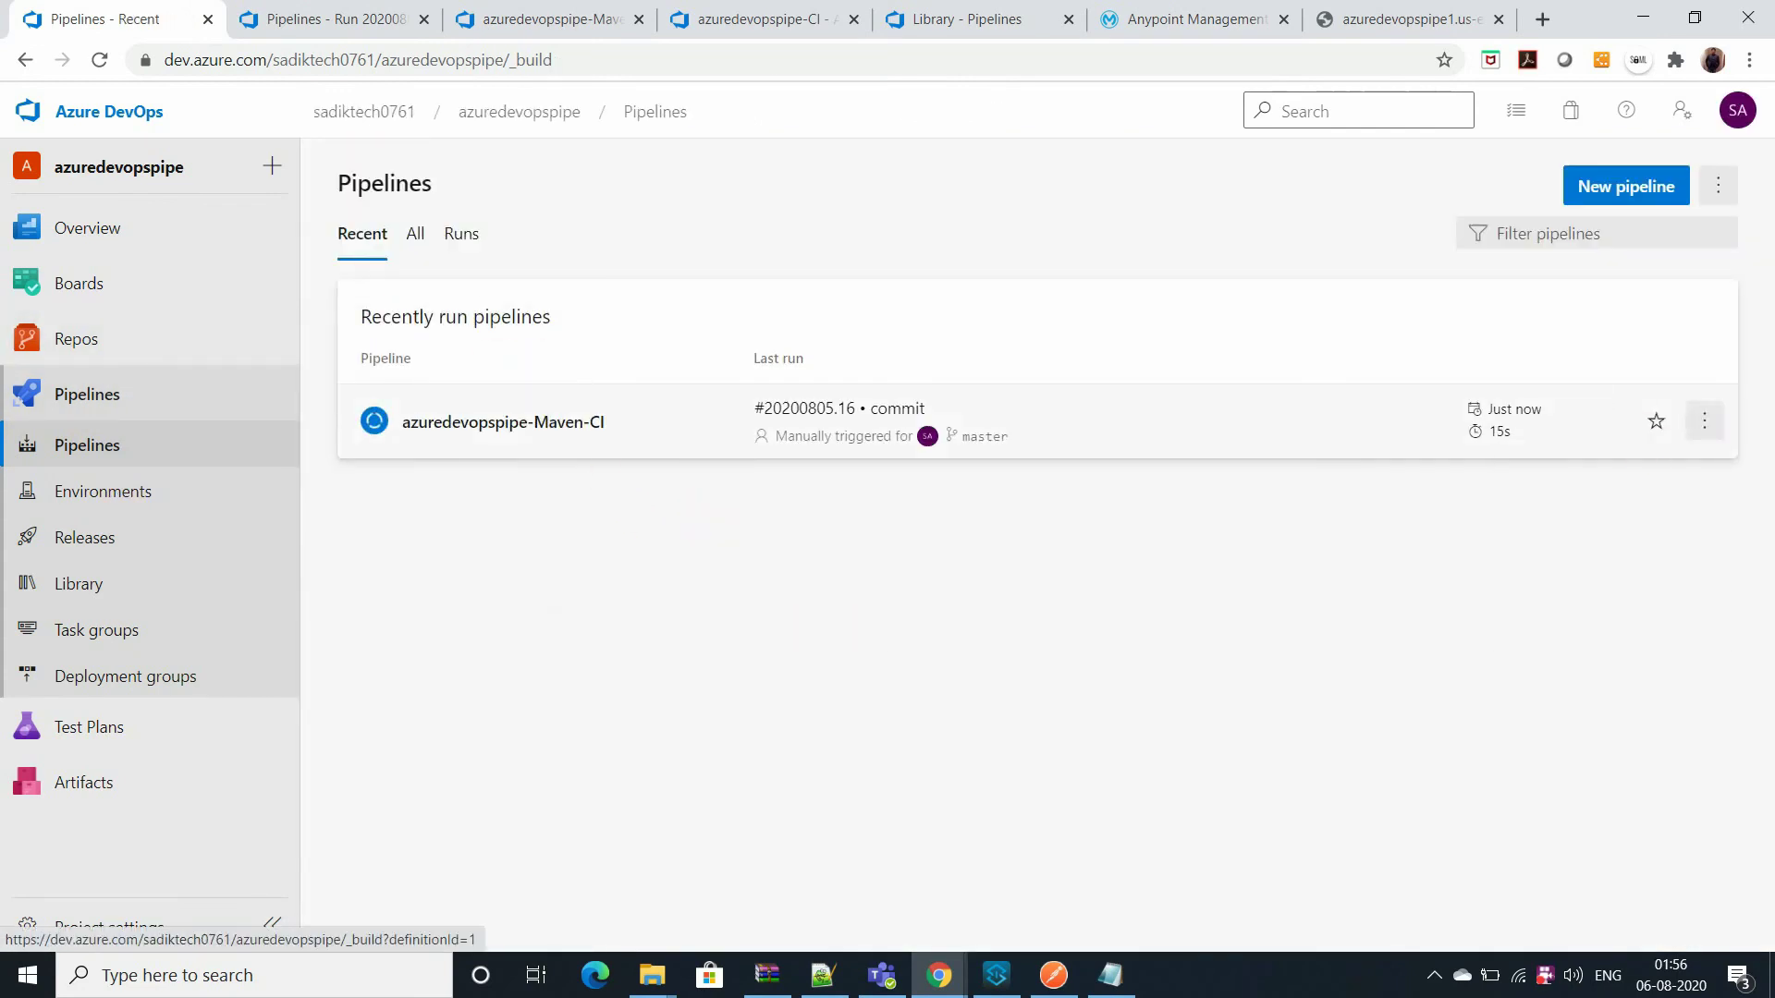
left_click(1704, 421)
left_click(1528, 469)
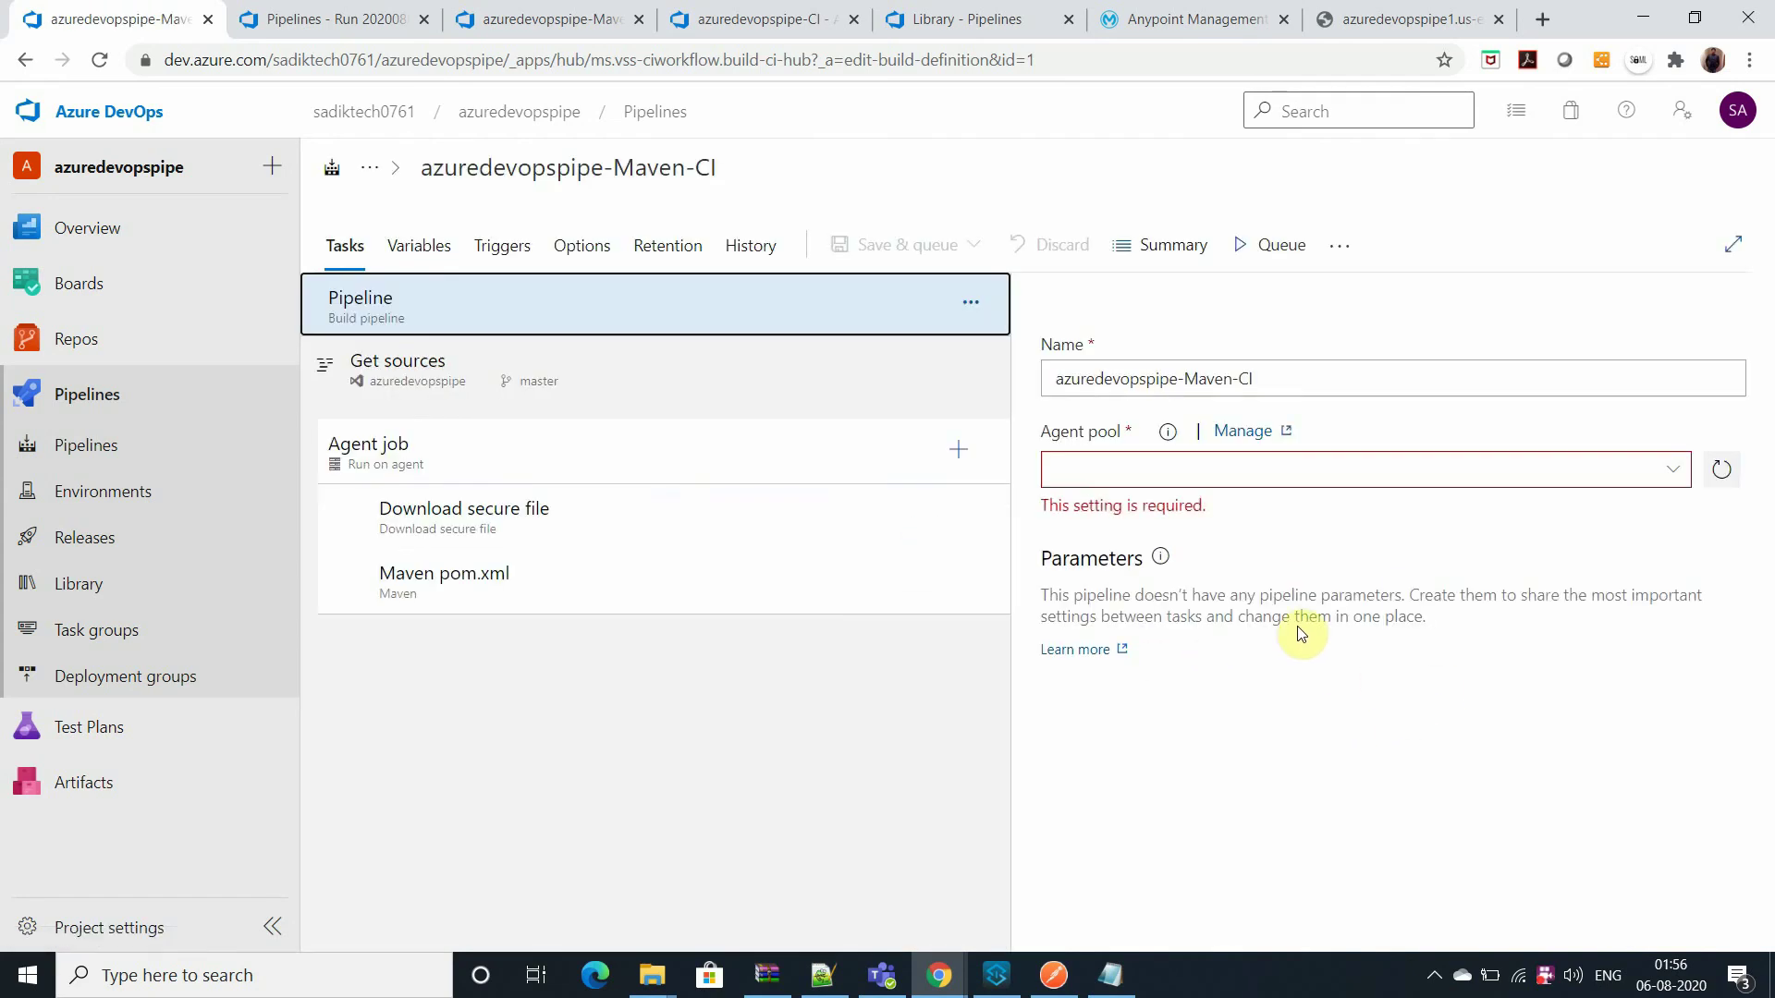
left_click(769, 599)
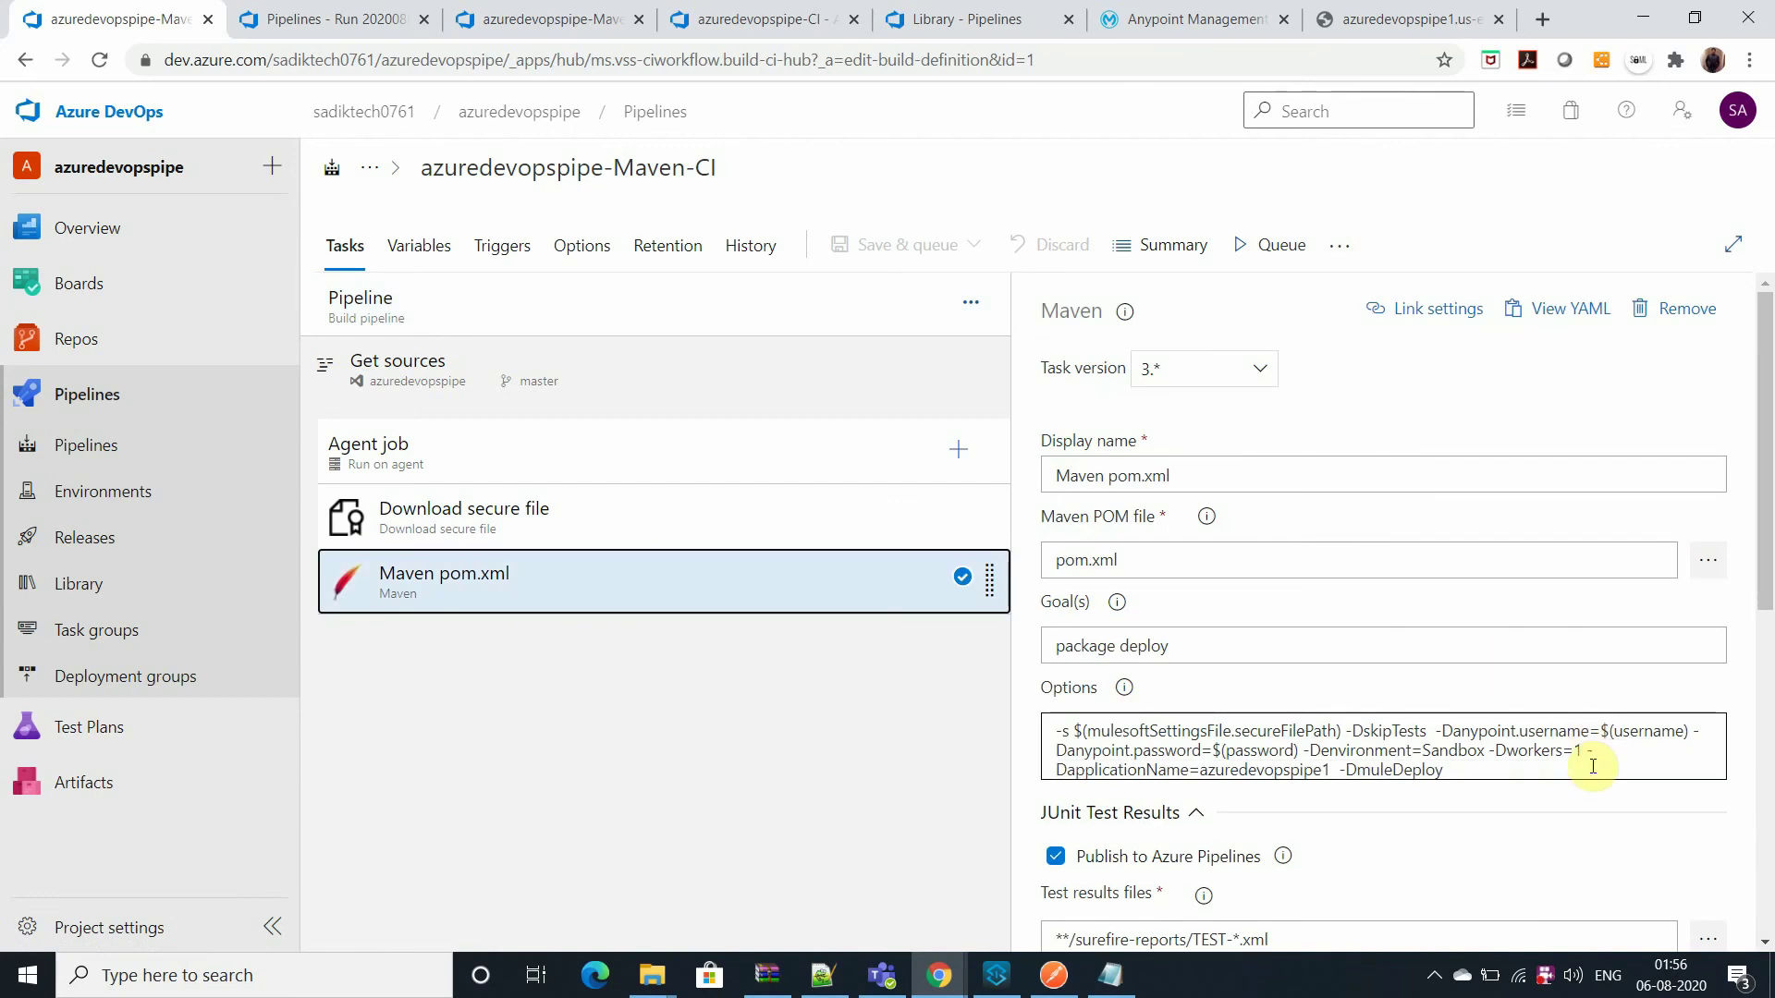
double_click(1233, 773)
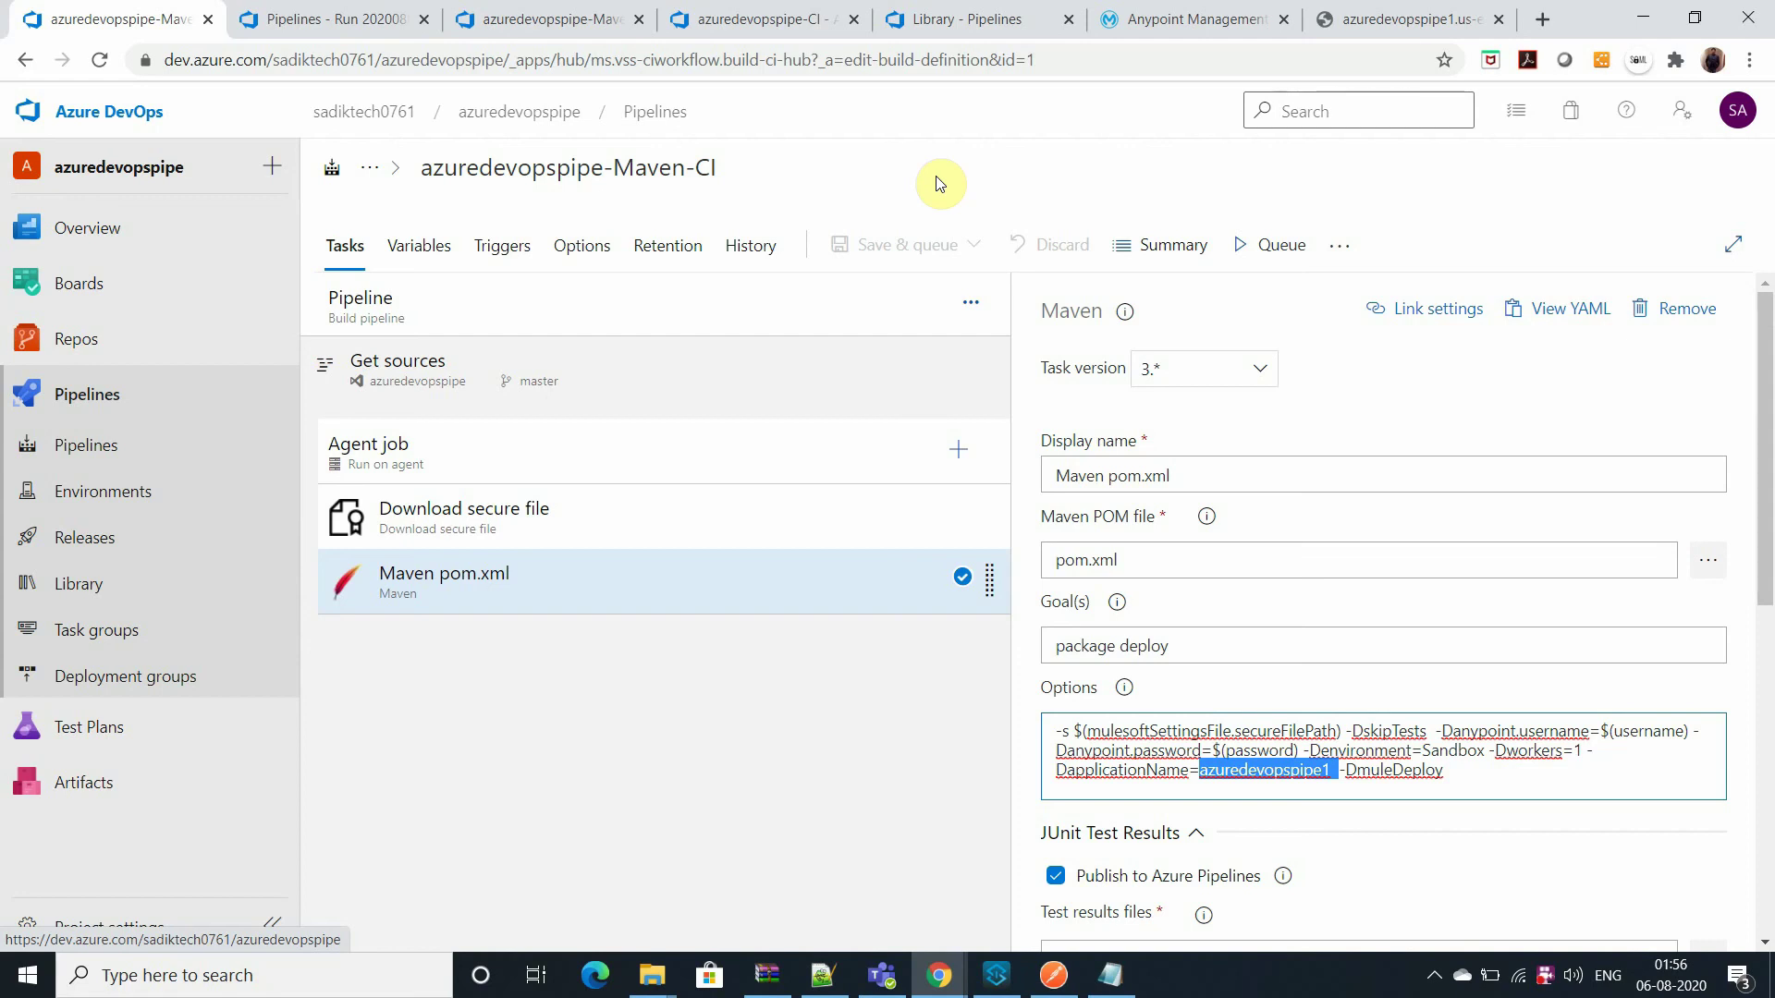
left_click(1530, 975)
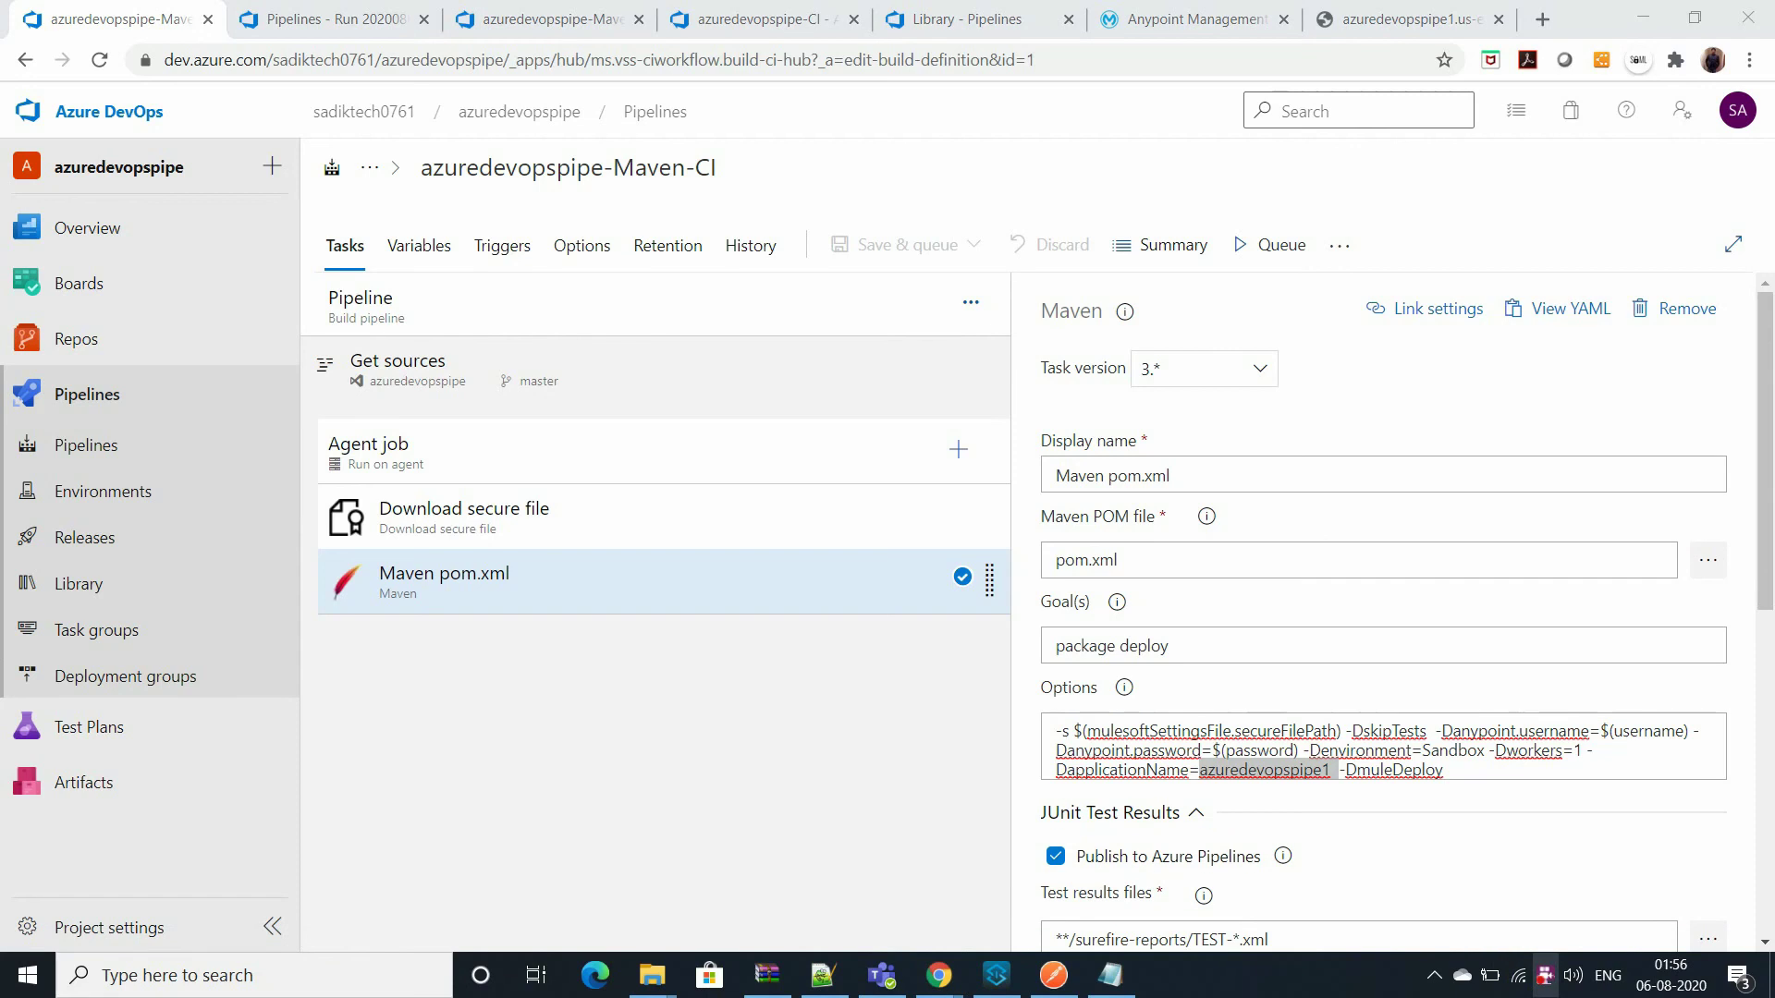
right_click(1544, 975)
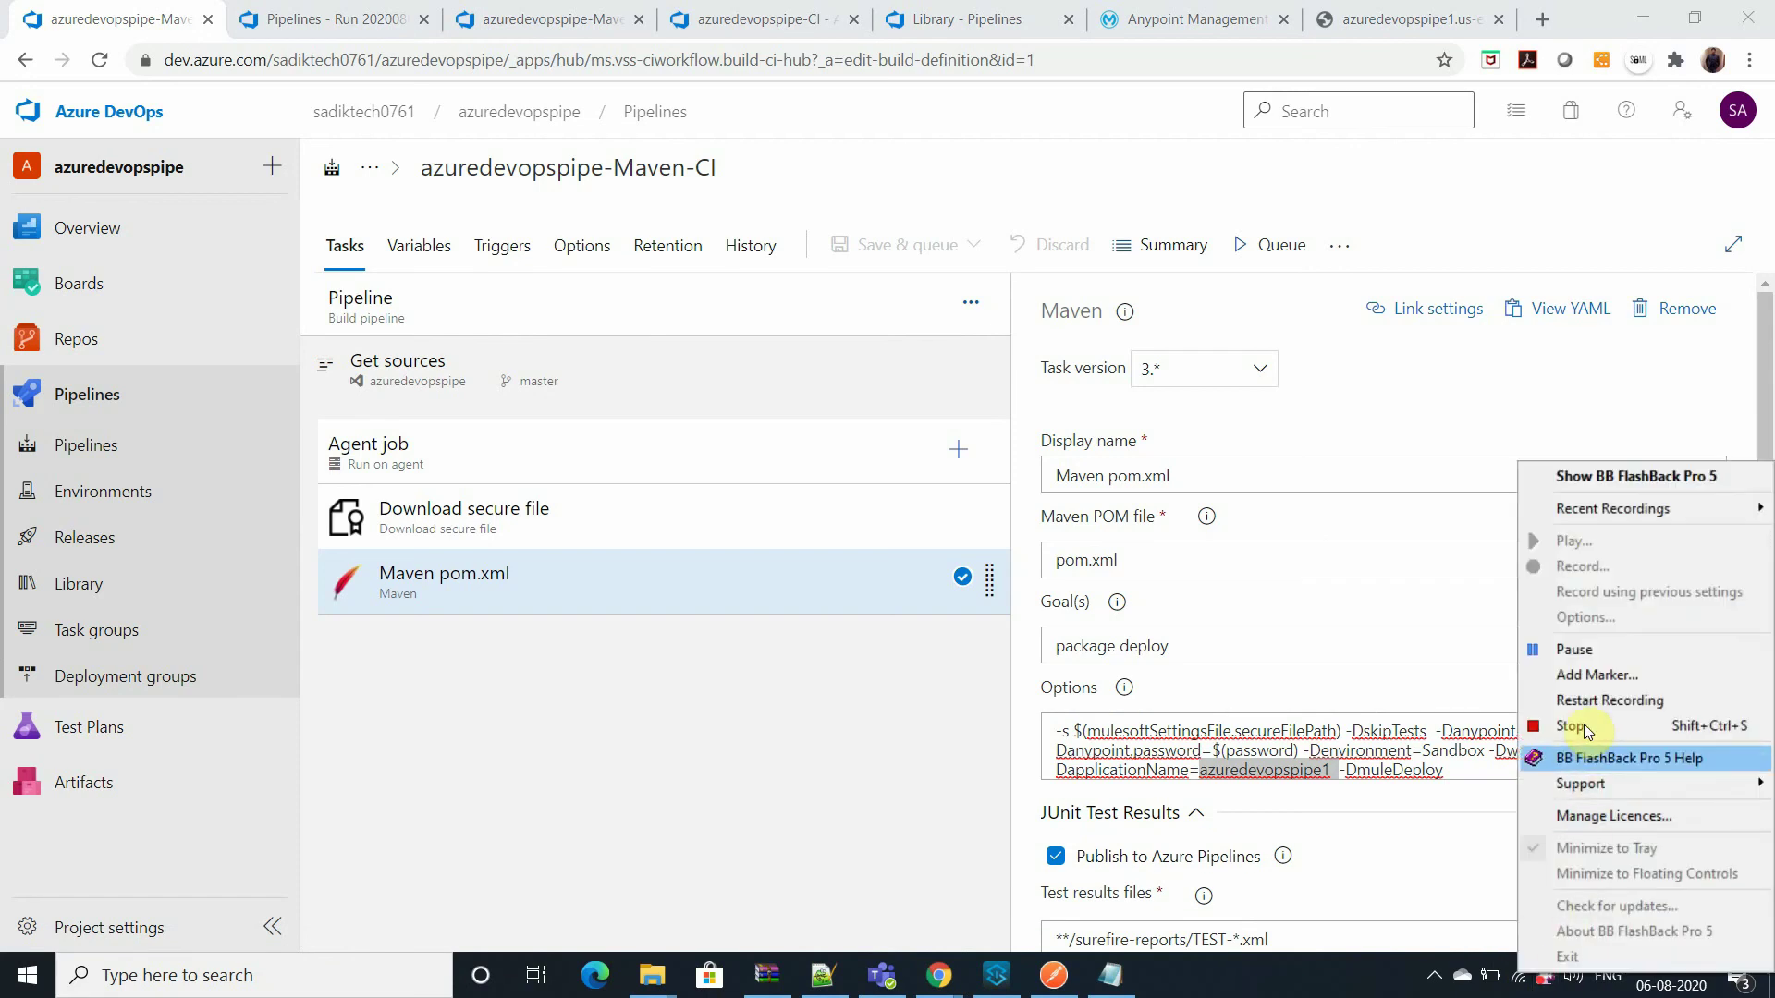